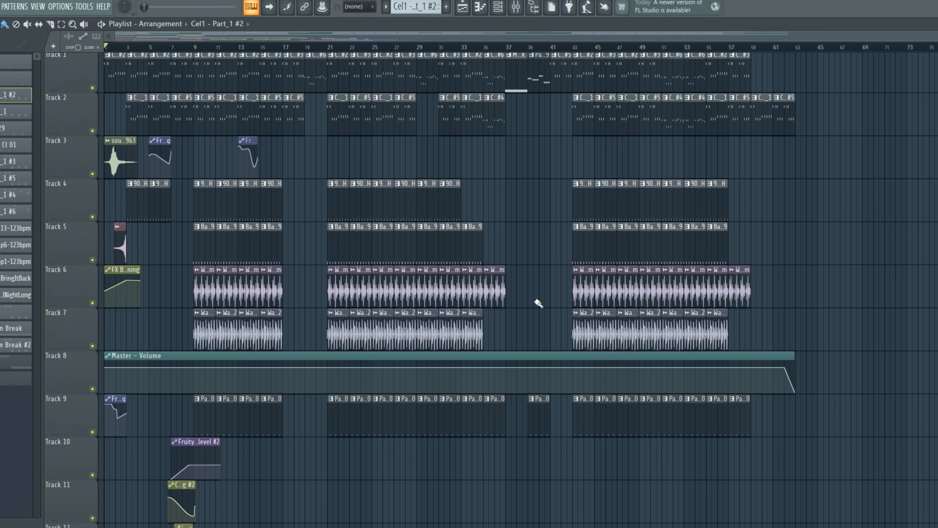
- View the mixer's inserts and the master track's effects, and close the floating Channel rack
key(F9)
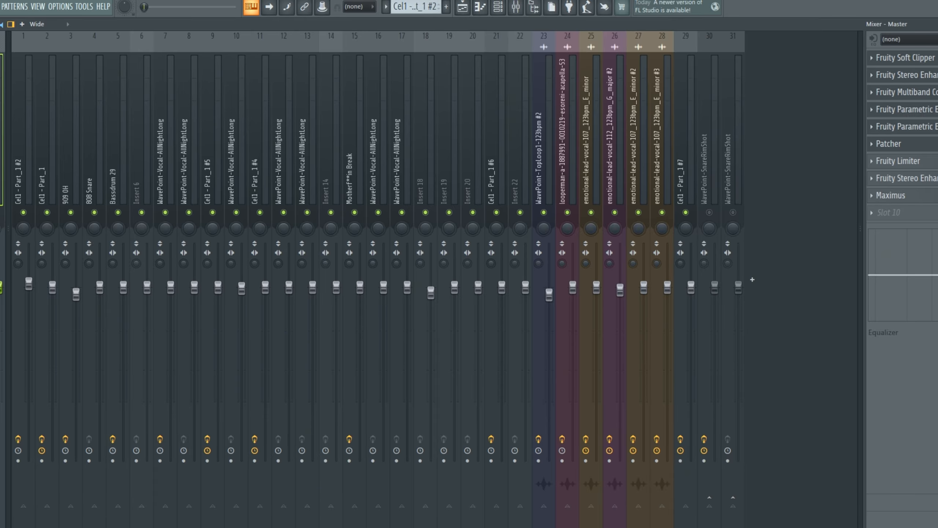
key(F9)
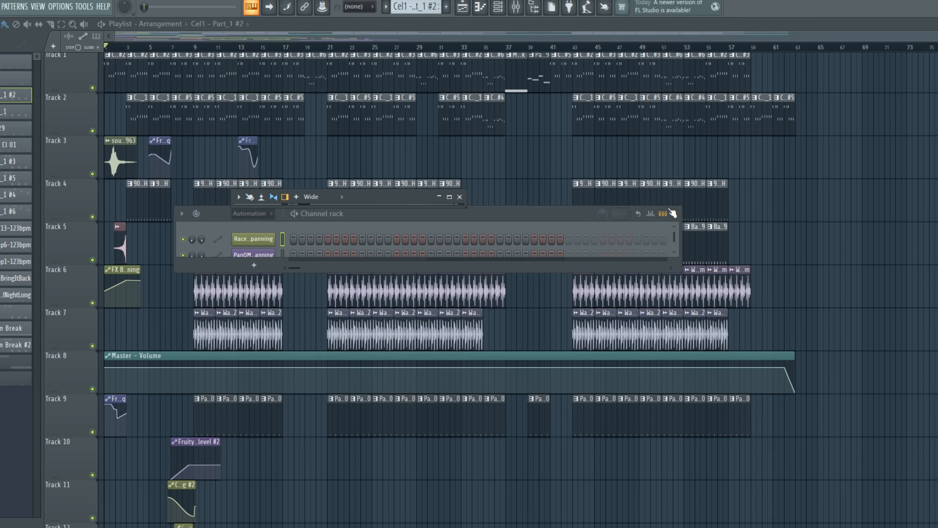
click(674, 212)
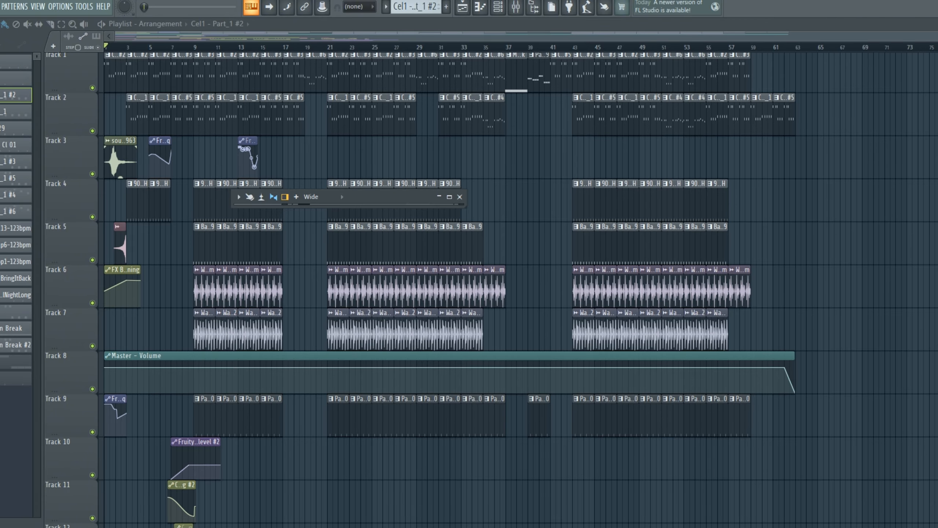
click(1, 6)
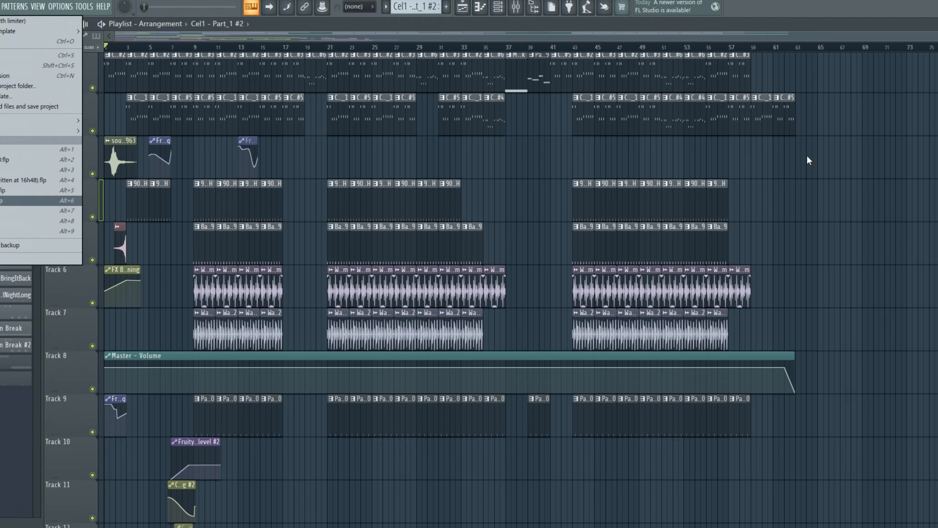
click(900, 187)
right_click(896, 185)
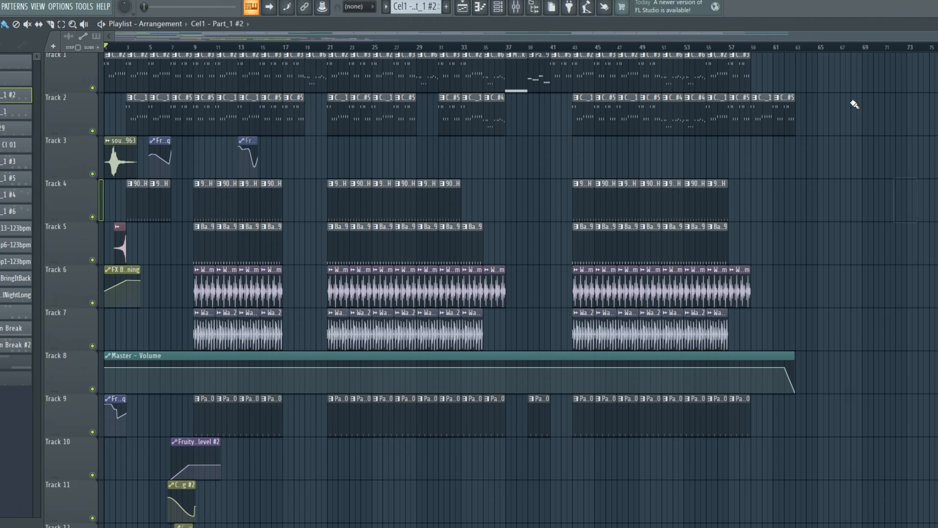
- Place the playhead at about bar 64 and examine the playlist's clips down to Track 25
click(813, 48)
scroll(666, 323, down, 10)
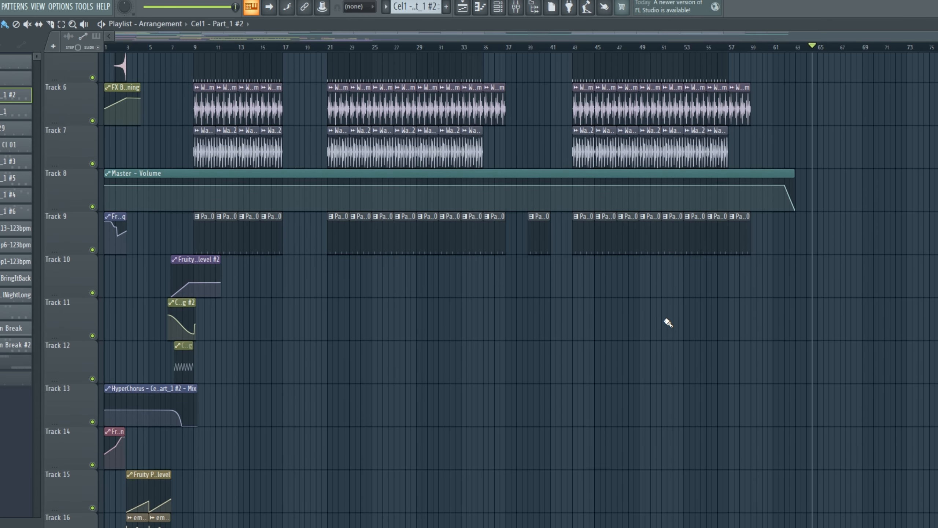
scroll(399, 291, down, 1)
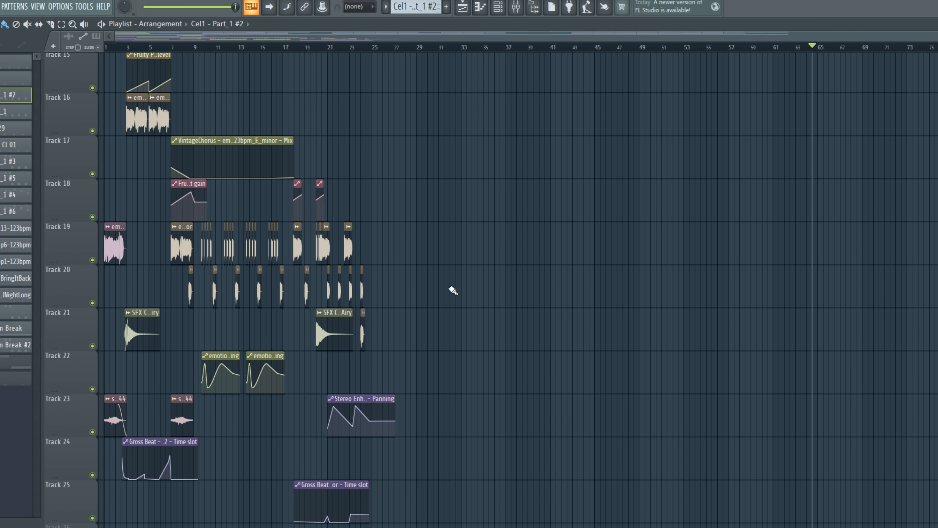
scroll(453, 290, down, 5)
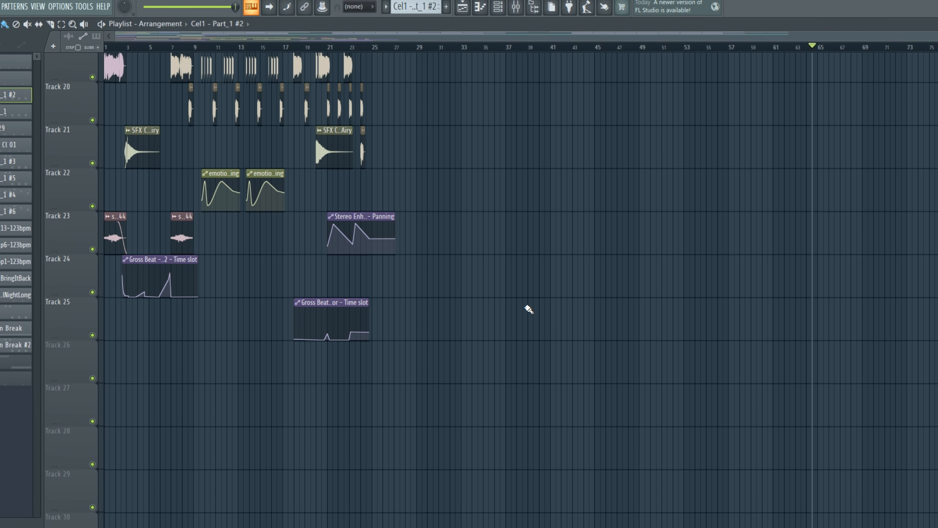
scroll(528, 309, up, 7)
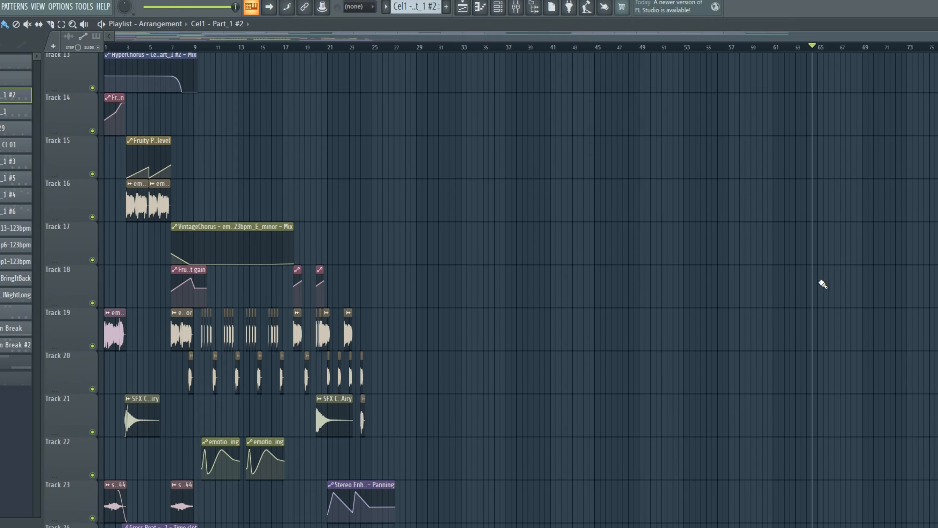
scroll(798, 289, up, 8)
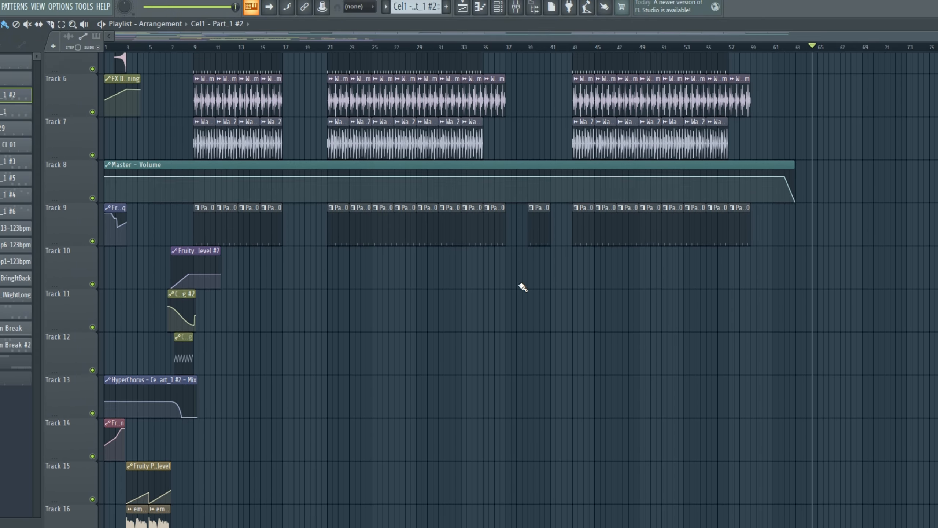
scroll(523, 287, up, 3)
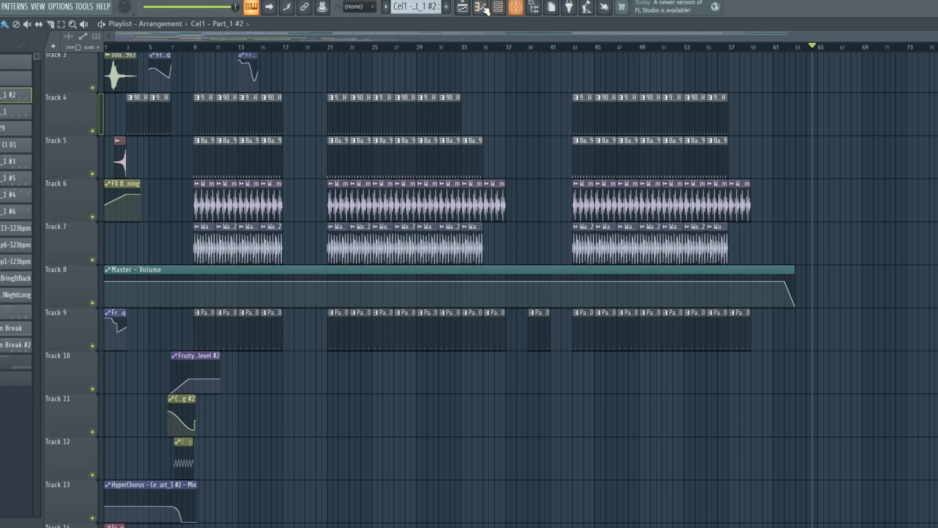
- View the list of instruments that can be added in the Channel rack, and close the list and the rack
click(483, 7)
click(497, 8)
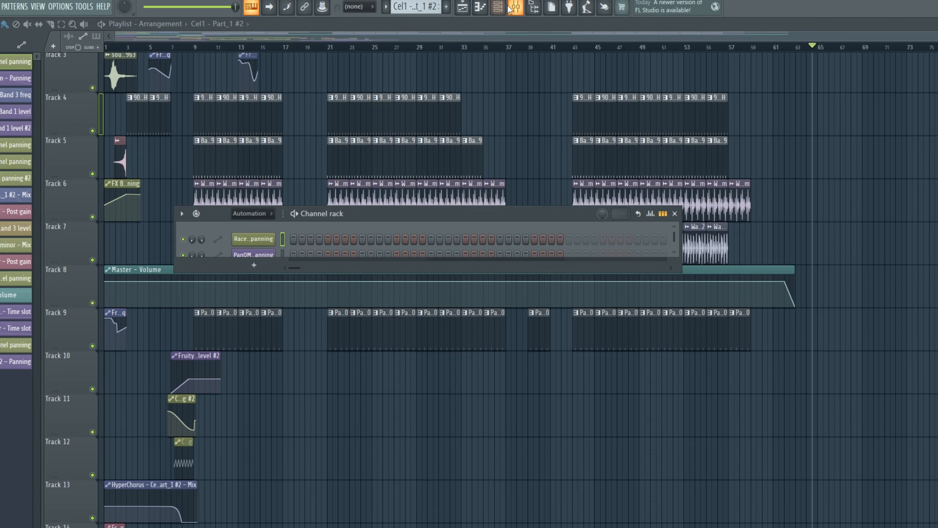
click(513, 8)
click(500, 9)
click(265, 262)
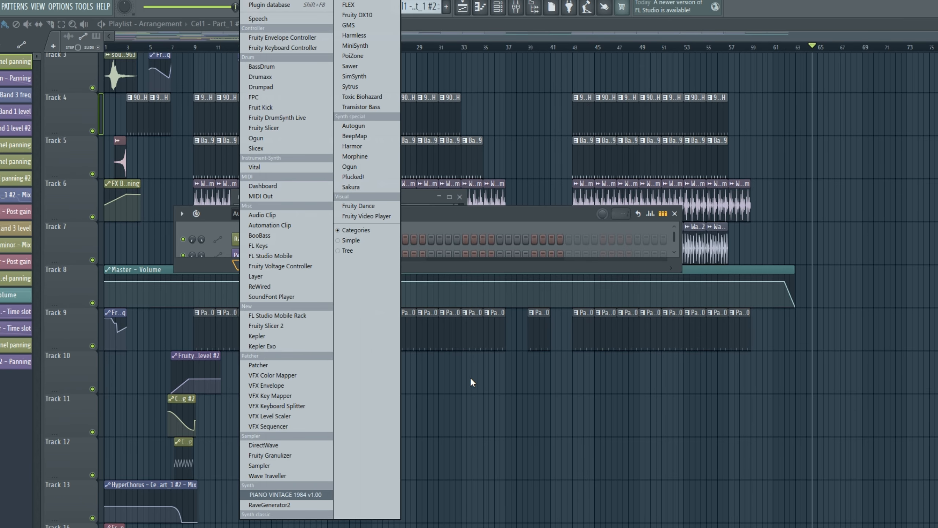
click(674, 214)
click(674, 214)
- Examine the arrangement's pattern, audio and automation clips from Track 1 to Track 24
scroll(484, 466, up, 1)
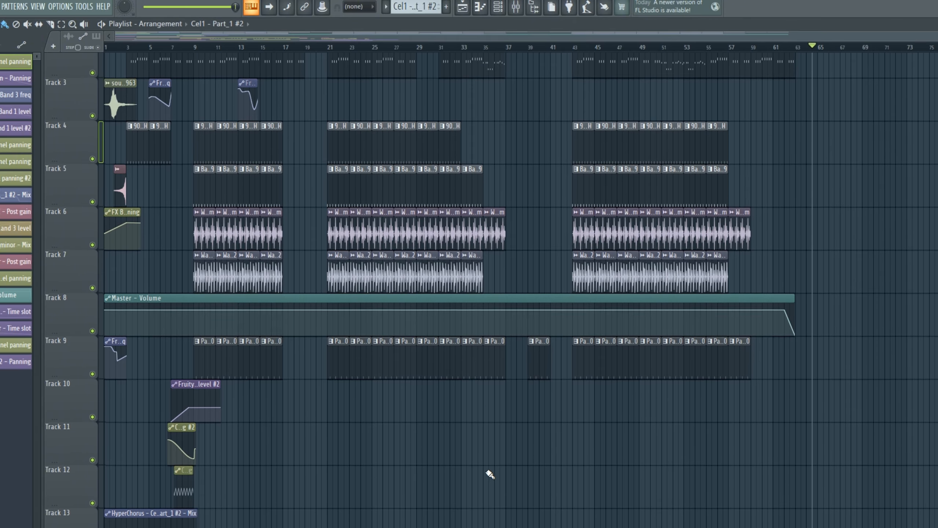
scroll(490, 475, up, 2)
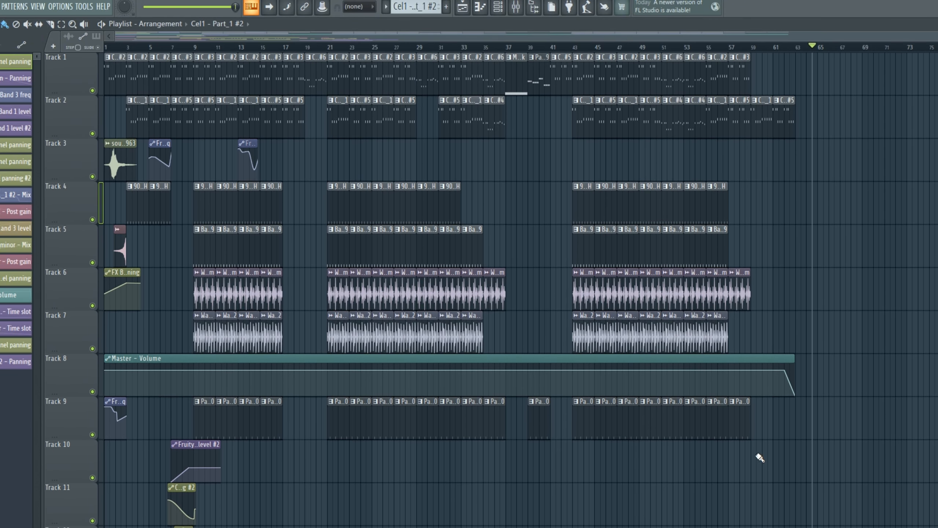
mouse_move(831, 337)
mouse_down()
mouse_move(776, 285)
mouse_move(916, 325)
mouse_move(864, 390)
mouse_move(874, 338)
mouse_move(882, 358)
mouse_move(864, 322)
mouse_up()
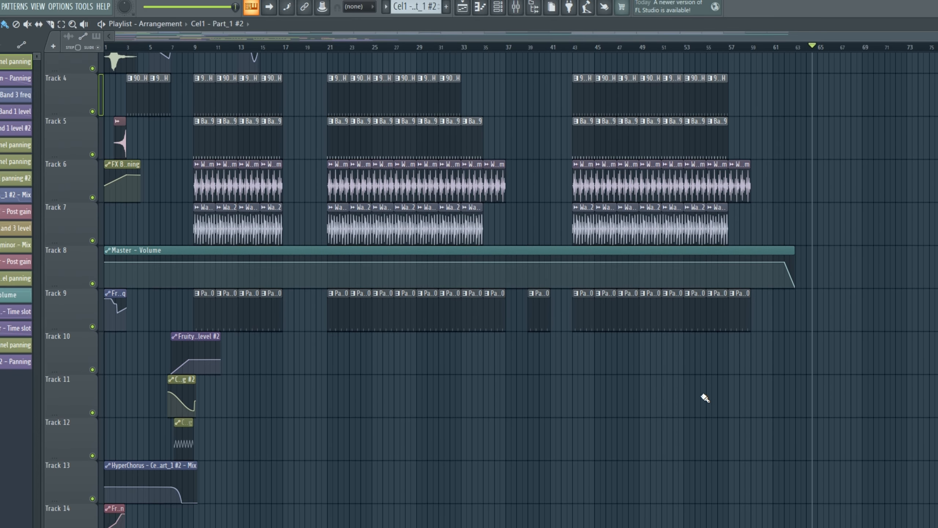
scroll(705, 397, down, 10)
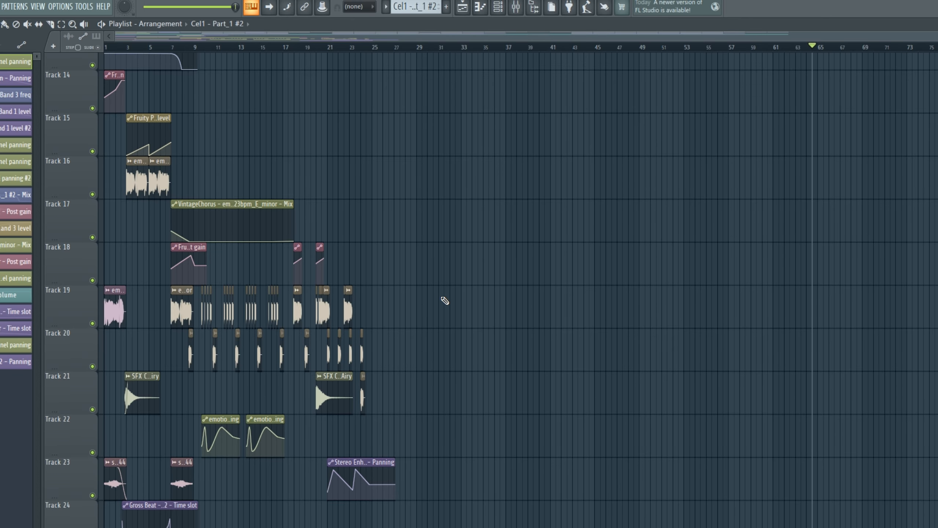
scroll(444, 301, up, 7)
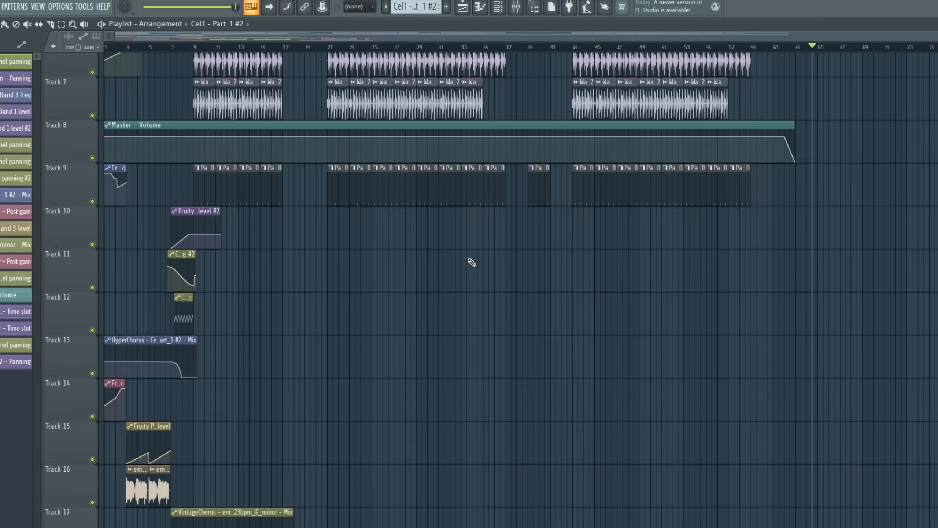
scroll(404, 432, up, 5)
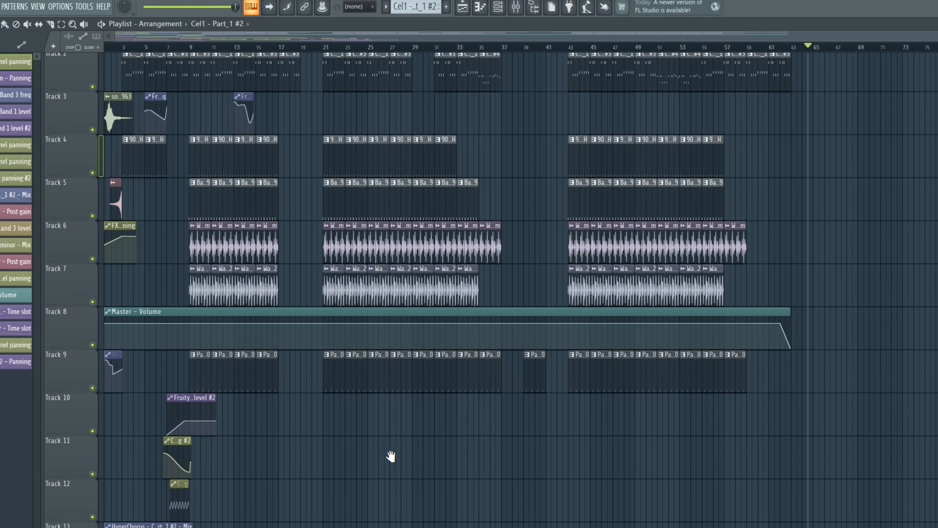
drag(391, 456, 396, 467)
drag(414, 494, 410, 355)
- Play the song and follow its opening bars through the melody, drum, automation and vocal tracks
click(805, 48)
key(space)
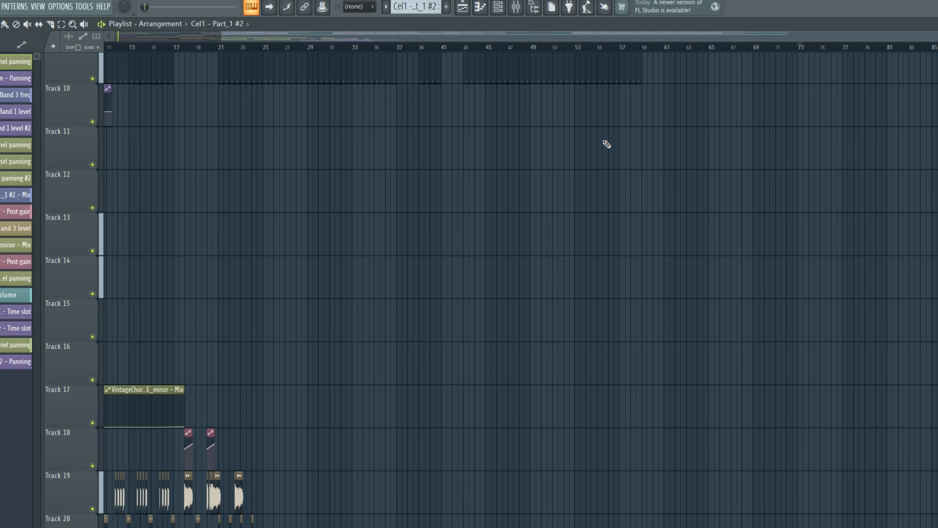
mouse_move(573, 218)
mouse_down()
mouse_move(661, 266)
mouse_move(683, 306)
mouse_up()
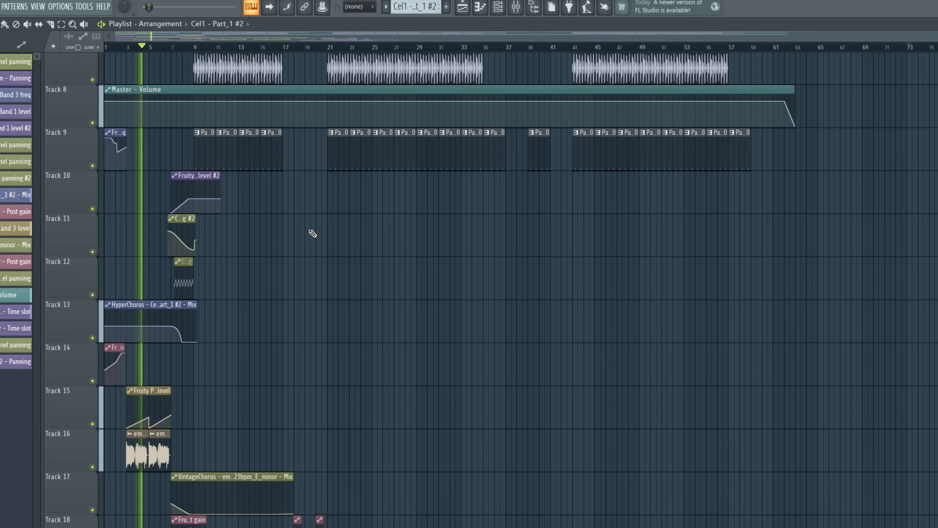
scroll(283, 290, up, 4)
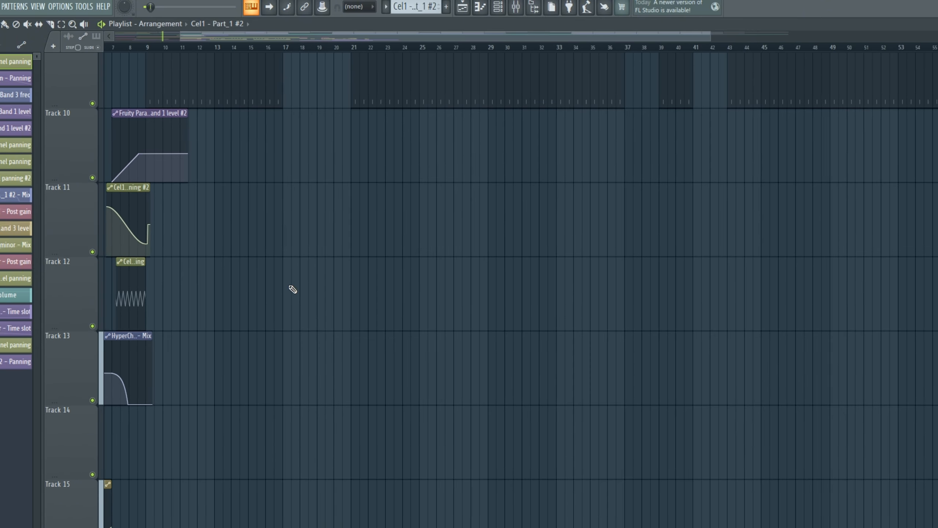
drag(291, 288, 450, 330)
scroll(453, 333, up, 10)
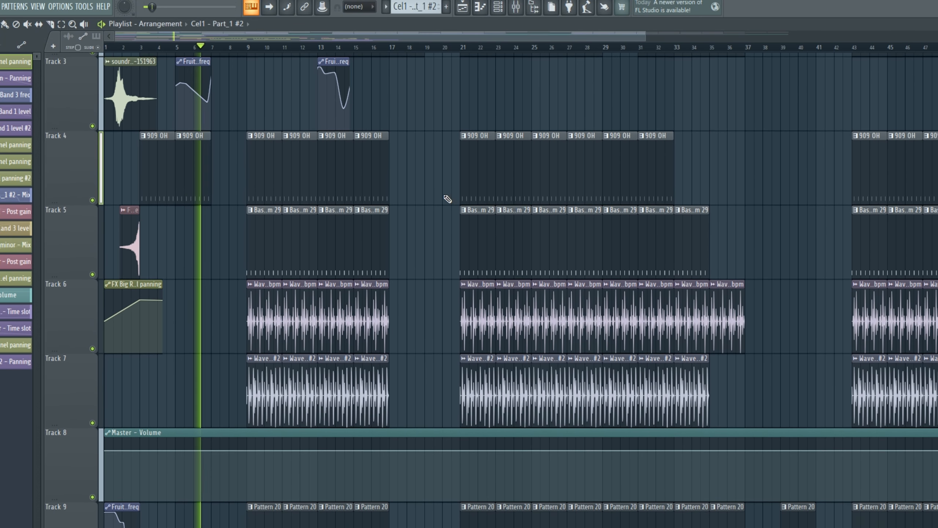
scroll(457, 230, up, 1)
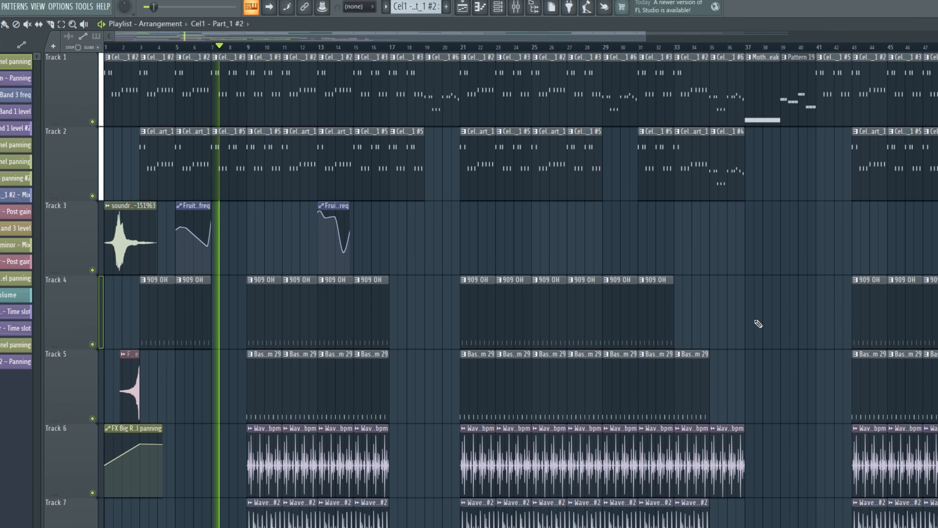
scroll(728, 291, down, 2)
scroll(746, 422, down, 12)
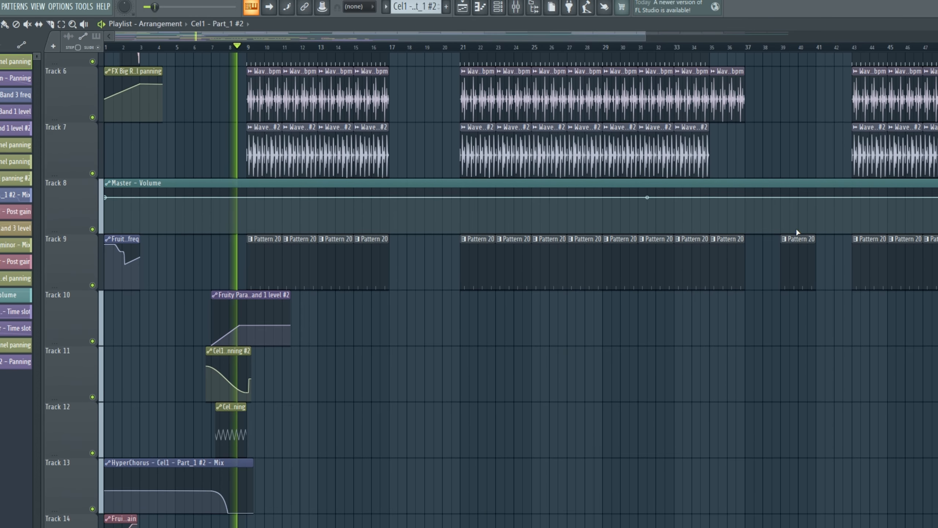
scroll(722, 291, down, 4)
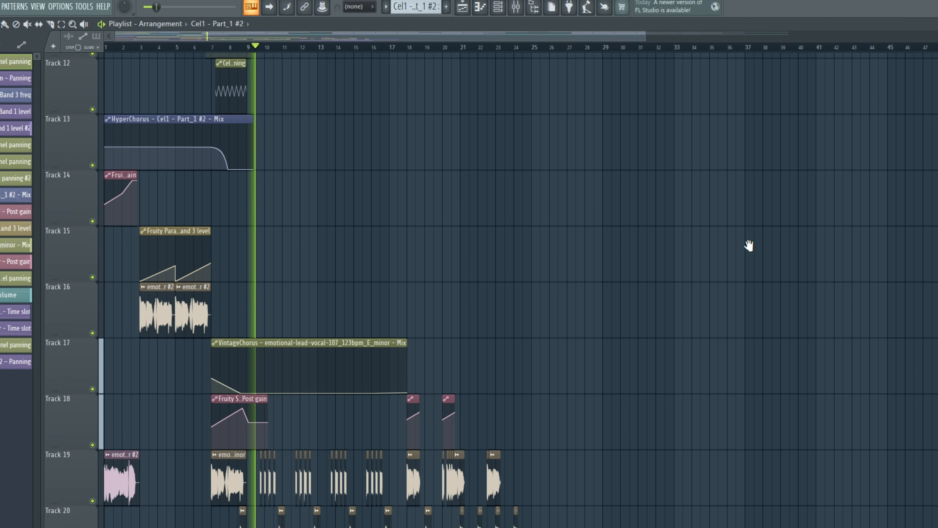
- Follow the playback across the drum, loop and effect automation tracks, and stop it at about bar 17
scroll(688, 321, up, 10)
scroll(518, 193, down, 2)
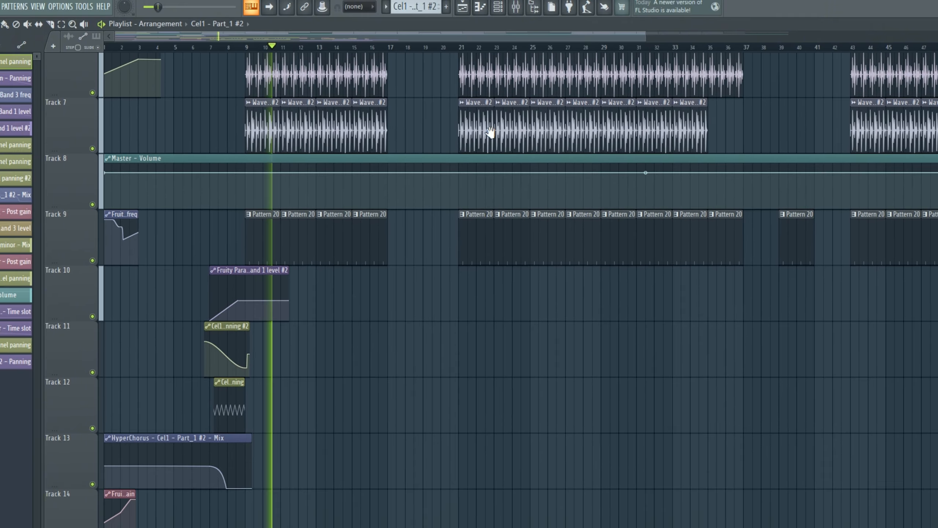
scroll(555, 241, up, 8)
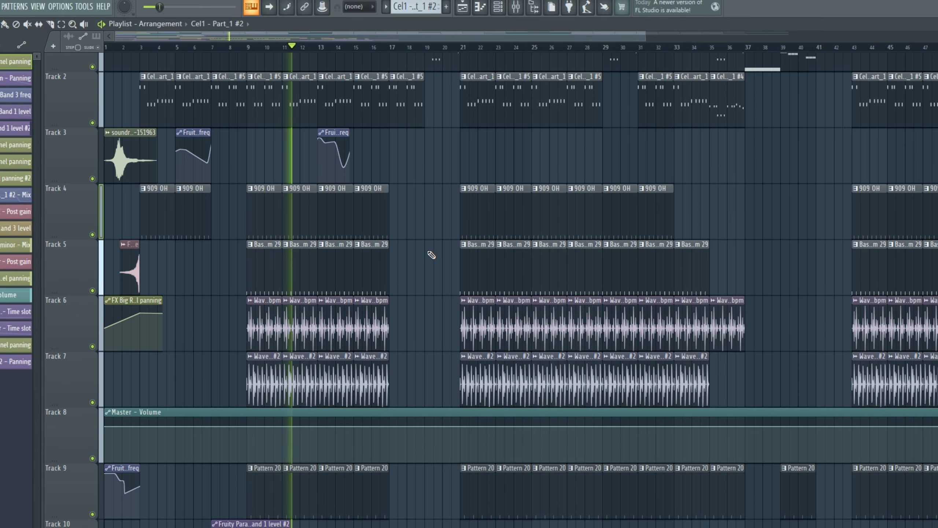
scroll(383, 165, up, 5)
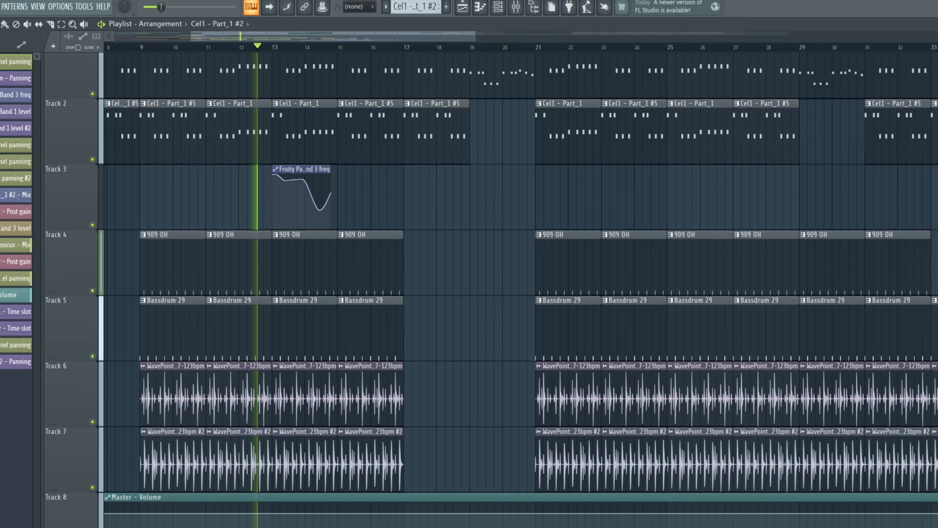
scroll(532, 217, down, 6)
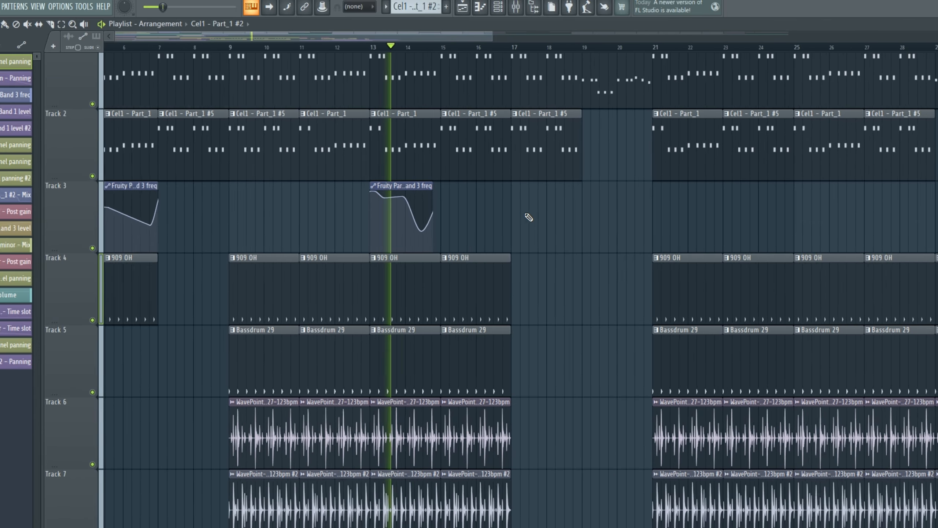
scroll(528, 218, down, 2)
scroll(607, 163, down, 4)
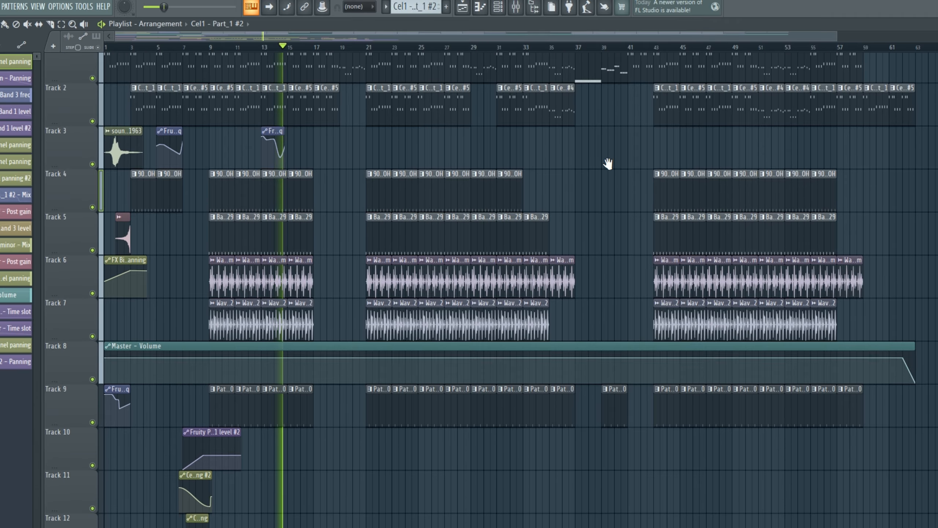
scroll(666, 205, down, 7)
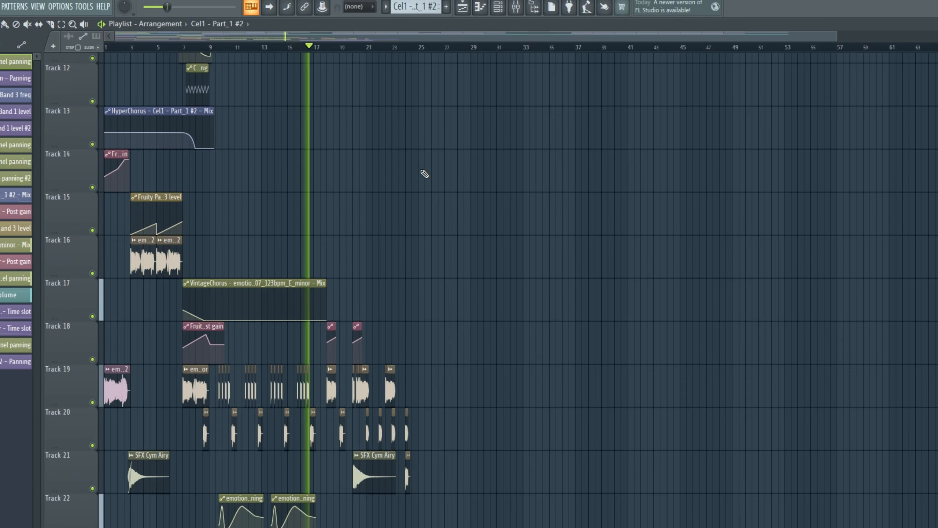
key(space)
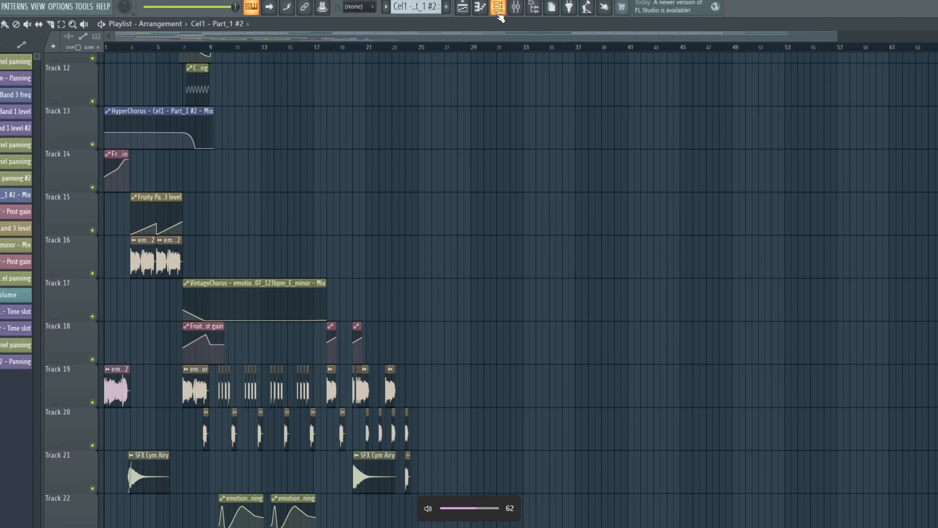
- Examine the vocal clips and their automation on Tracks 16 to 25 at a closer zoom
scroll(498, 90, down, 2)
ctrl+scroll(288, 232, up, 1)
ctrl+scroll(303, 225, up, 3)
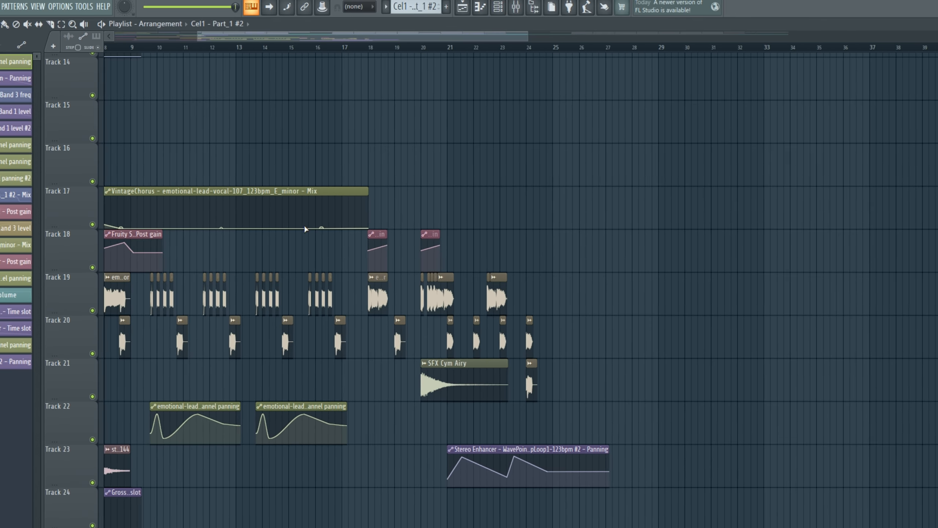
scroll(554, 218, down, 1)
scroll(536, 147, down, 1)
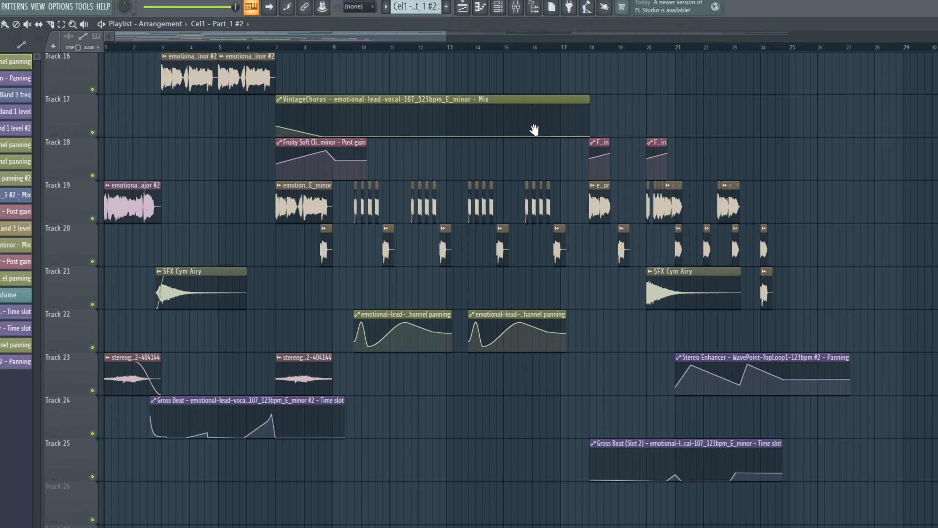
- Play the song from about bar 3 to hear the opening vocal clips on Track 16, and stop it
scroll(555, 259, up, 9)
scroll(561, 214, down, 7)
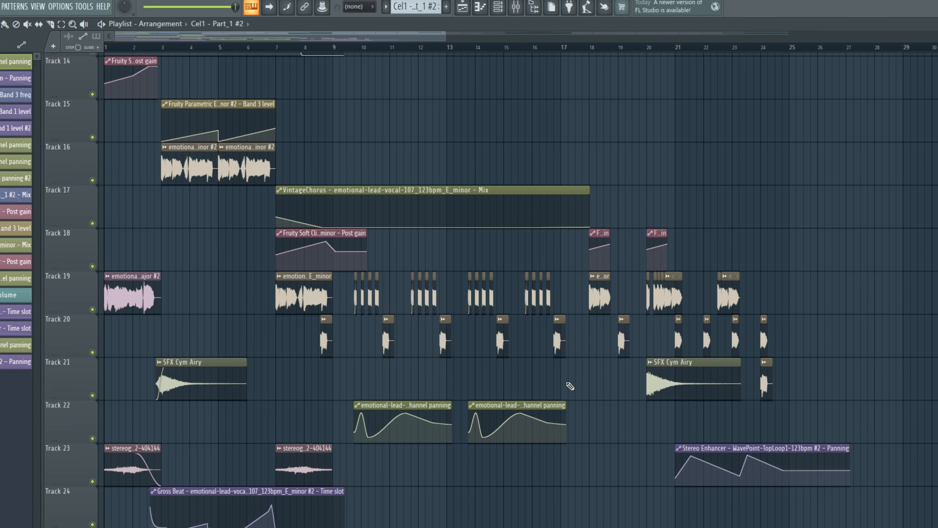
scroll(609, 296, down, 4)
mouse_move(256, 45)
mouse_down()
mouse_move(238, 46)
mouse_move(275, 46)
mouse_move(262, 46)
mouse_up()
scroll(245, 120, up, 4)
scroll(280, 163, up, 3)
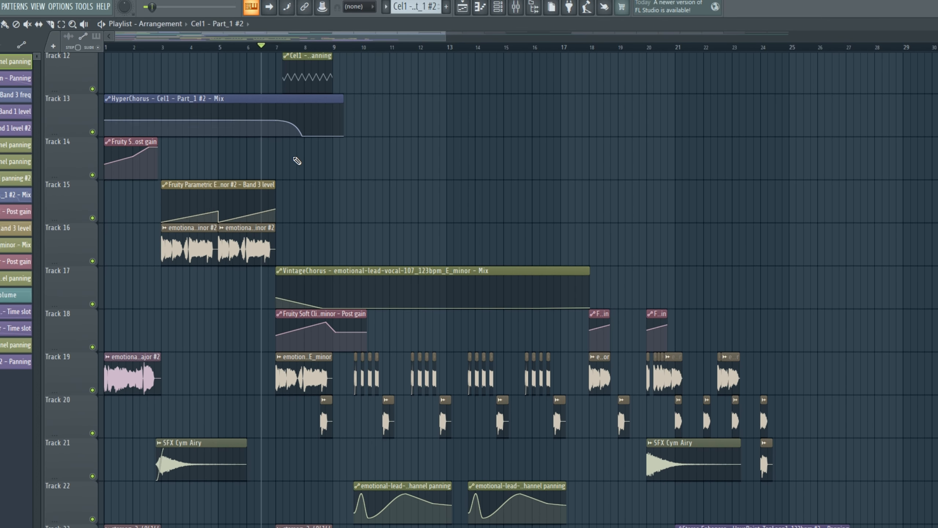
click(176, 51)
key(space)
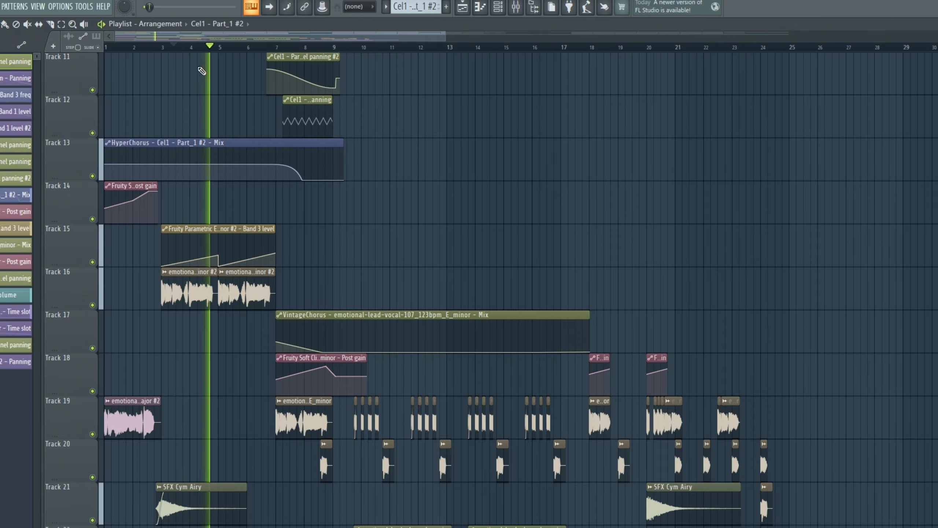
key(space)
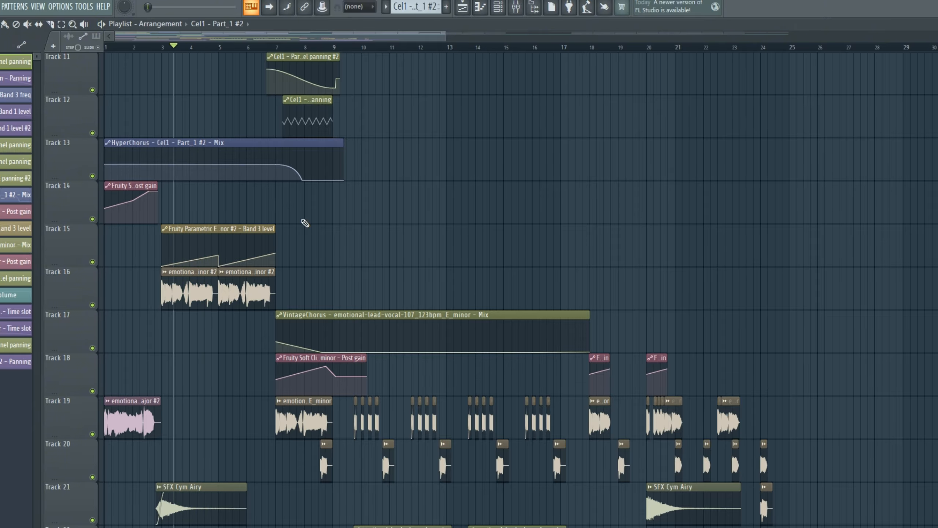
- Examine the entire arrangement at a wide zoom, covering Track 1 to Track 25
scroll(351, 290, up, 3)
drag(407, 280, 488, 248)
drag(210, 397, 215, 239)
drag(391, 121, 424, 477)
scroll(425, 259, down, 4)
scroll(417, 262, down, 2)
scroll(400, 264, down, 5)
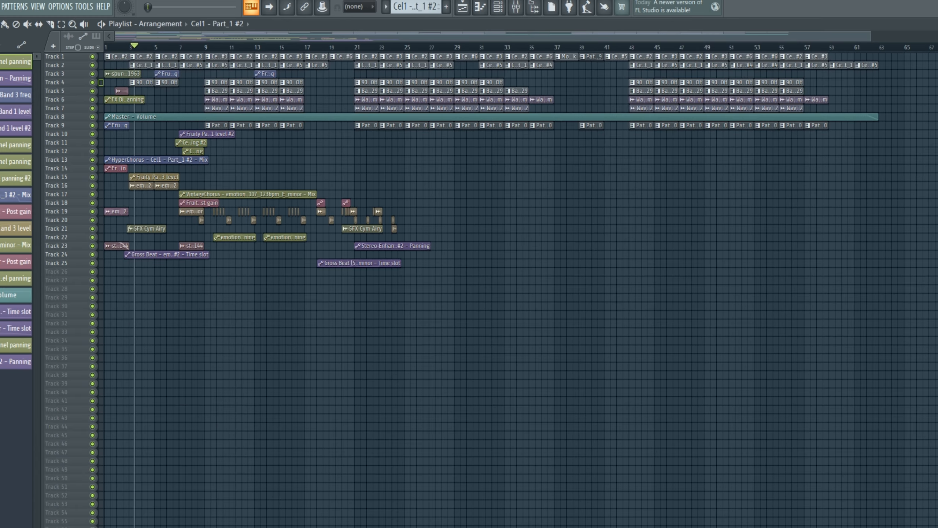
scroll(400, 264, up, 3)
scroll(526, 289, down, 3)
scroll(255, 375, up, 1)
scroll(241, 375, up, 1)
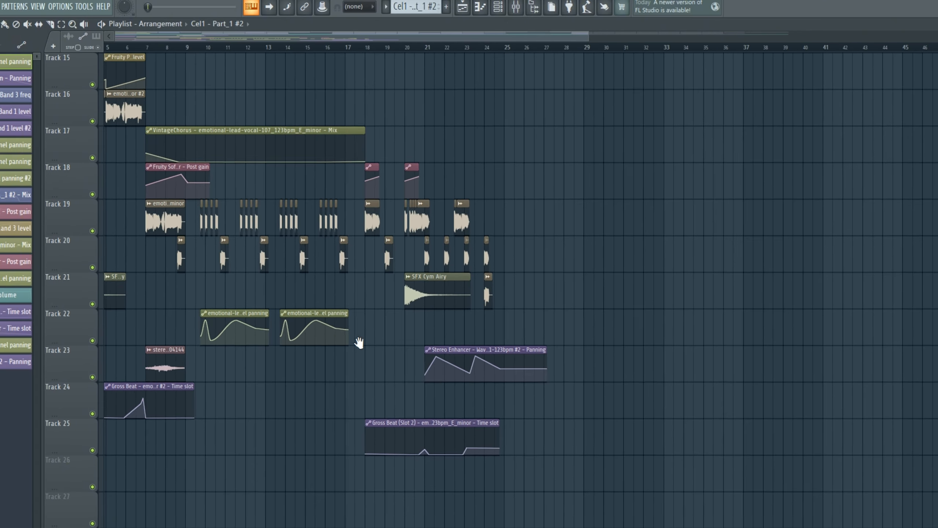
- Examine the vocal, cymbal, channel panning and Gross Beat clips on Tracks 15 to 25 up close
drag(359, 342, 435, 300)
scroll(481, 318, up, 1)
scroll(509, 327, down, 1)
scroll(318, 323, up, 2)
scroll(319, 322, up, 2)
drag(556, 289, 684, 242)
scroll(551, 184, up, 5)
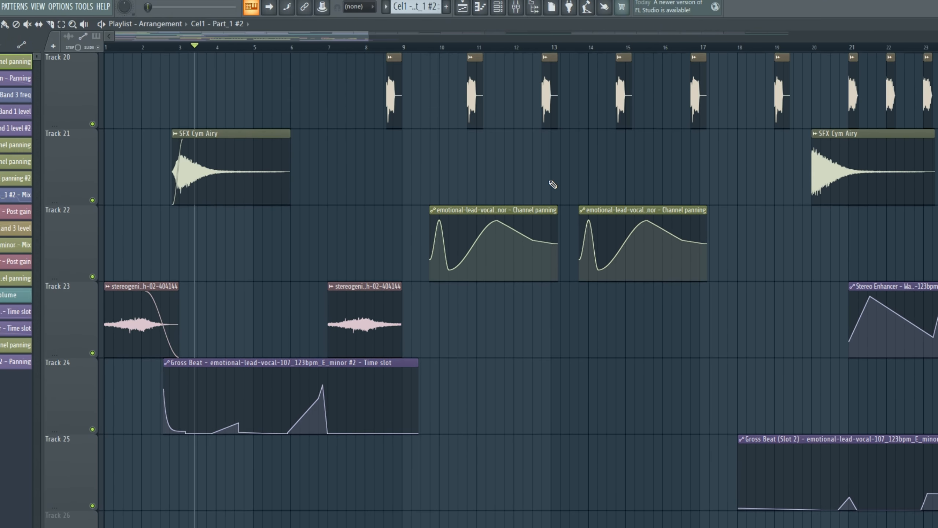
scroll(578, 333, up, 6)
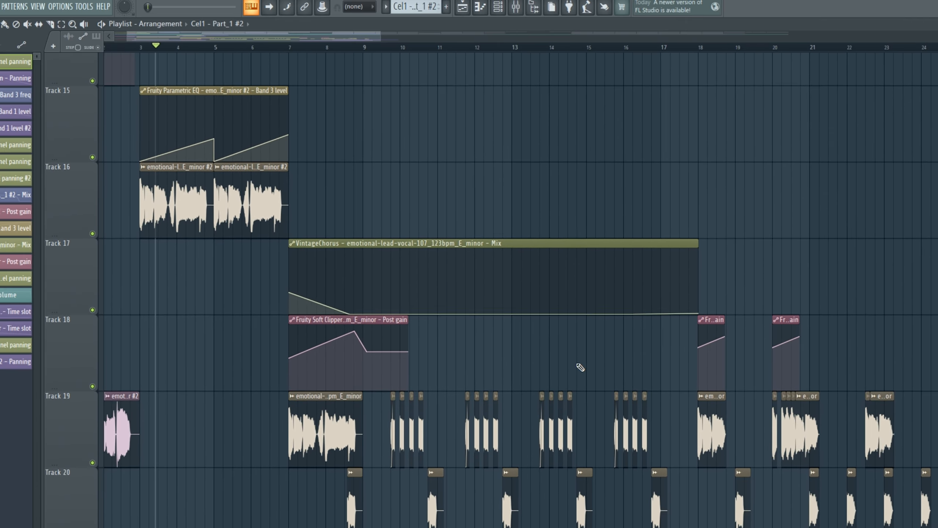
scroll(528, 346, down, 2)
scroll(472, 288, down, 3)
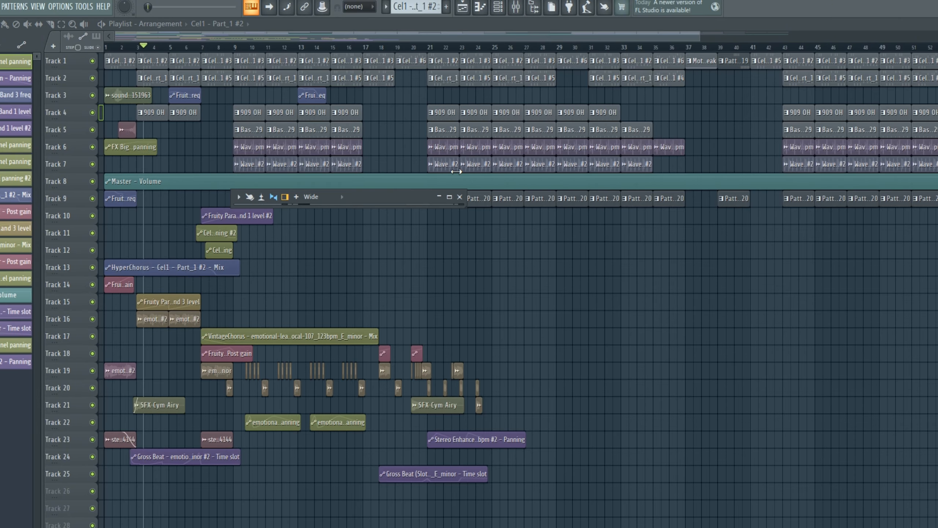
- Show the mixer at full size to view its tracks and the master effects, and return to the playlist
click(449, 196)
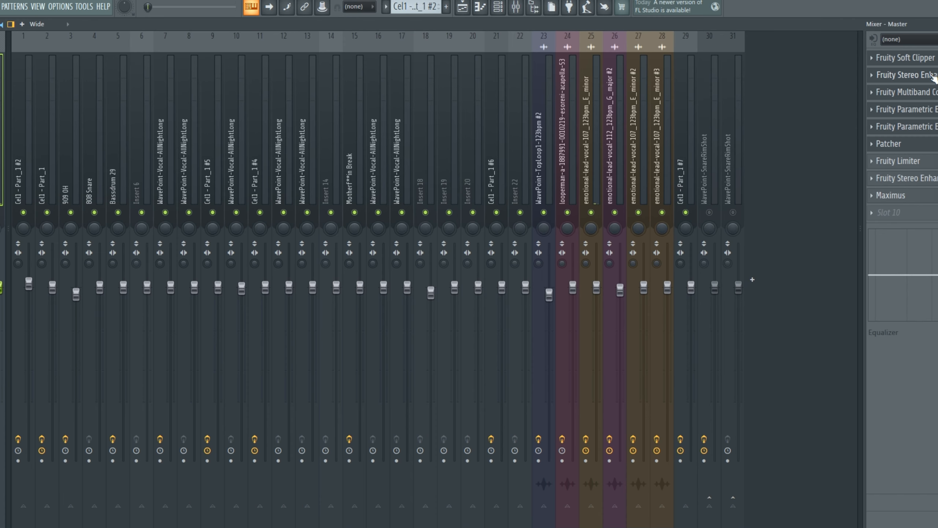
key(F9)
drag(381, 256, 445, 321)
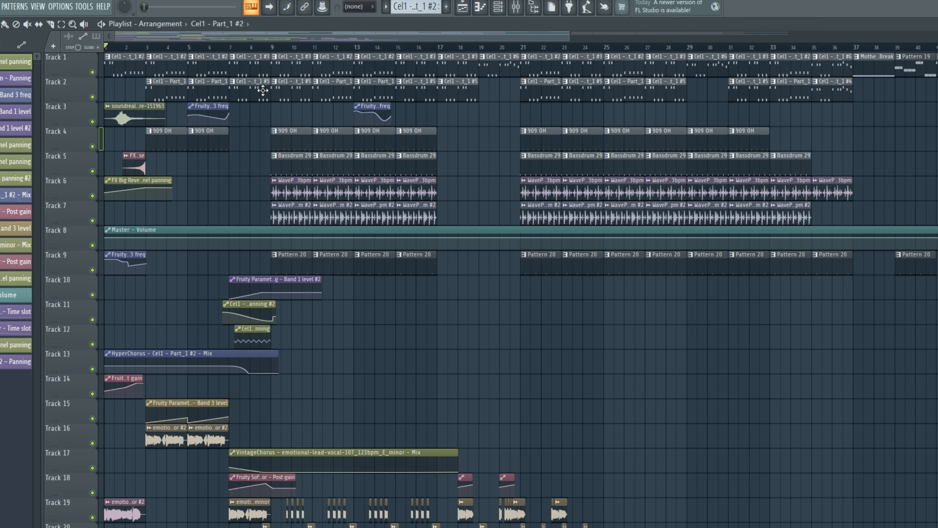
- Zoom in on the opening bars of Tracks 1 to 9 and select the pattern Cel1 - Part_1 #2
scroll(270, 138, up, 10)
scroll(239, 140, up, 4)
drag(239, 140, 808, 428)
scroll(658, 331, down, 2)
scroll(392, 186, up, 2)
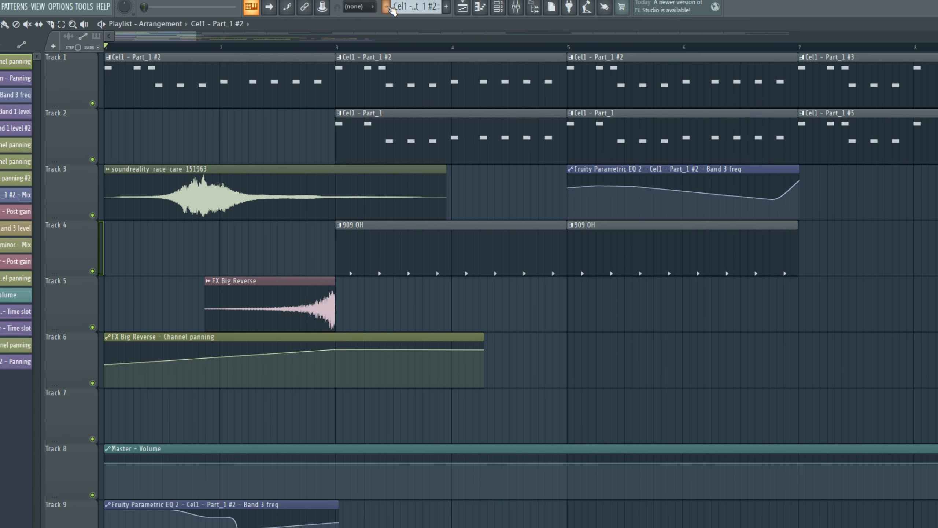
click(392, 11)
click(420, 38)
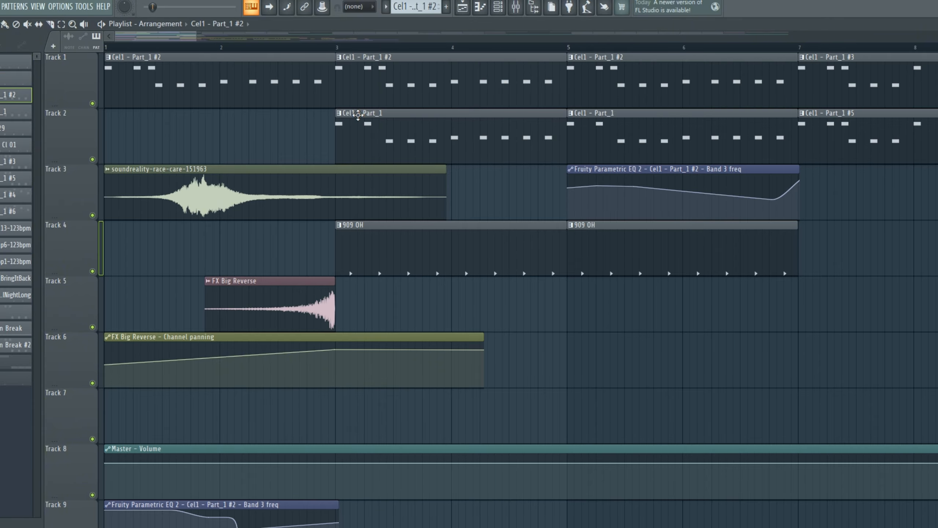
- View the melody, drum and loop clips on Tracks 1 to 12 and review the project's pattern list
scroll(325, 205, down, 6)
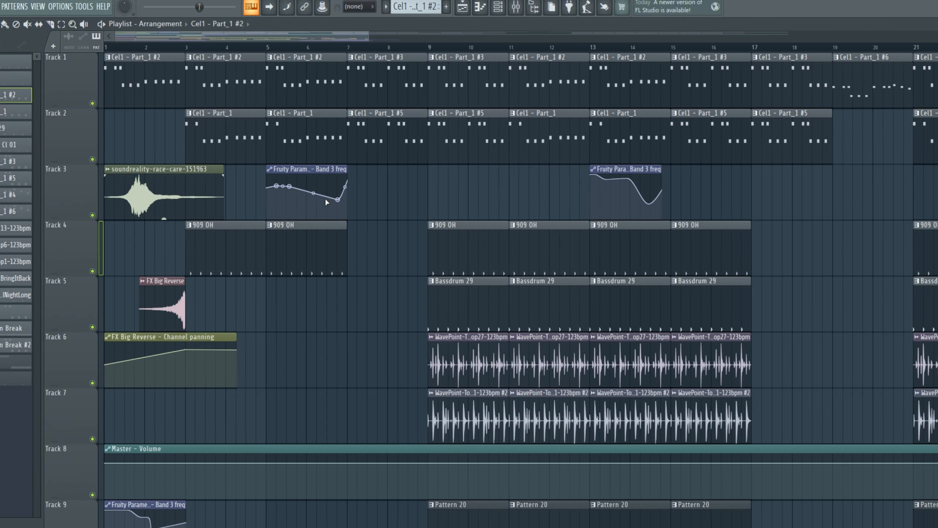
scroll(344, 193, down, 3)
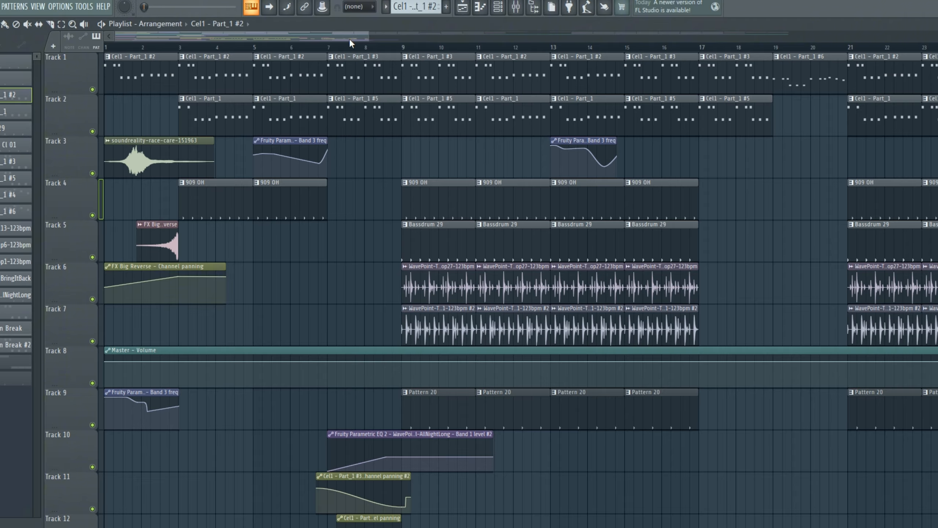
click(392, 9)
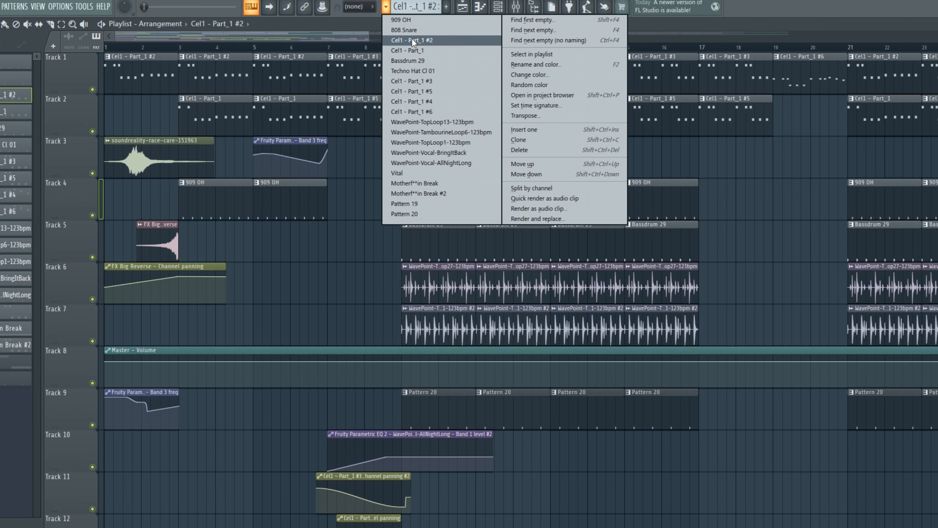
click(413, 48)
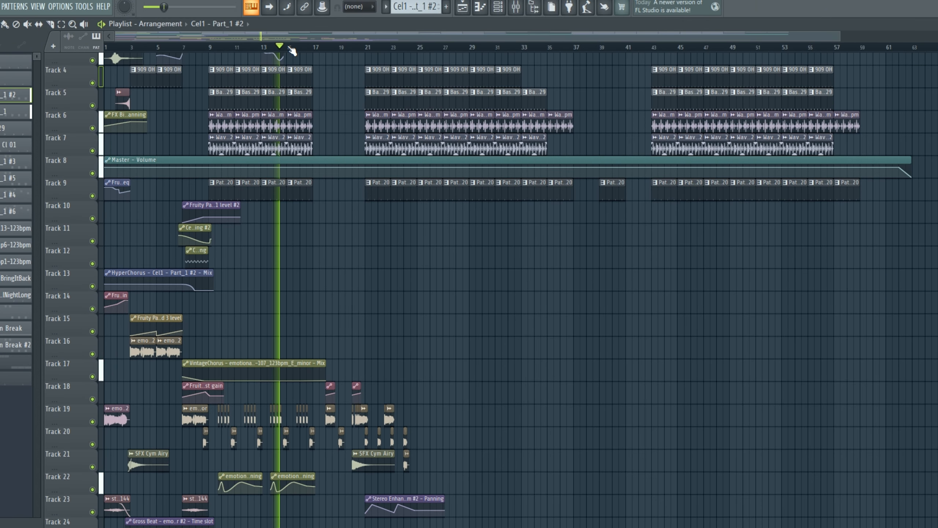
- Play the song from bar 21 over the vocal and automation clips on Tracks 19 to 25, and stop it
scroll(314, 237, down, 3)
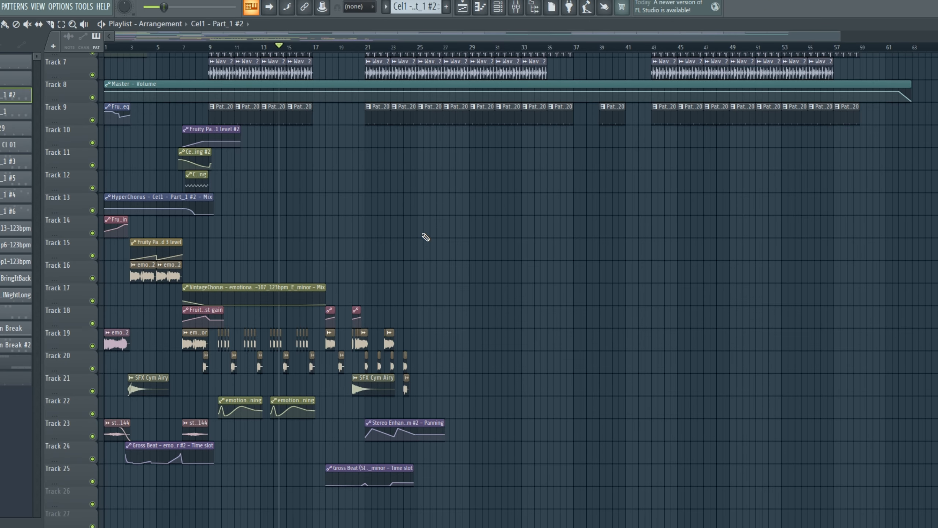
click(365, 54)
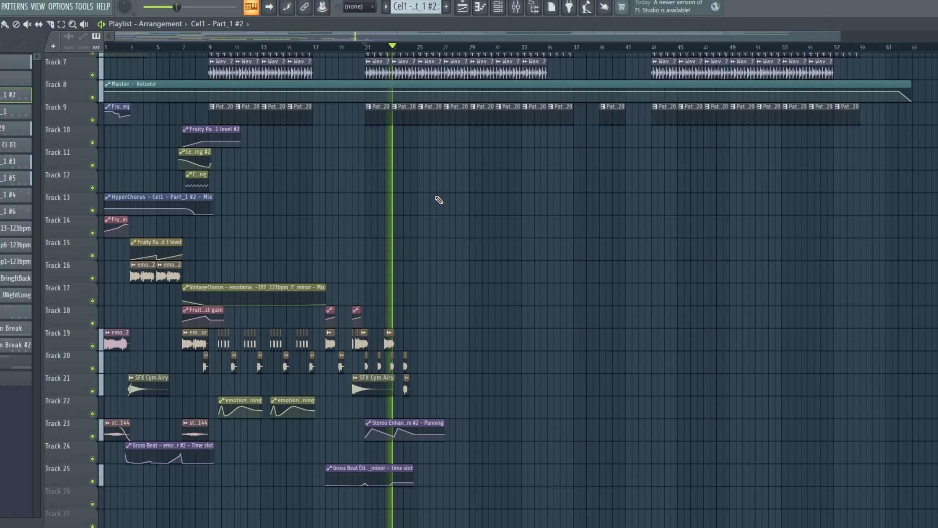
key(space)
- Examine the drum and loop clips from bar 21 onward and the automation and vocal clips on the lower tracks
drag(491, 283, 491, 373)
scroll(462, 278, up, 3)
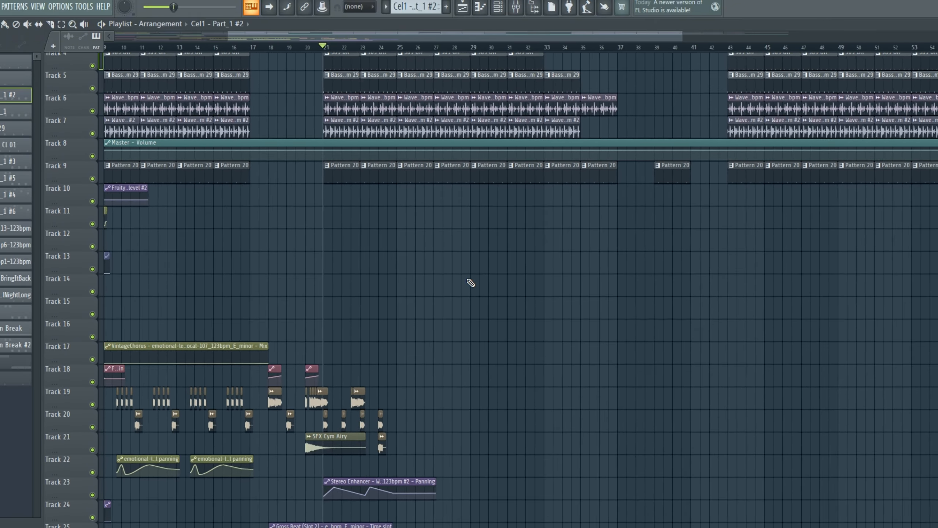
scroll(469, 282, up, 3)
drag(676, 369, 565, 342)
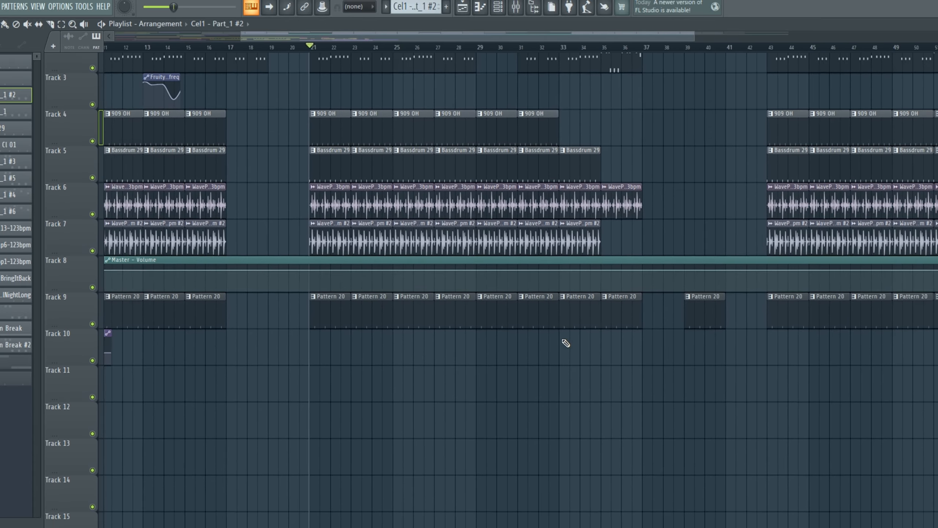
scroll(516, 343, down, 3)
scroll(516, 344, down, 3)
scroll(637, 233, up, 3)
scroll(518, 230, down, 2)
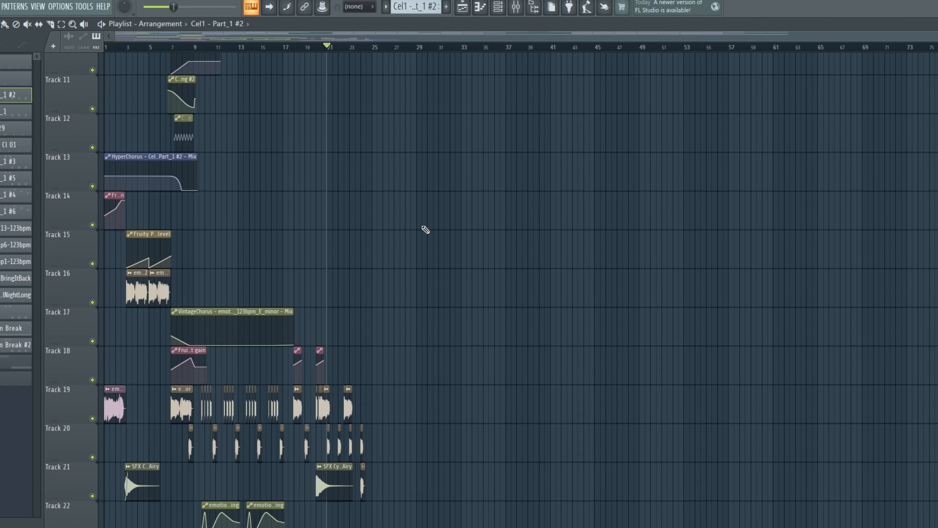
scroll(406, 176, down, 5)
- Restart playback at about bar 21 and follow the last vocal chops on Tracks 19 to 21
mouse_move(327, 46)
mouse_down()
mouse_move(181, 42)
mouse_move(235, 42)
mouse_up()
key(space)
drag(326, 46, 362, 45)
scroll(412, 181, up, 4)
scroll(469, 232, up, 3)
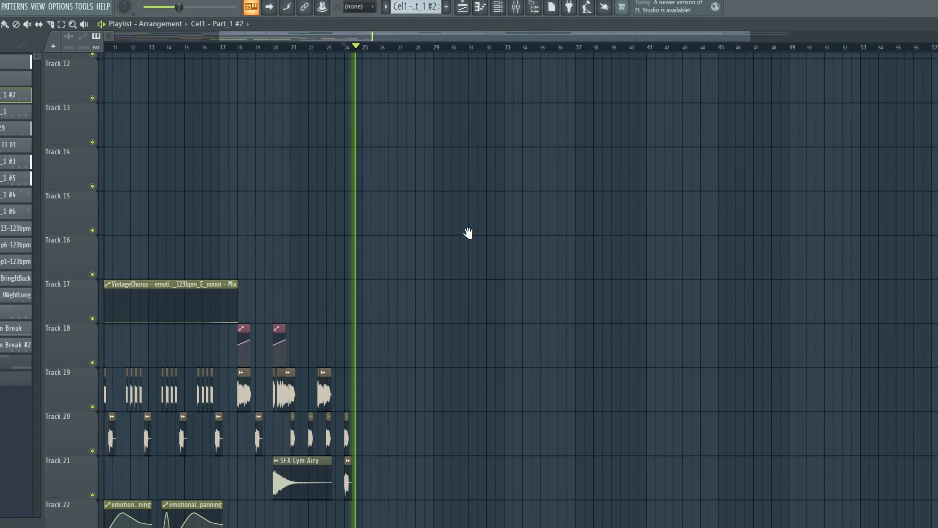
- Jump the playback to about bar 30, and place the playhead at about bar 43
scroll(469, 233, up, 3)
scroll(448, 170, down, 3)
click(441, 48)
scroll(465, 258, down, 3)
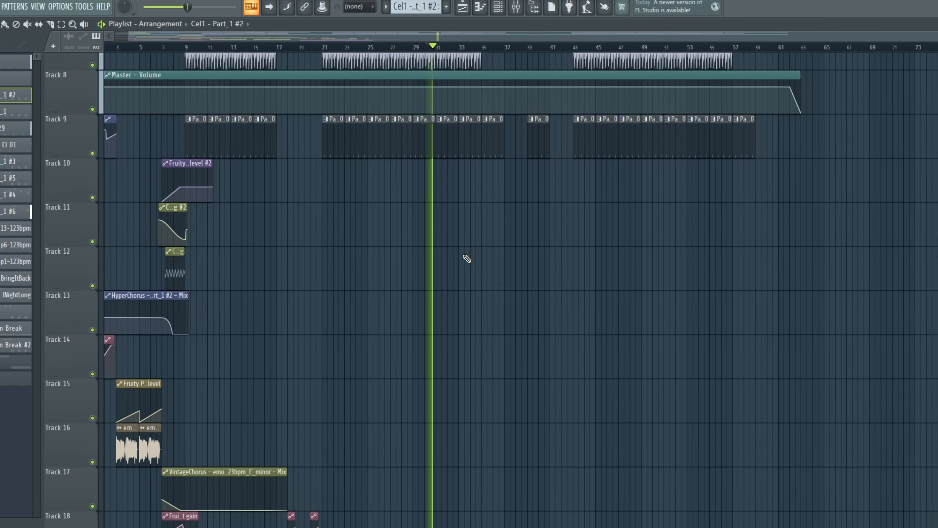
click(564, 47)
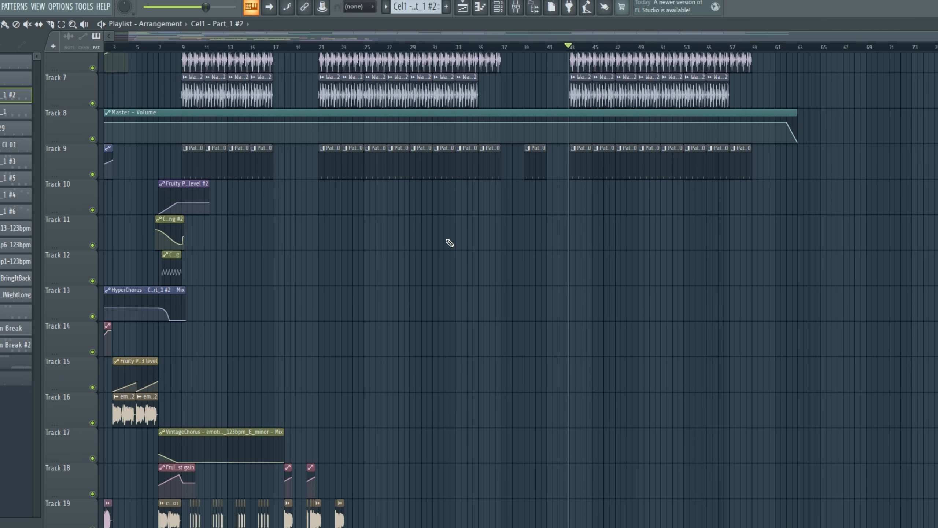
- Play the chopped vocals on Tracks 19 and 20 from about bar 13, and stop the playback
scroll(449, 243, down, 6)
click(243, 47)
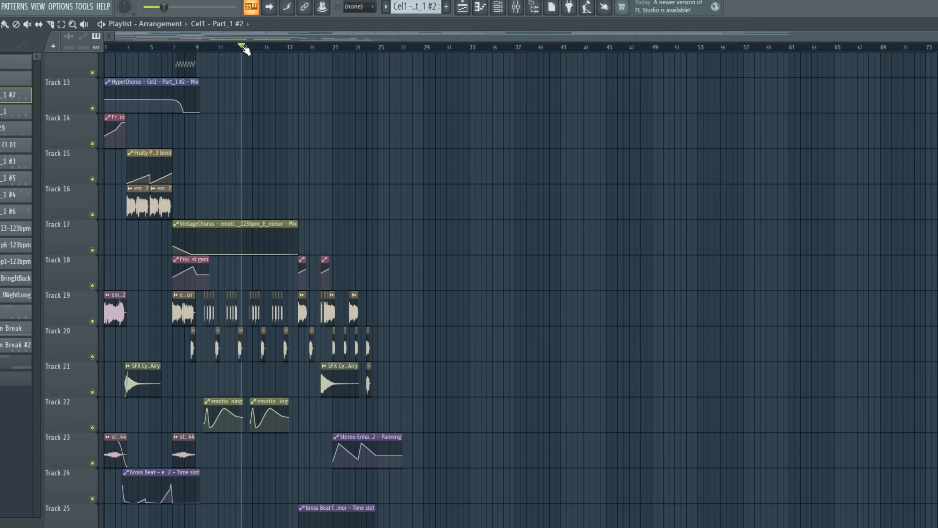
drag(242, 46, 247, 46)
key(space)
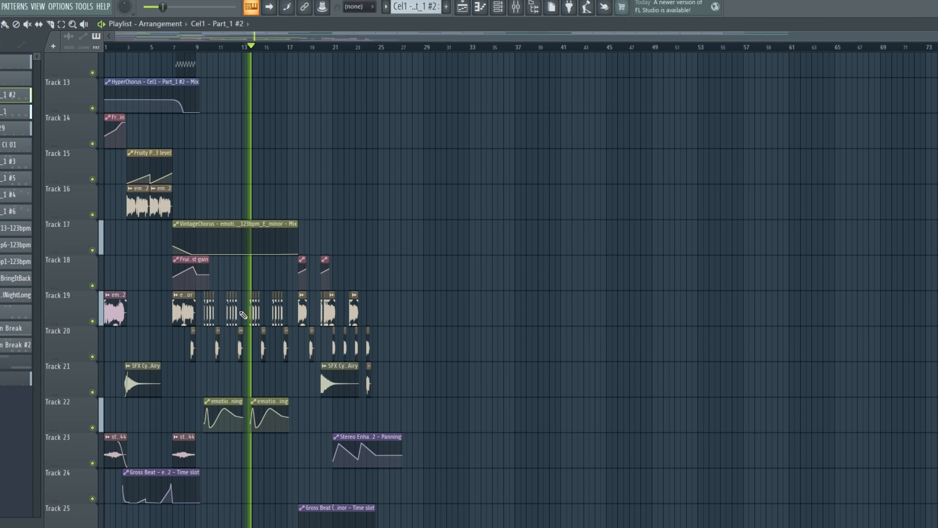
scroll(518, 306, up, 4)
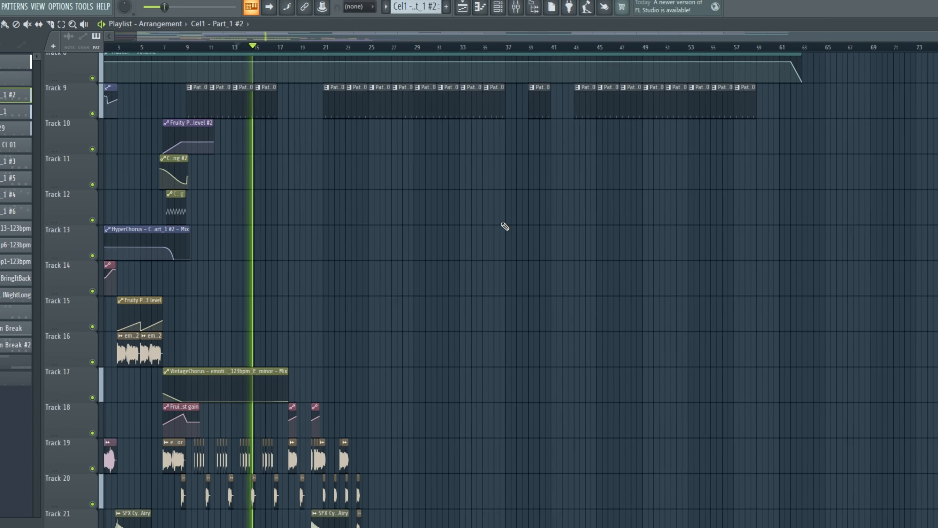
key(space)
- Examine the arrangement from the lower vocal tracks up to Track 1, and place the playhead at about bar 48
scroll(498, 361, down, 1)
scroll(499, 360, left, 1)
scroll(454, 230, down, 5)
scroll(452, 225, up, 5)
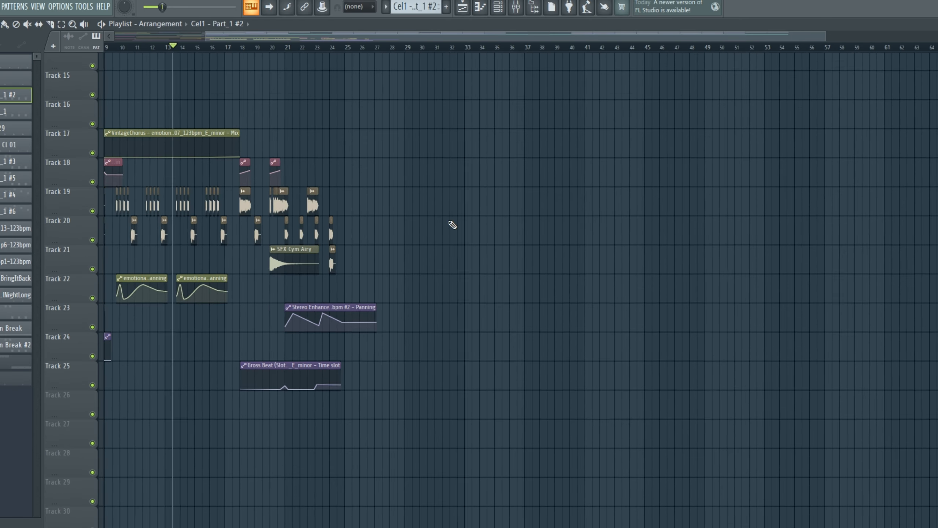
drag(425, 291, 403, 511)
scroll(467, 276, down, 2)
drag(475, 229, 517, 246)
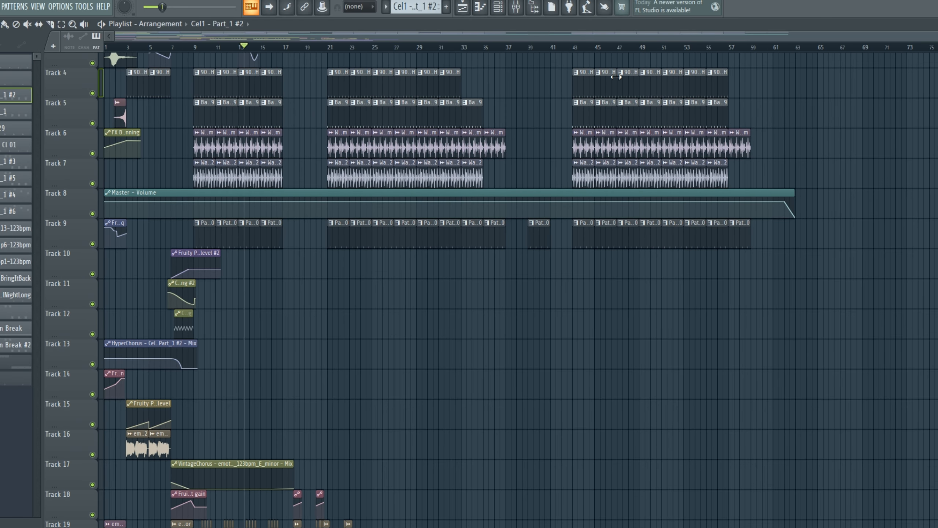
click(637, 47)
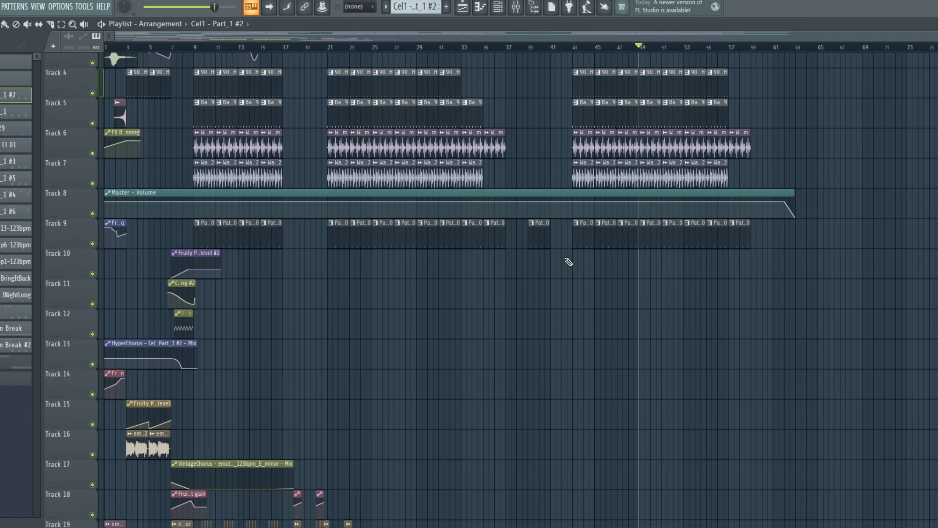
scroll(565, 277, up, 2)
scroll(630, 220, up, 3)
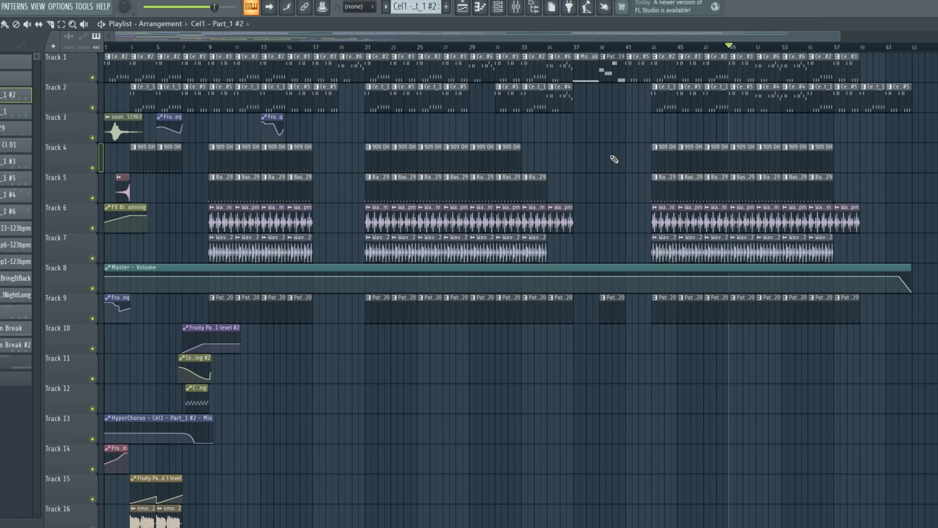
- Play the song from about bar 36 and follow the break on Track 1 at a closer zoom
mouse_move(643, 51)
mouse_down()
mouse_move(490, 42)
mouse_move(559, 40)
mouse_up()
key(space)
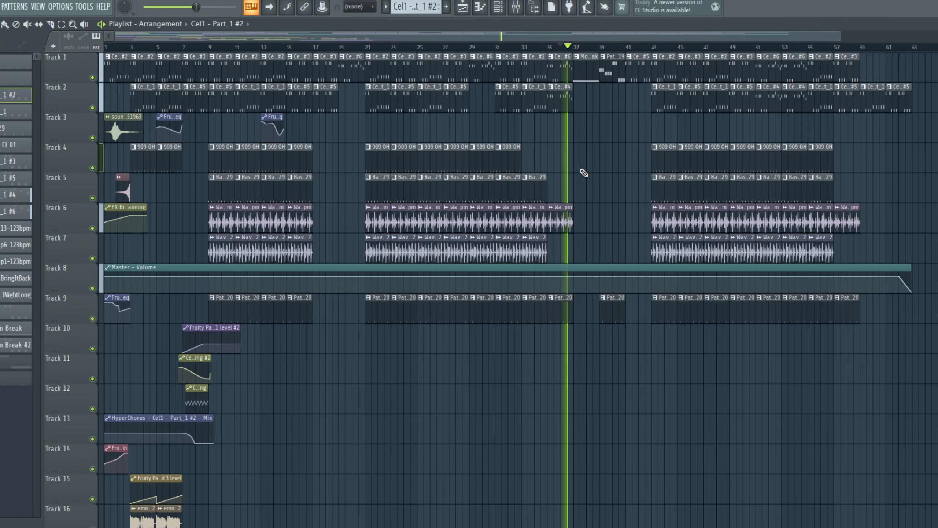
scroll(584, 173, up, 3)
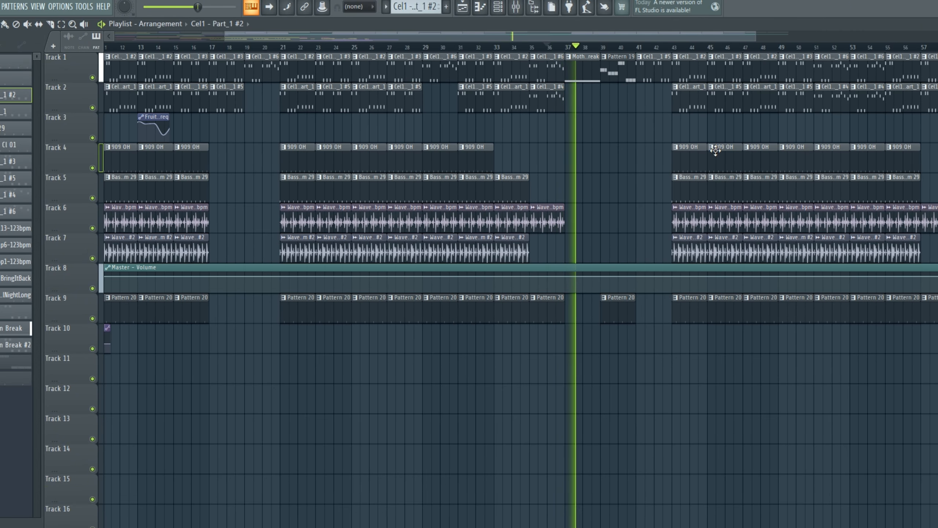
scroll(639, 151, up, 2)
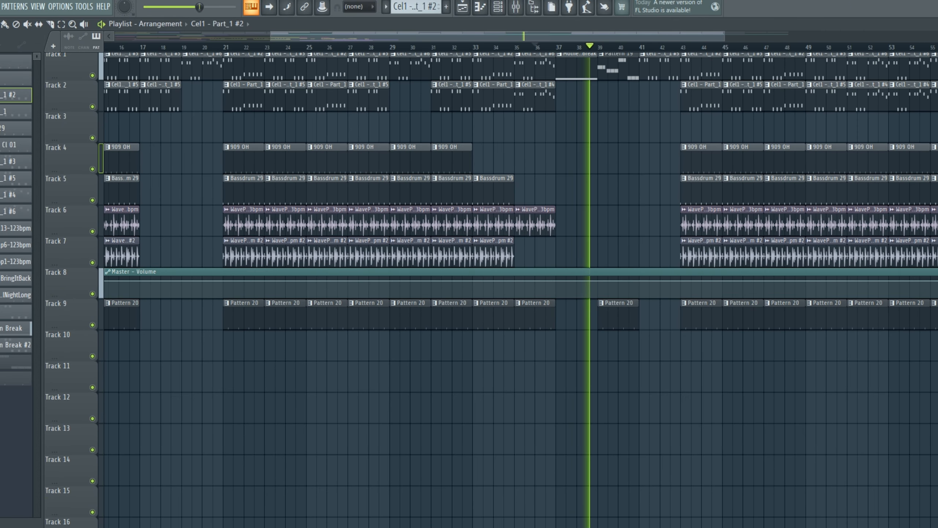
- Follow the playback through the break on Track 1 up to about bar 43, and stop it
scroll(639, 149, down, 1)
scroll(639, 149, up, 4)
drag(563, 296, 440, 384)
scroll(597, 173, down, 2)
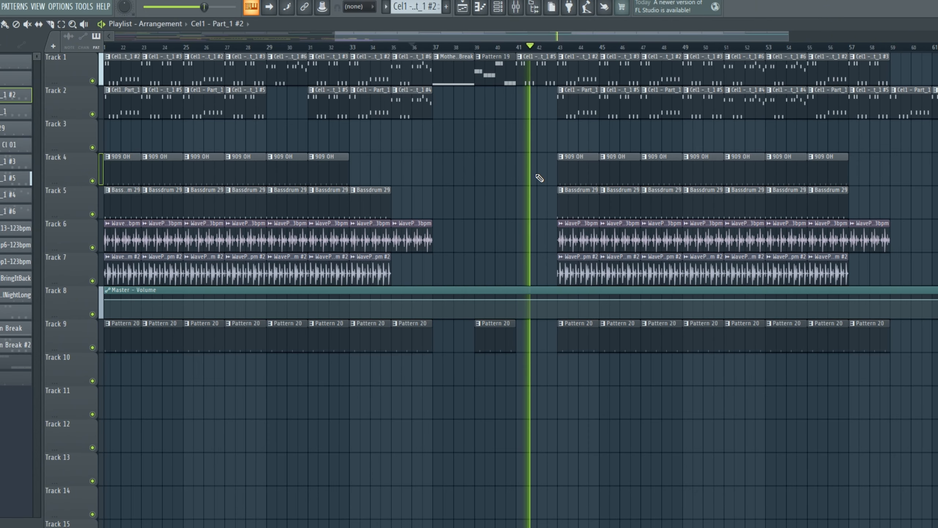
scroll(538, 174, down, 1)
scroll(545, 172, up, 1)
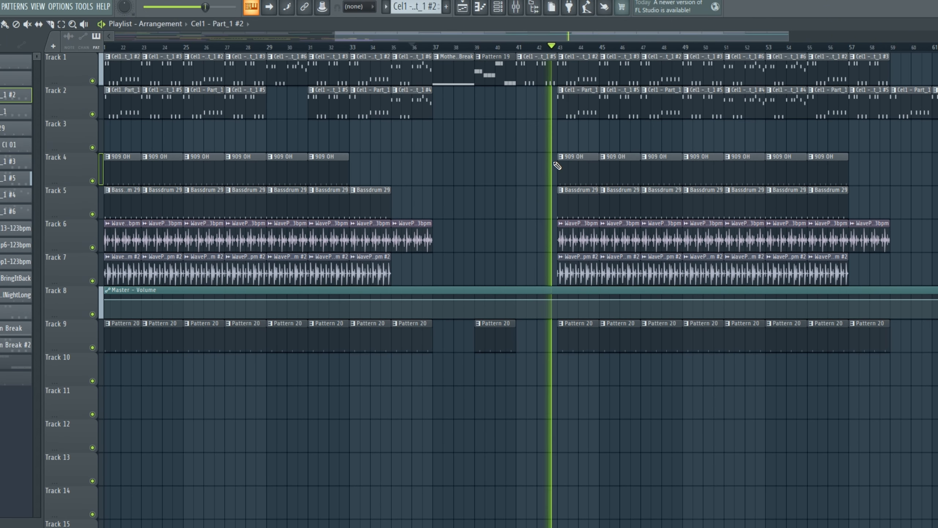
key(space)
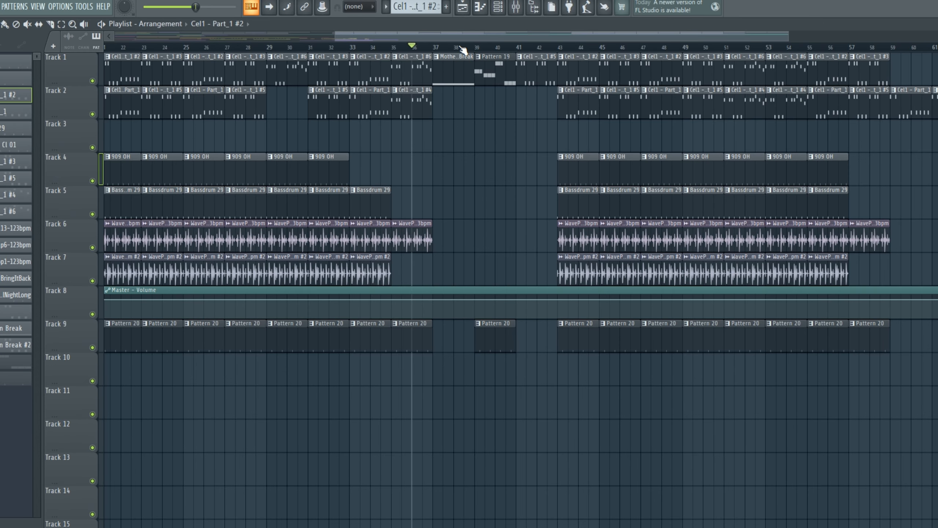
- Play the song from about bar 37, and examine the automation and vocal tracks in the lower part of the arrangement
click(462, 49)
scroll(481, 251, down, 3)
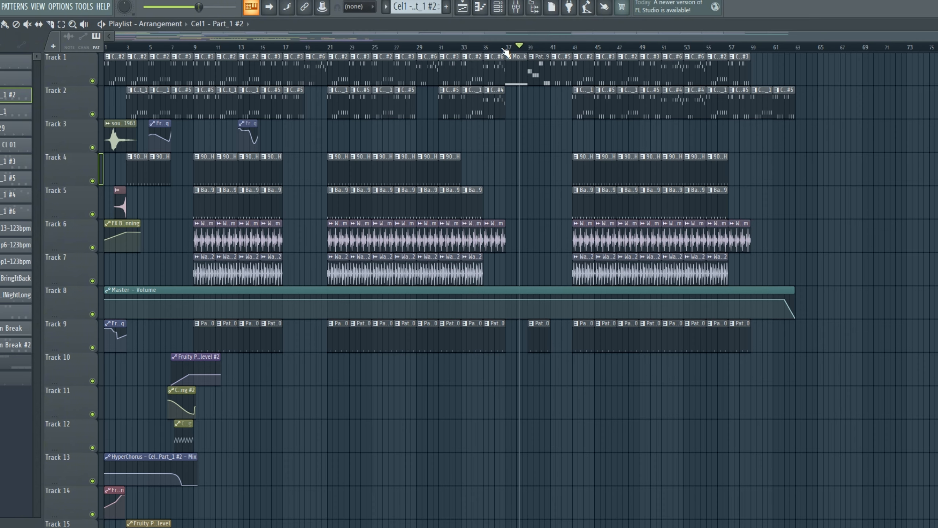
drag(462, 44, 508, 42)
key(space)
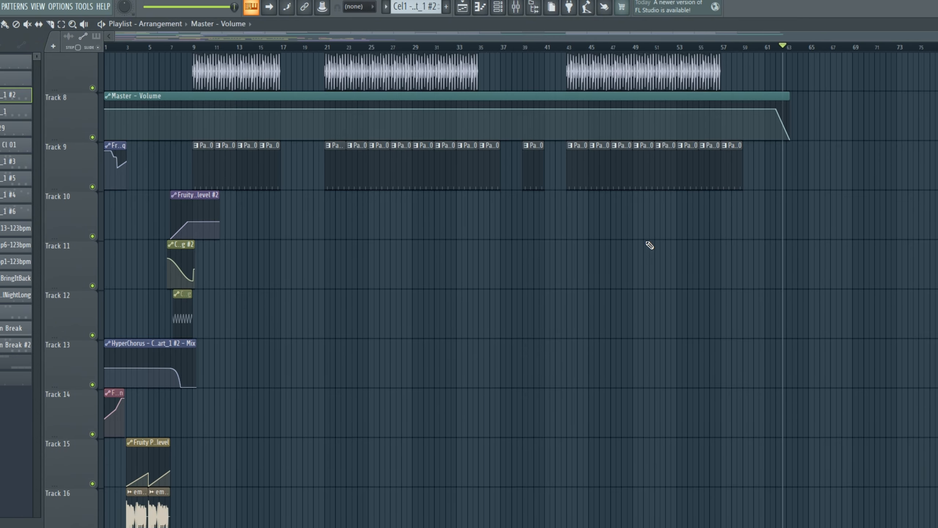
scroll(650, 247, down, 5)
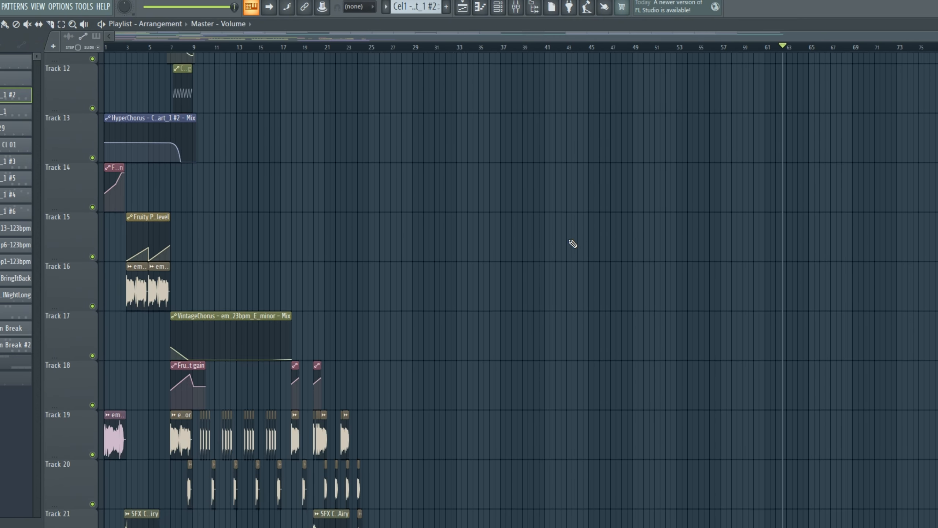
scroll(572, 244, up, 5)
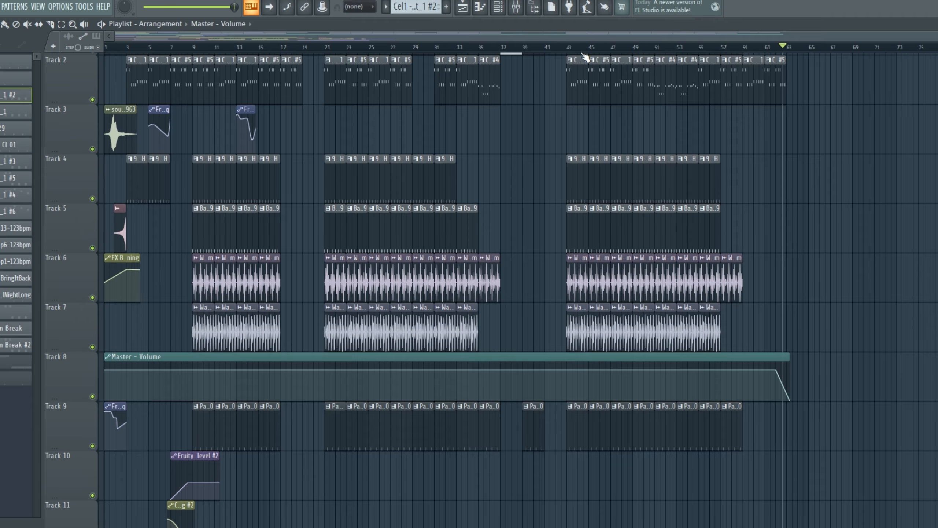
- Play the song from about bar 31, and stop the playback
mouse_move(587, 48)
mouse_down()
mouse_move(607, 46)
mouse_move(435, 64)
mouse_up()
key(space)
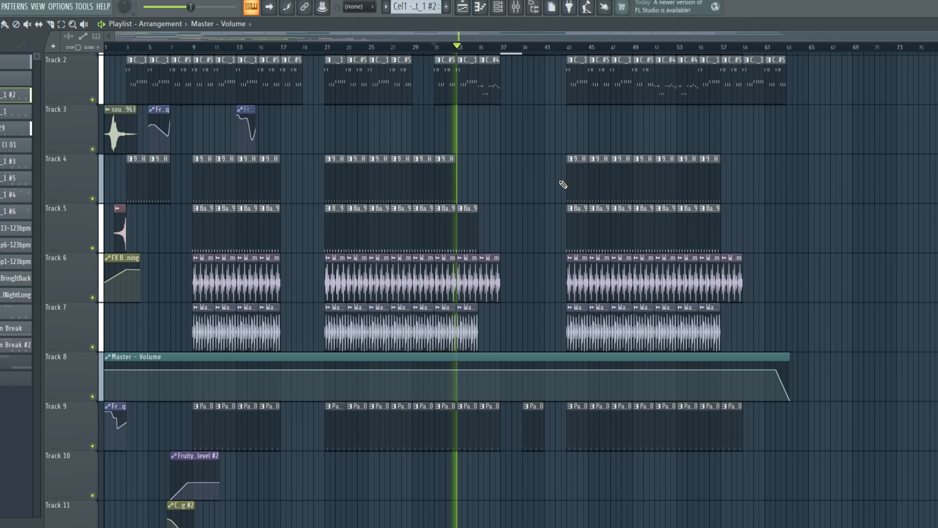
key(space)
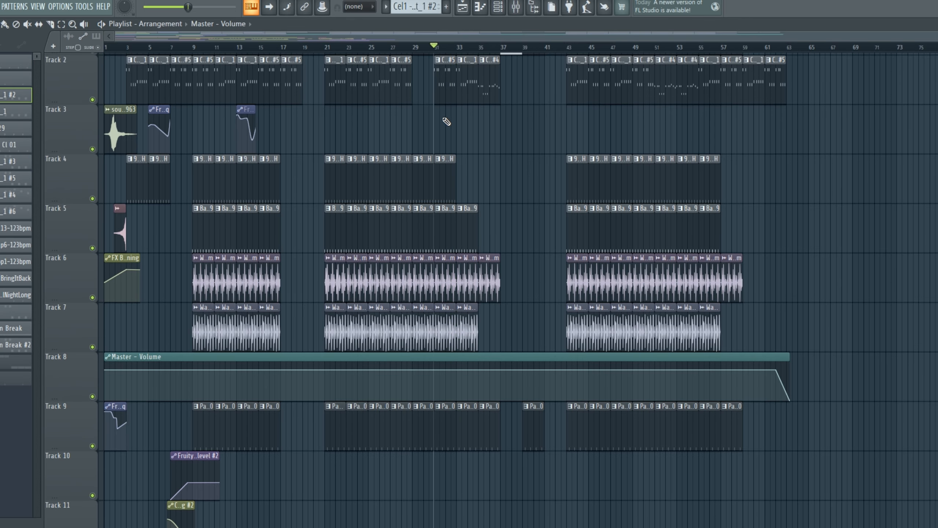
- Play the section on Tracks 1 to 7 from about the middle of bar 13 at a closer zoom, and stop the playback
scroll(458, 145, up, 4)
scroll(459, 146, up, 3)
drag(460, 147, 846, 248)
drag(348, 68, 376, 69)
click(397, 47)
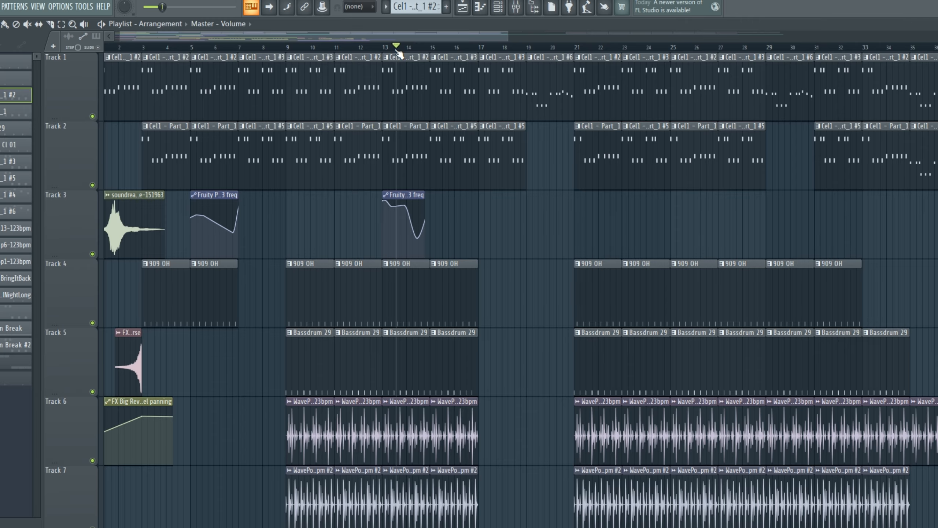
key(space)
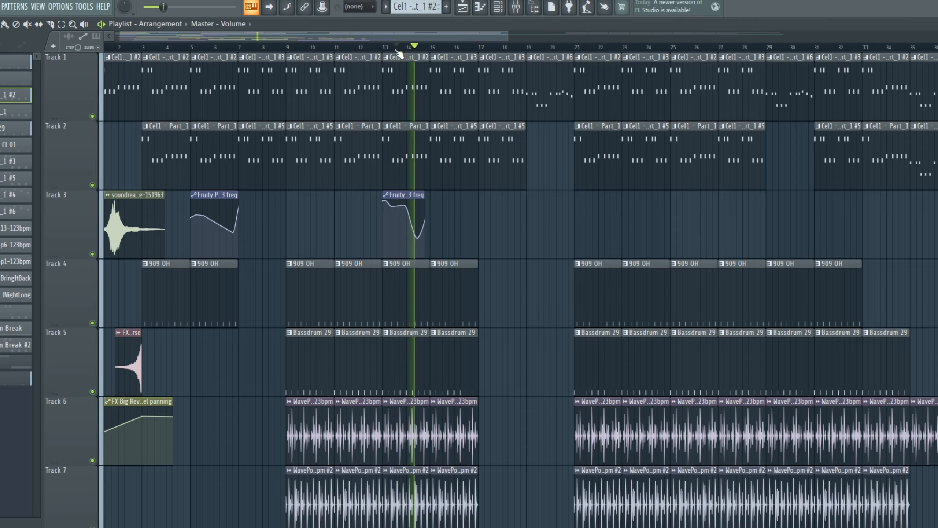
key(space)
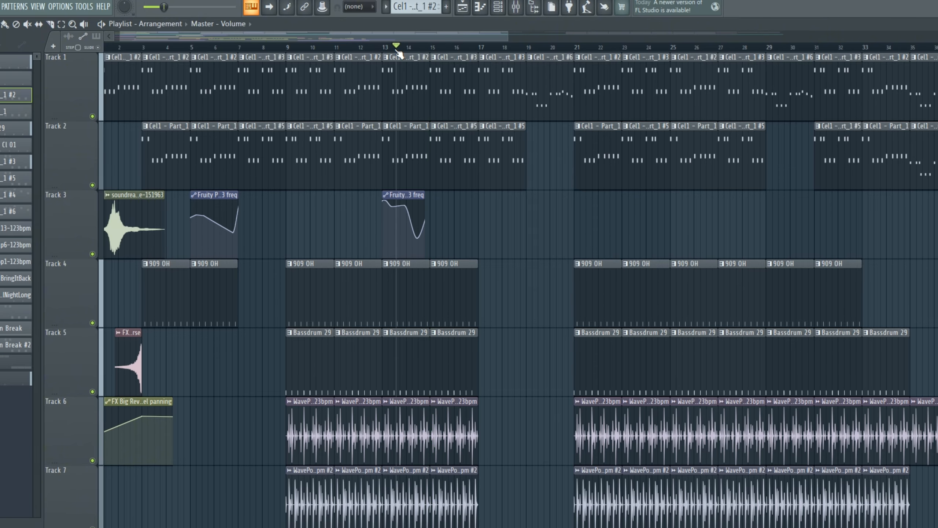
- Open another project from the list of recent files
click(462, 8)
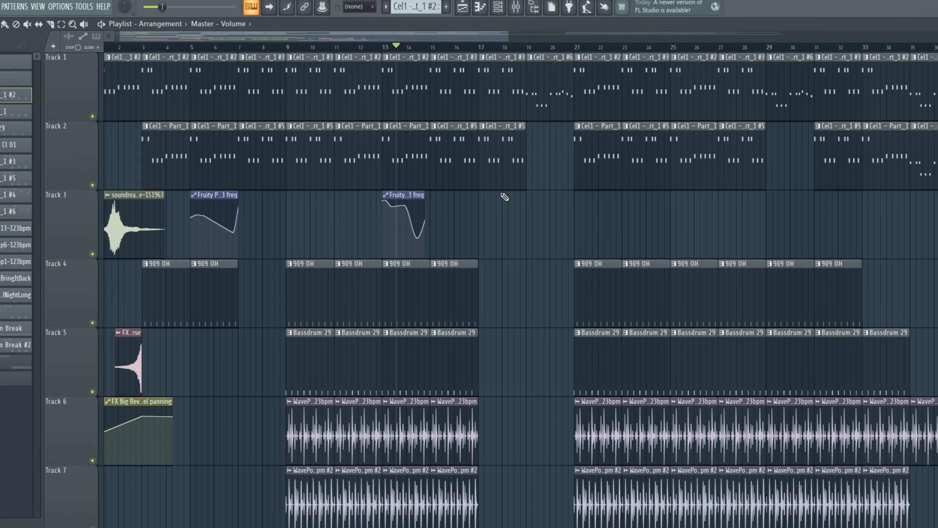
scroll(549, 203, down, 5)
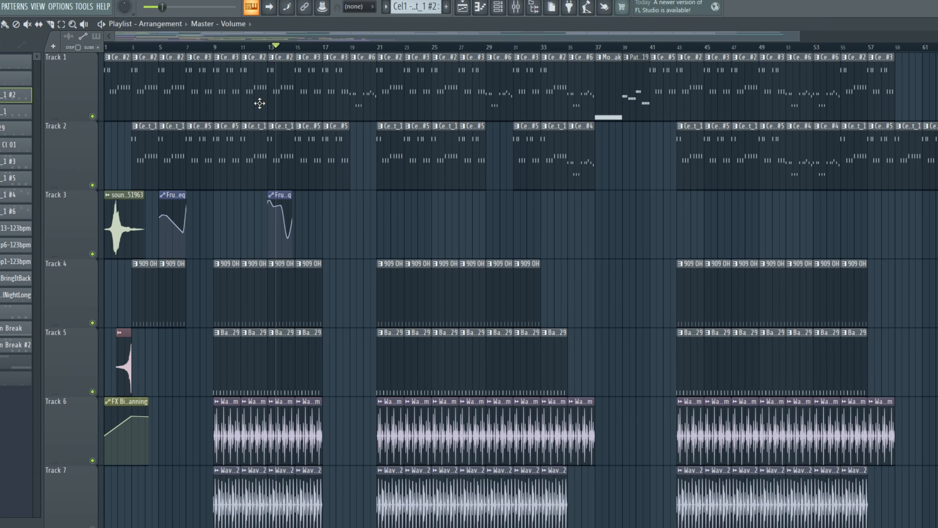
click(0, 7)
click(22, 56)
click(0, 6)
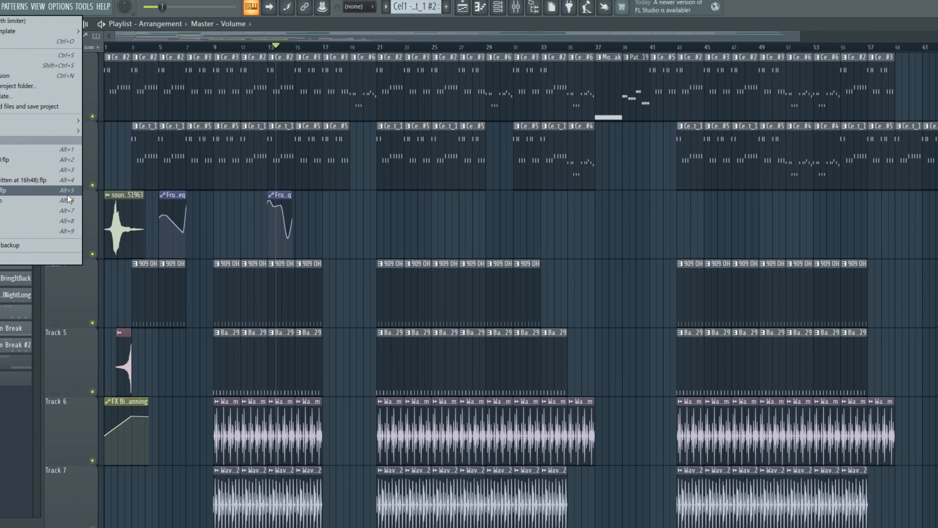
click(51, 171)
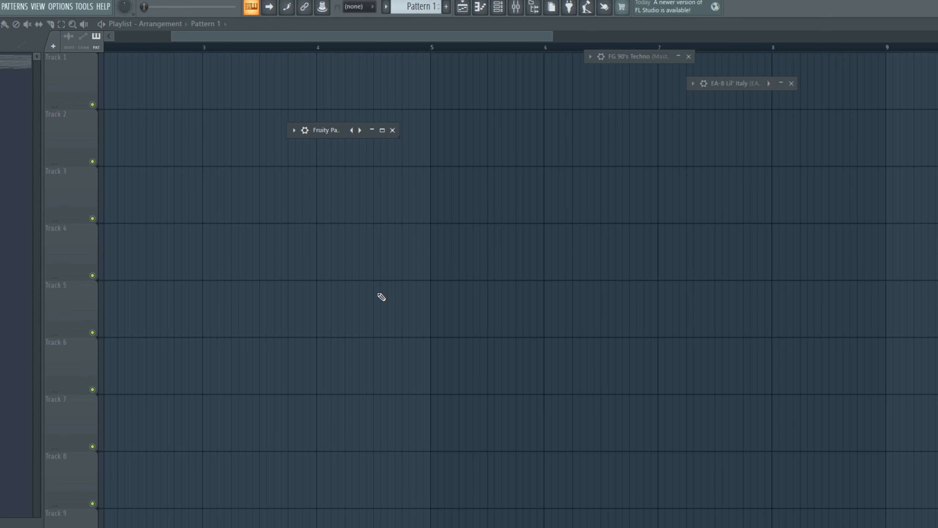
- Clear the floating plugin windows off the playlist, and show the channel rack for Pattern 1
drag(548, 96, 669, 255)
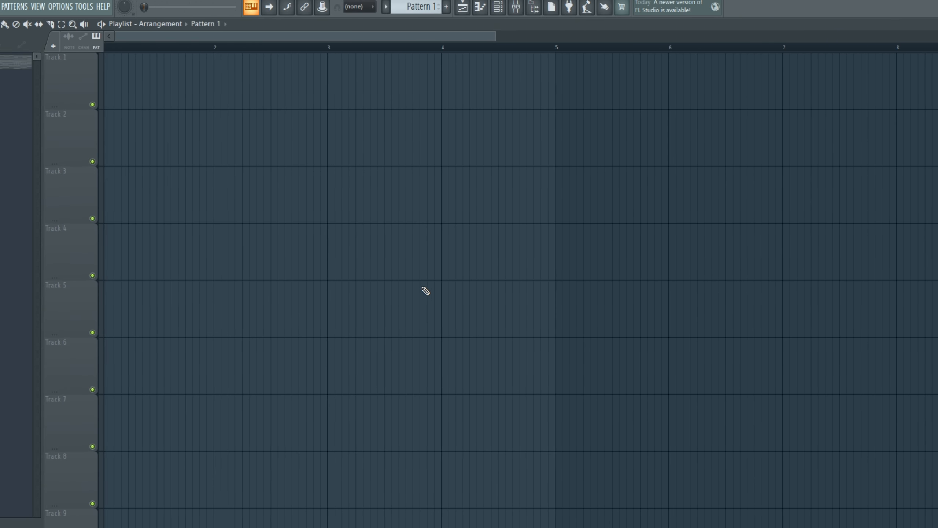
scroll(403, 266, down, 4)
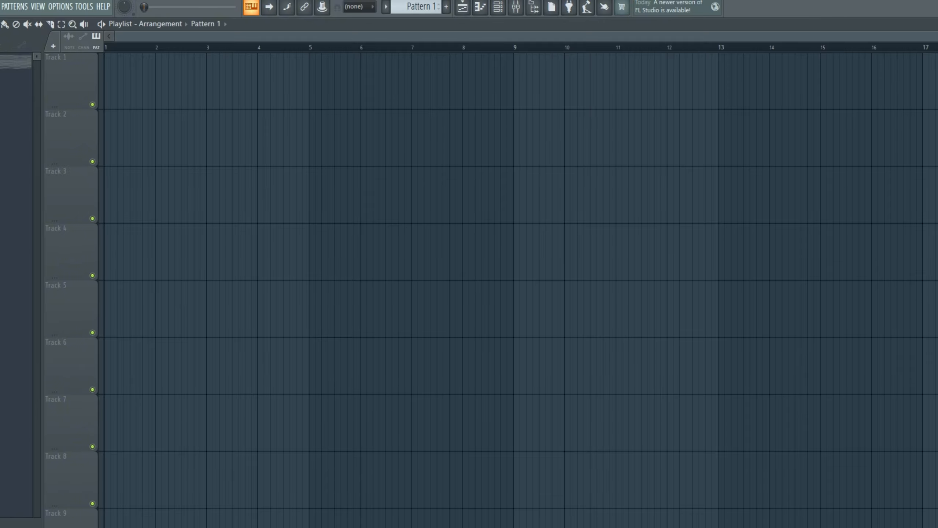
click(497, 6)
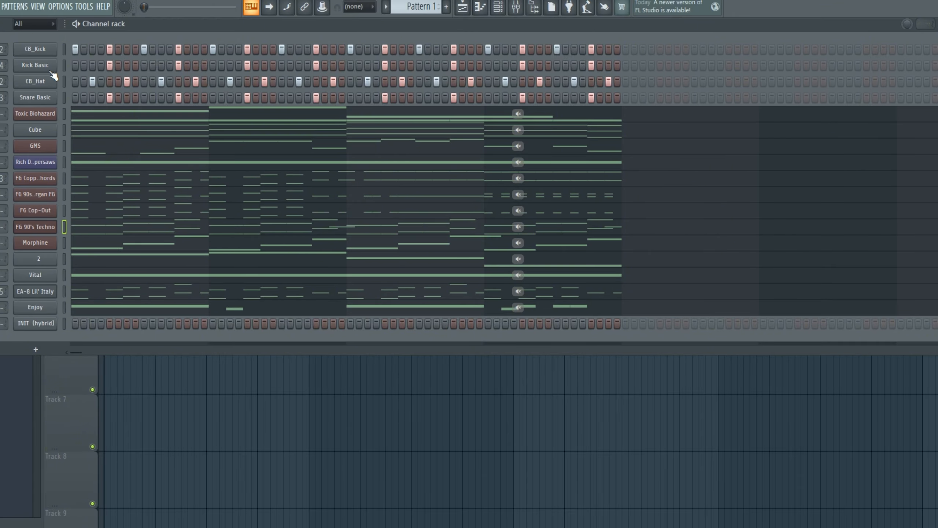
- Play the kick, hat and snare channels of Pattern 1, and stop the playback
key(space)
key(space)
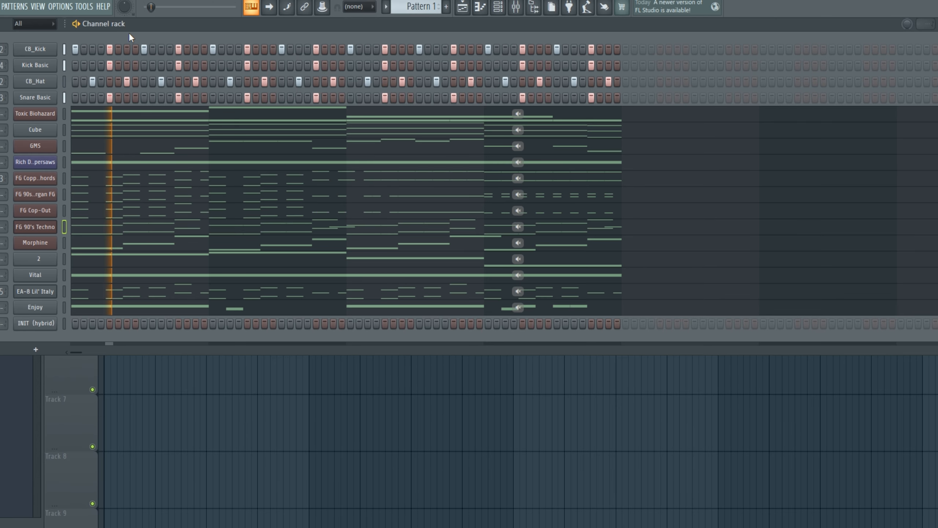
key(space)
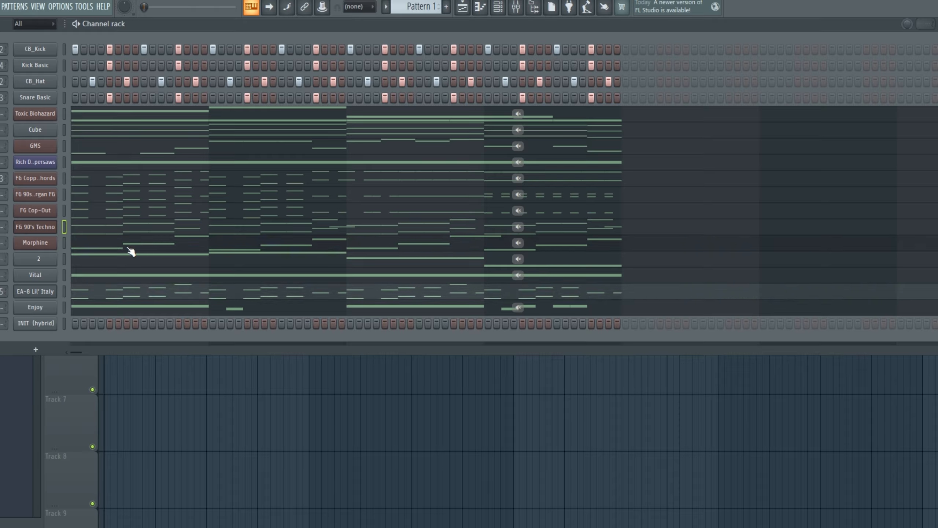
- Audition the FG Copp..hords and FG 90s..rgan FG channels of Pattern 1 one after the other, and stop the playback
key(space)
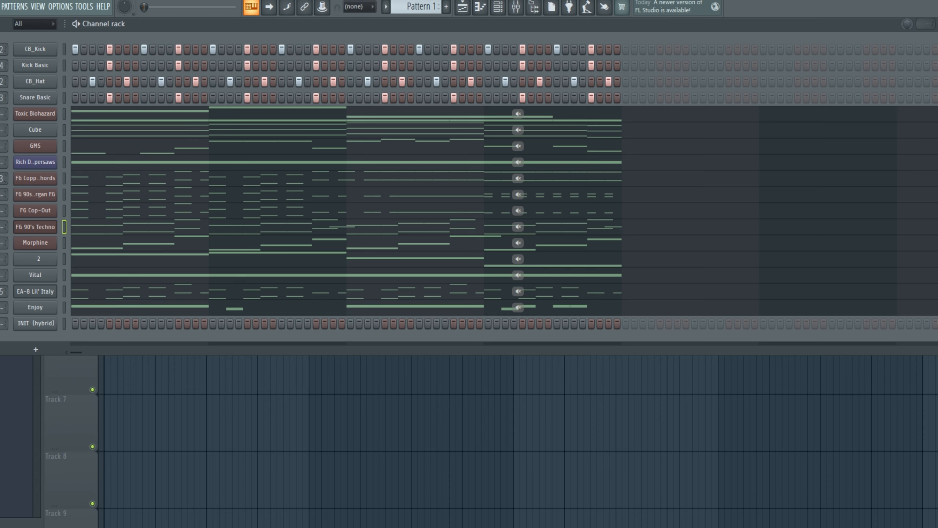
key(space)
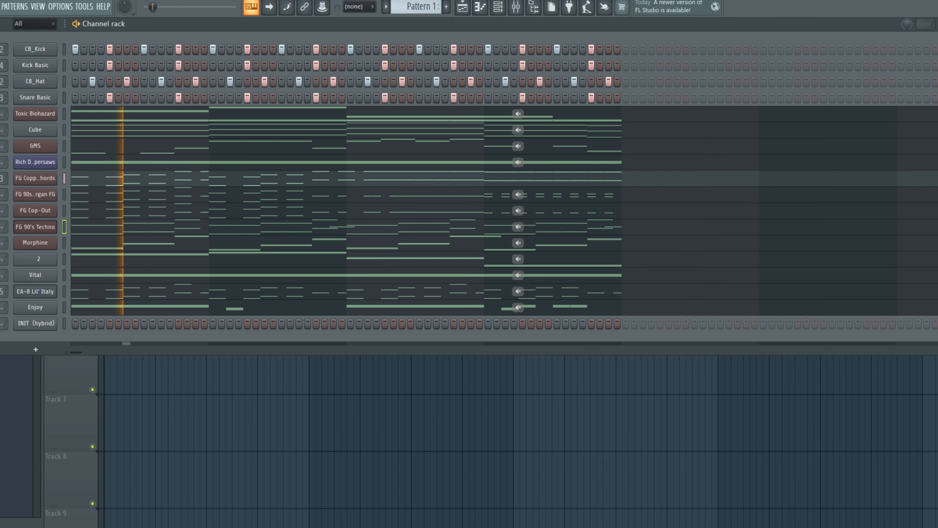
key(space)
key(space)
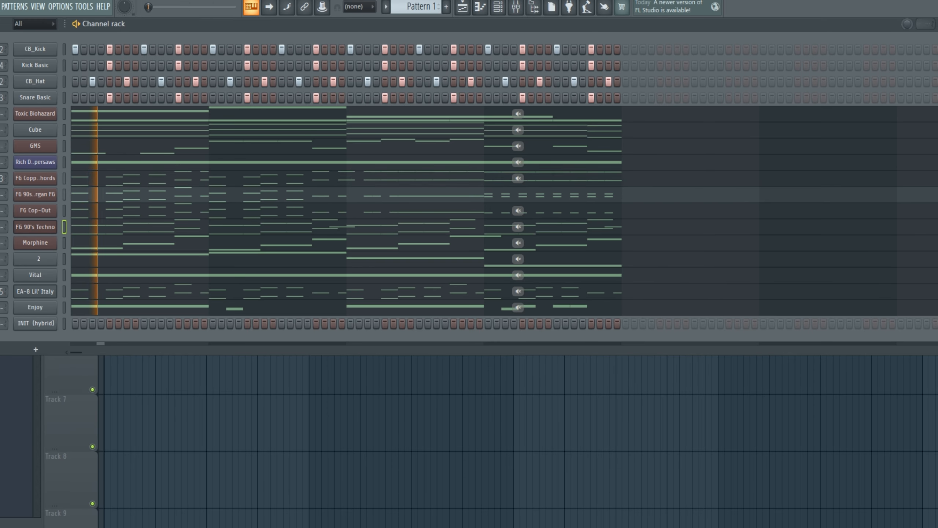
key(space)
key(space)
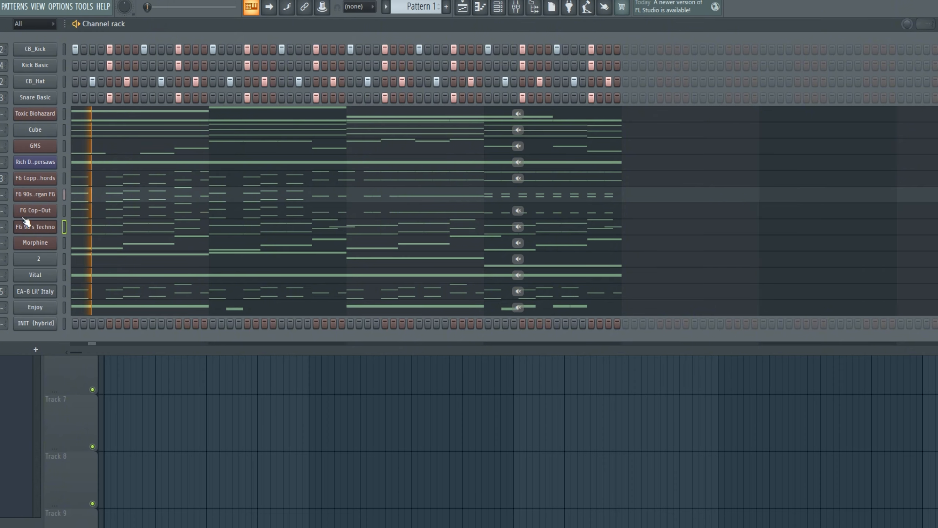
key(space)
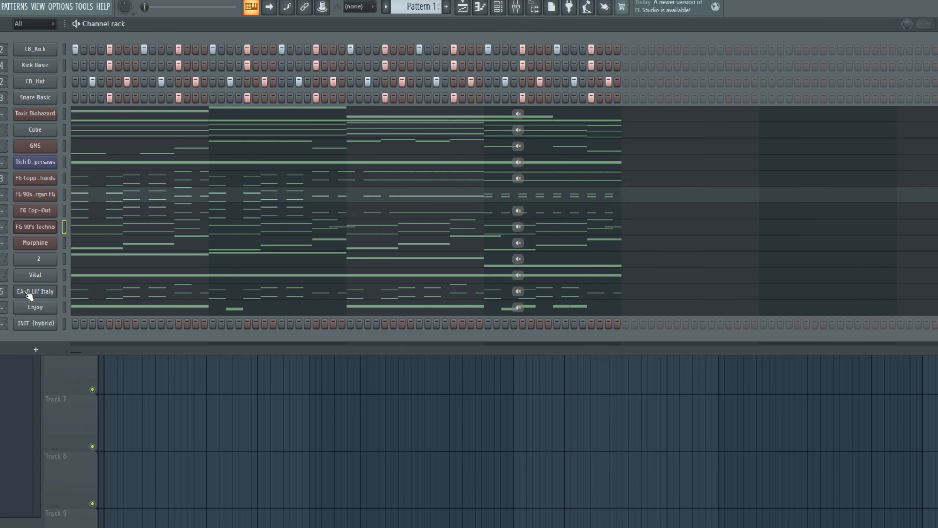
- Inspect the EA-8 Lil' Italy channel's synthesizer, minimize its window, and audition the channel in Pattern 1
click(32, 298)
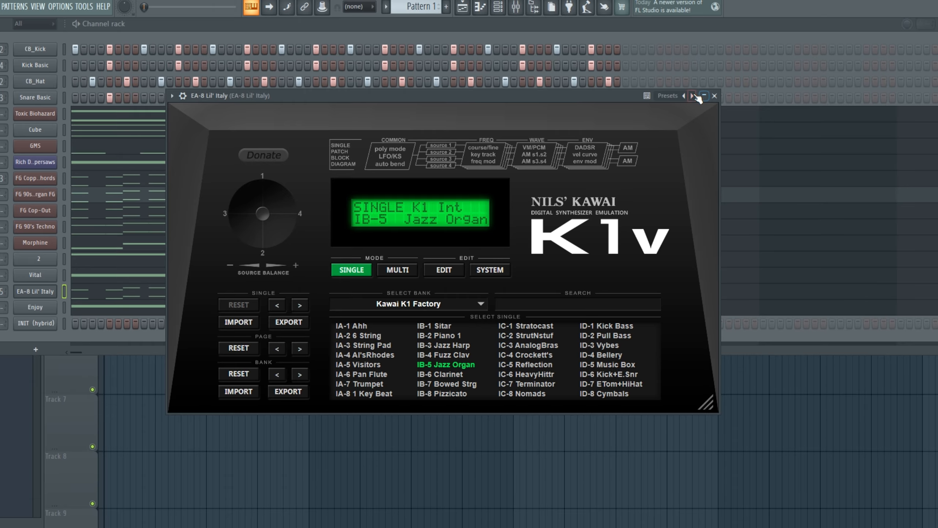
click(704, 96)
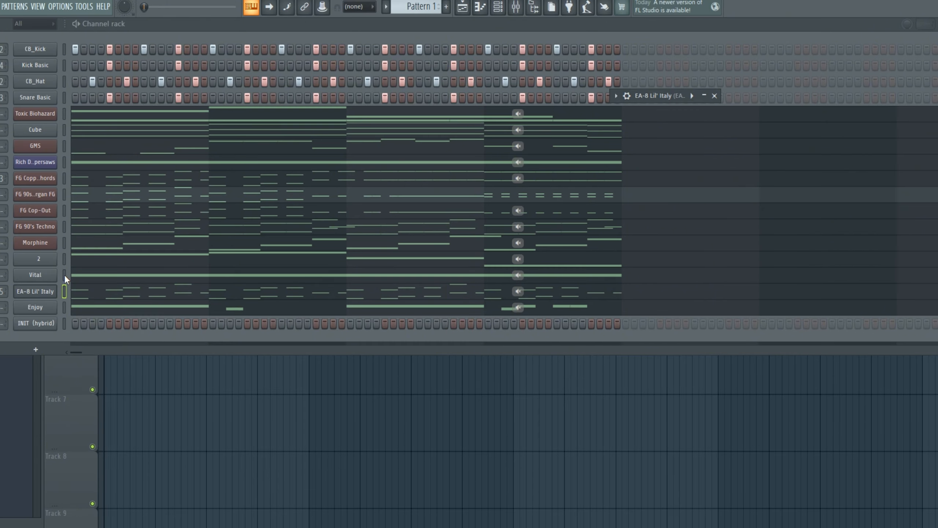
key(space)
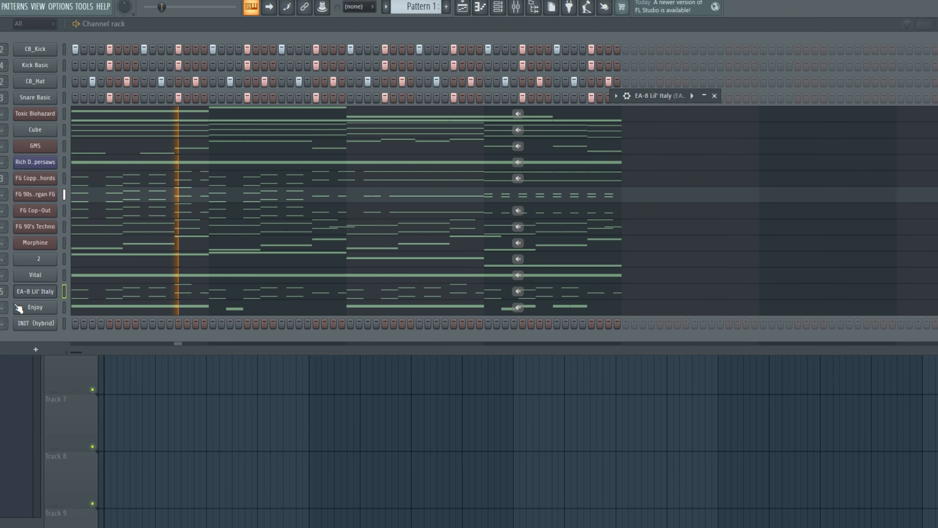
click(33, 292)
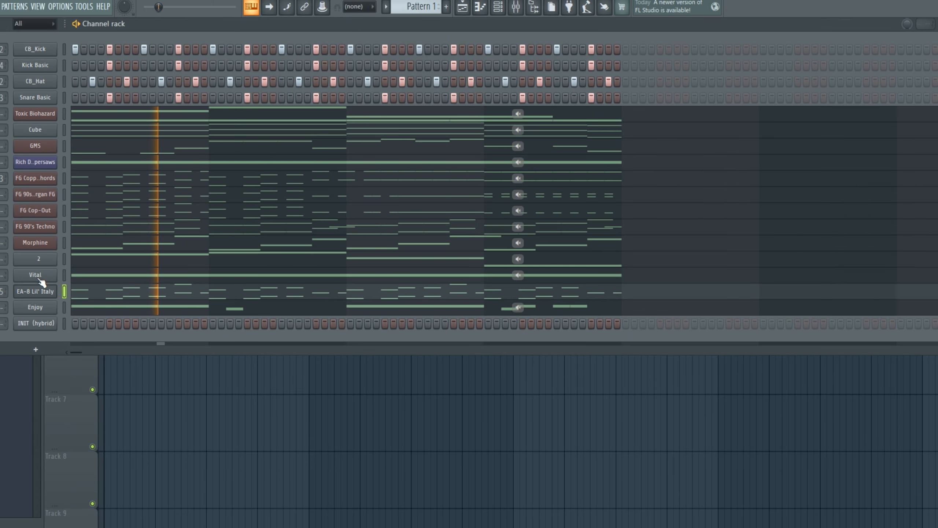
- Audition the Enjoy channel with EA-8 Lil' Italy muted, mute Enjoy again, and stop the playback
click(1, 308)
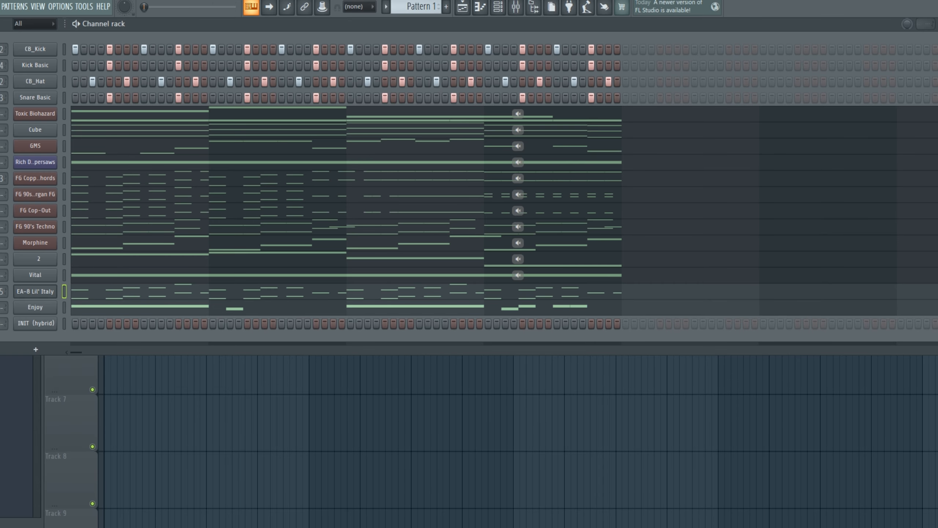
click(1, 291)
key(space)
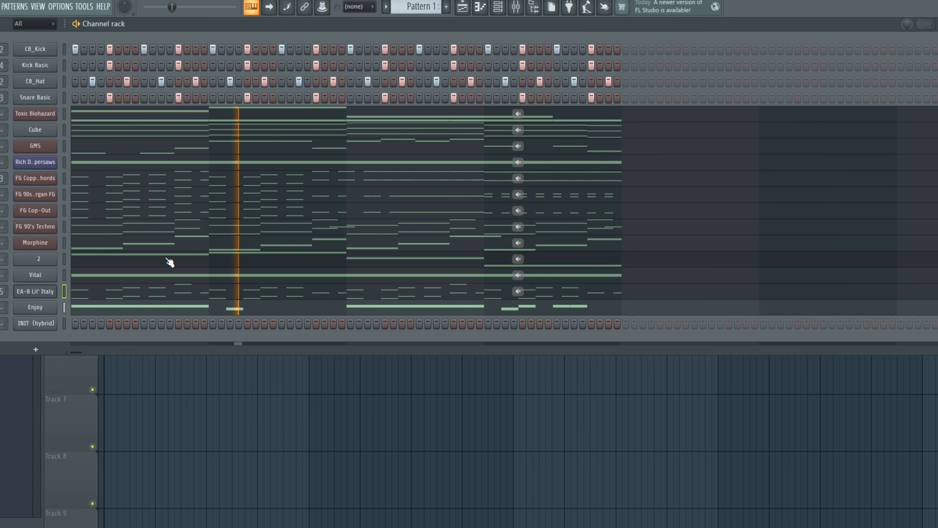
click(1, 307)
key(space)
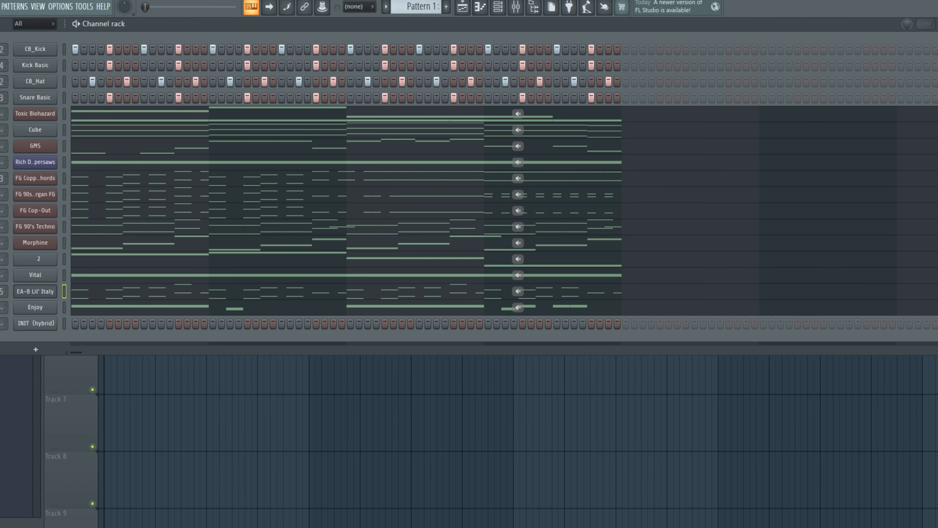
- Load a different recent project in place of the Pattern 1 sketch
click(1, 7)
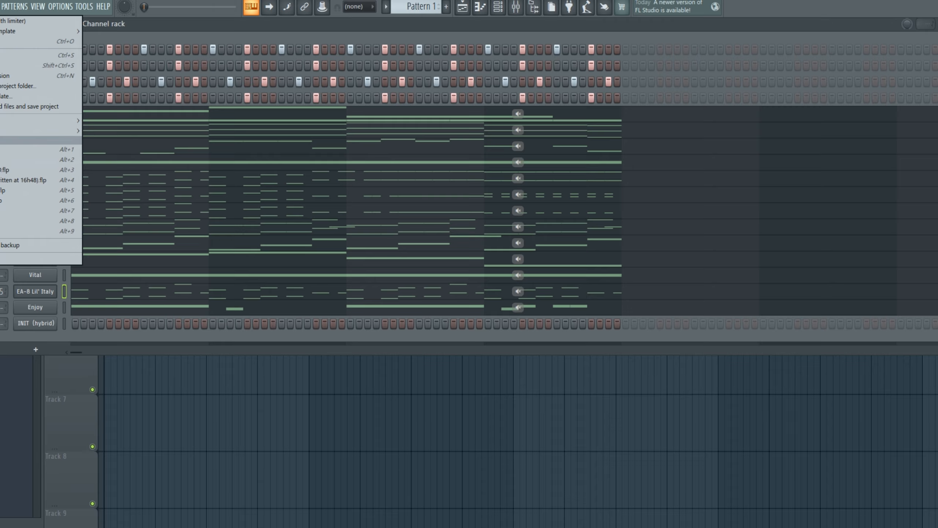
click(28, 167)
click(450, 289)
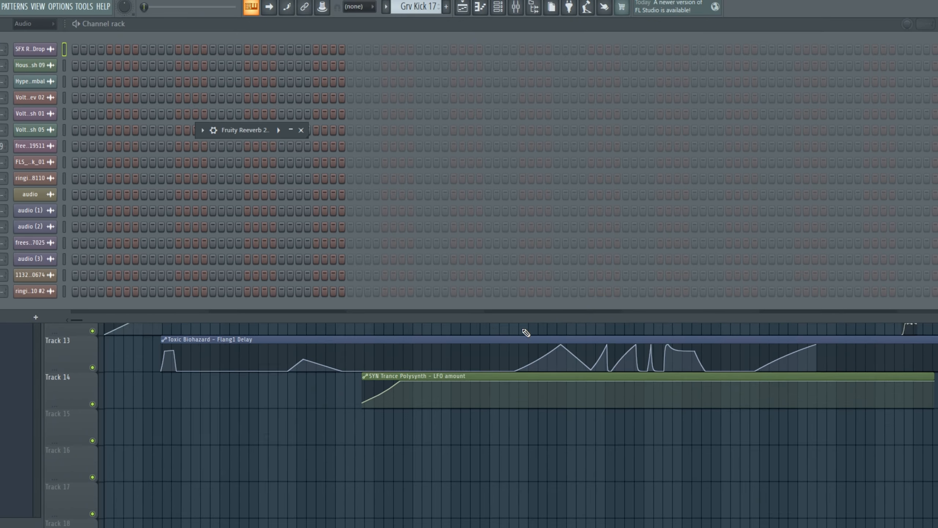
- Clear the channel rack and the Fruity Reeverb 2 window off the playlist, with the playback stopped
key(F6)
key(F6)
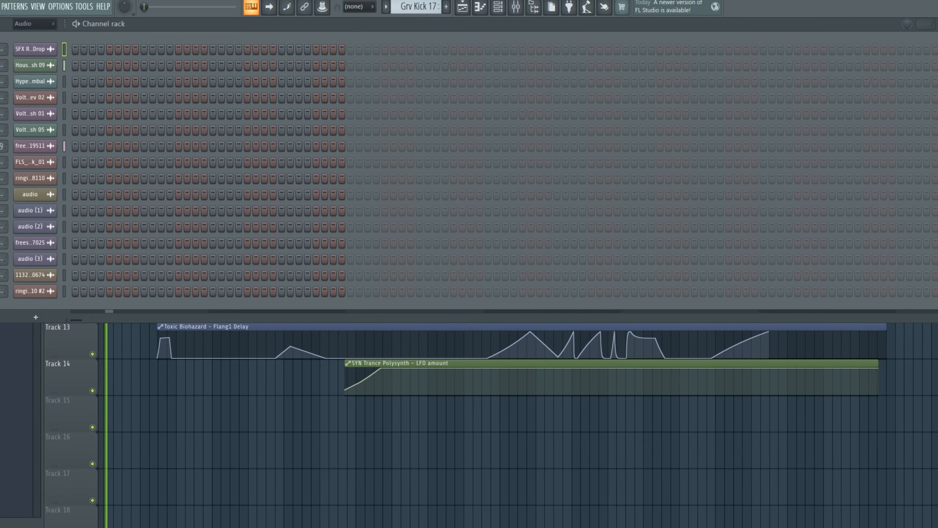
key(space)
scroll(337, 276, down, 2)
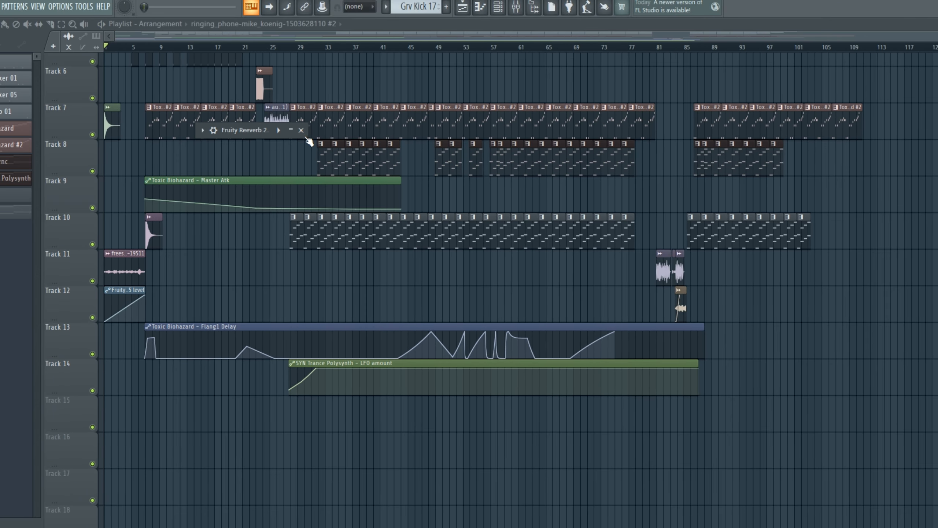
click(303, 132)
- Examine the clips and automation on Tracks 1 to 14 across the playlist arrangement
scroll(323, 243, down, 3)
scroll(324, 242, up, 2)
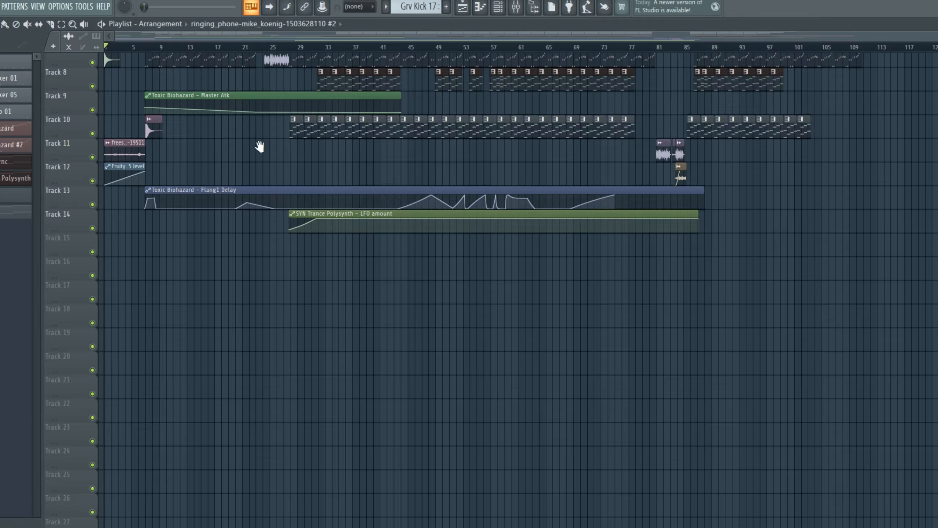
scroll(258, 145, up, 4)
scroll(206, 188, up, 1)
scroll(209, 185, up, 5)
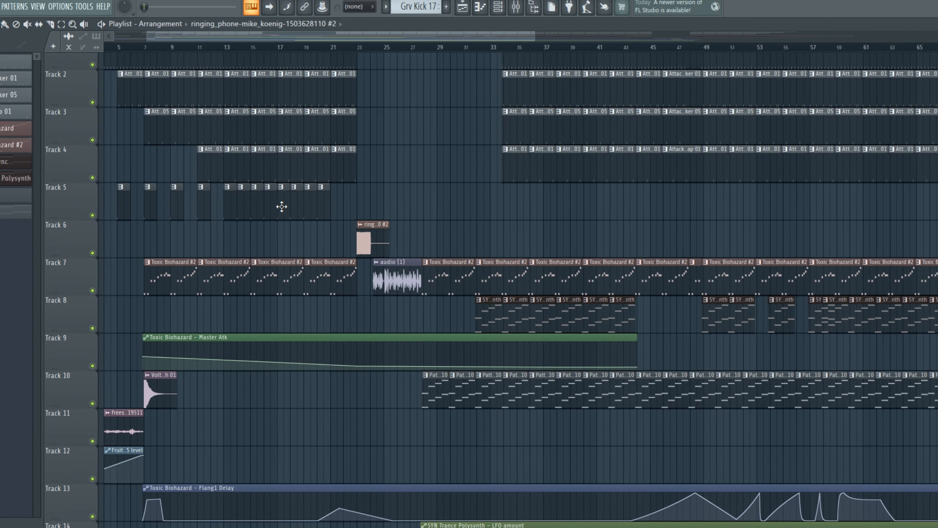
drag(181, 253, 369, 262)
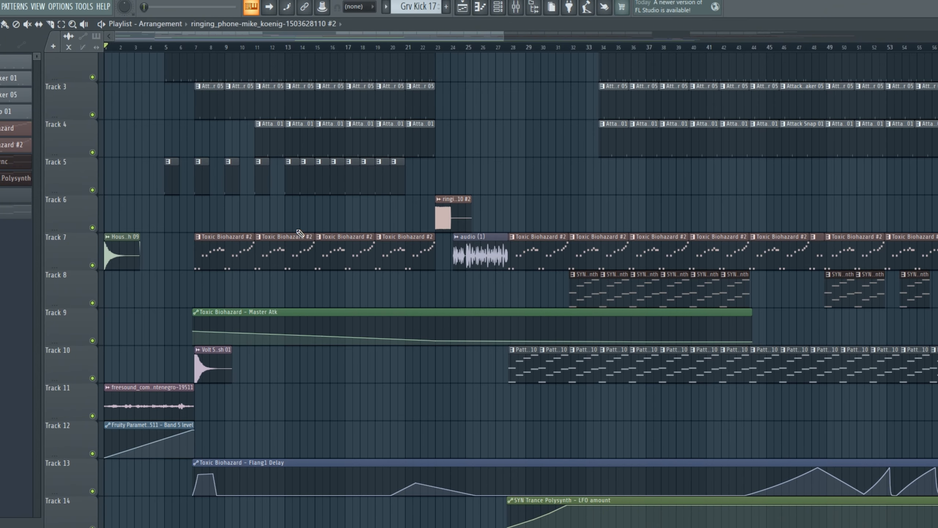
scroll(253, 136, up, 1)
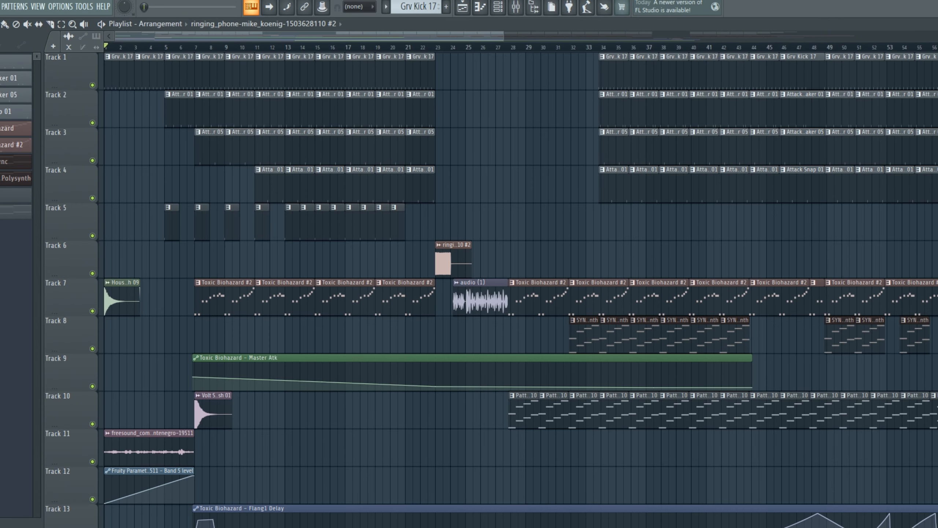
drag(579, 218, 731, 170)
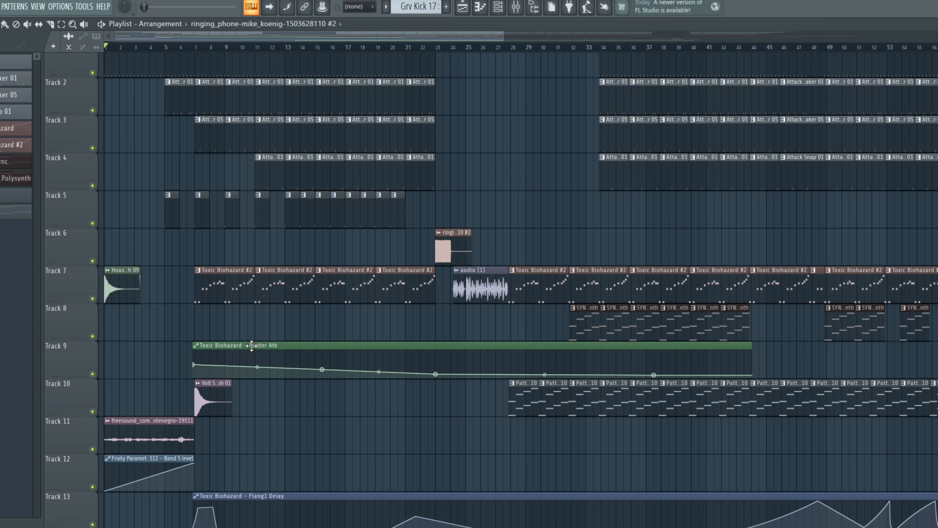
drag(251, 346, 210, 215)
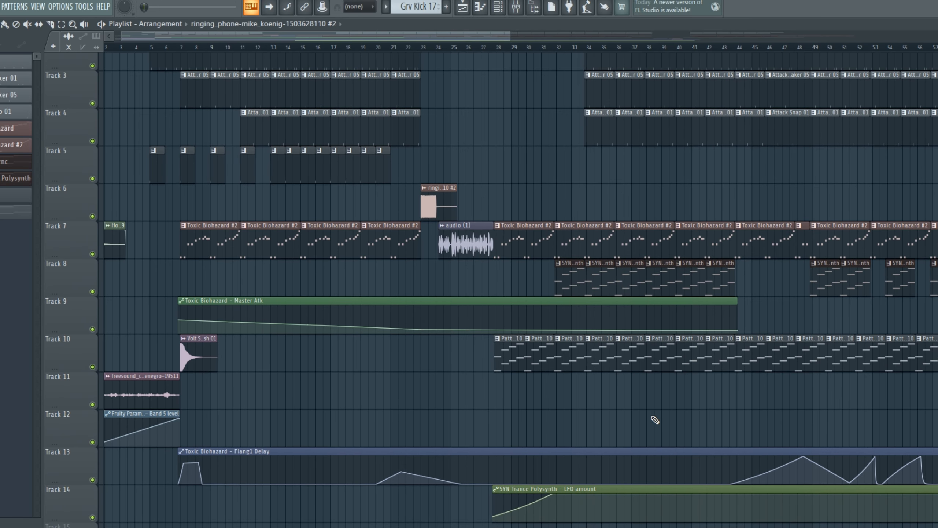
scroll(652, 415, down, 5)
mouse_move(730, 409)
mouse_down()
mouse_move(847, 422)
mouse_move(850, 409)
mouse_up()
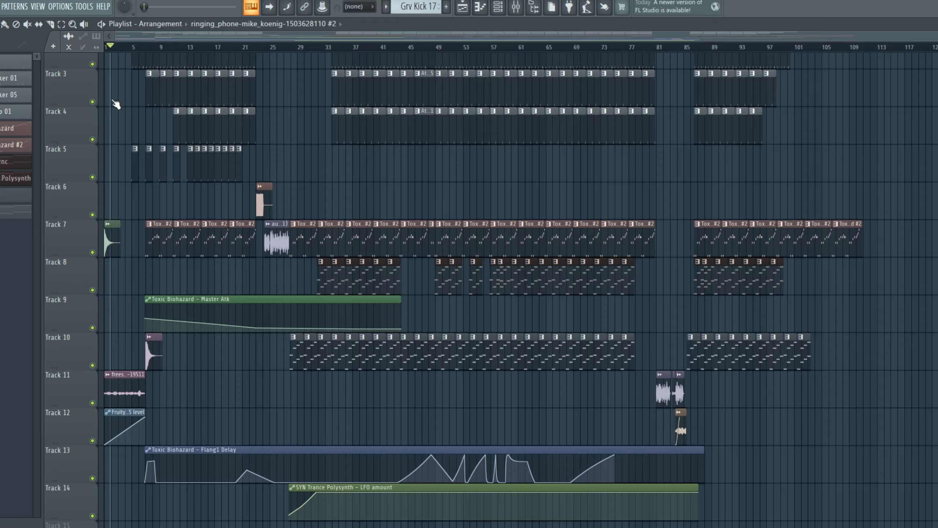
- Inspect the opening section of the arrangement, from the first clips to the ringing phone and audio (1) clips
mouse_move(112, 100)
mouse_down()
mouse_move(152, 130)
mouse_move(138, 132)
mouse_up()
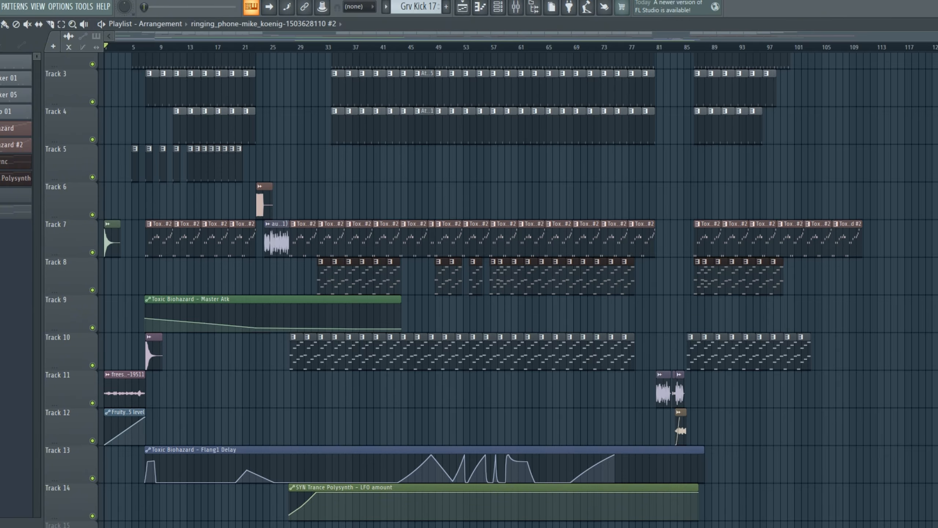
scroll(692, 235, up, 3)
drag(615, 350, 914, 297)
scroll(765, 319, up, 3)
drag(207, 245, 654, 318)
drag(377, 218, 480, 258)
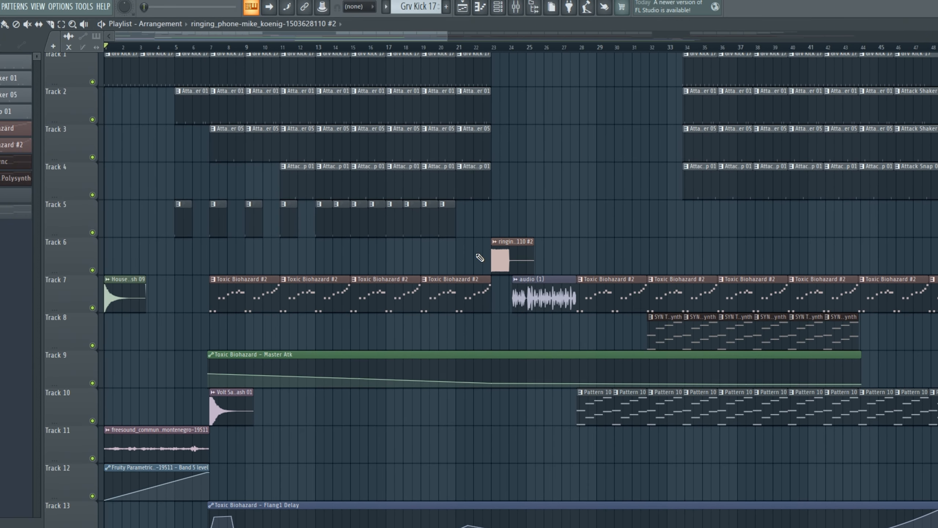
scroll(489, 240, down, 2)
scroll(488, 239, down, 5)
scroll(506, 239, up, 1)
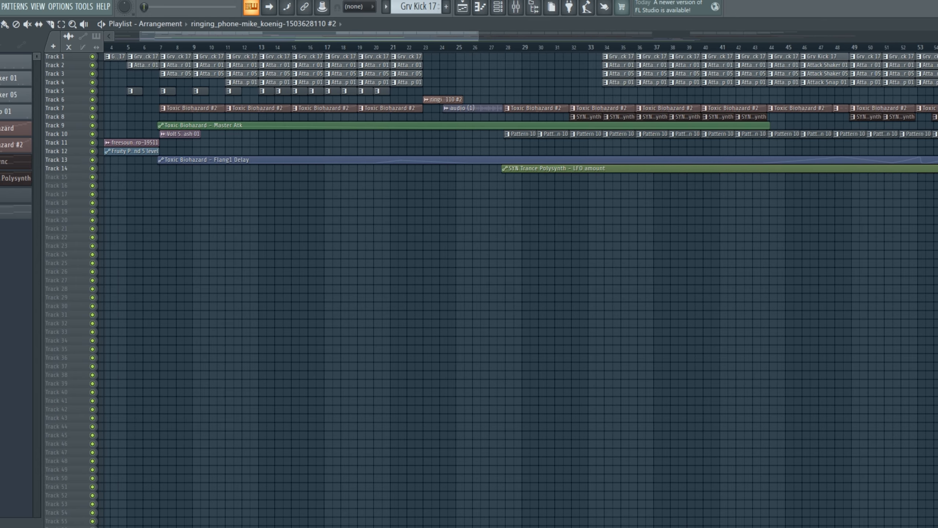
scroll(517, 236, up, 3)
- Play the arrangement from the start and follow the intro clips and automation on Tracks 7 to 14
drag(608, 216, 494, 288)
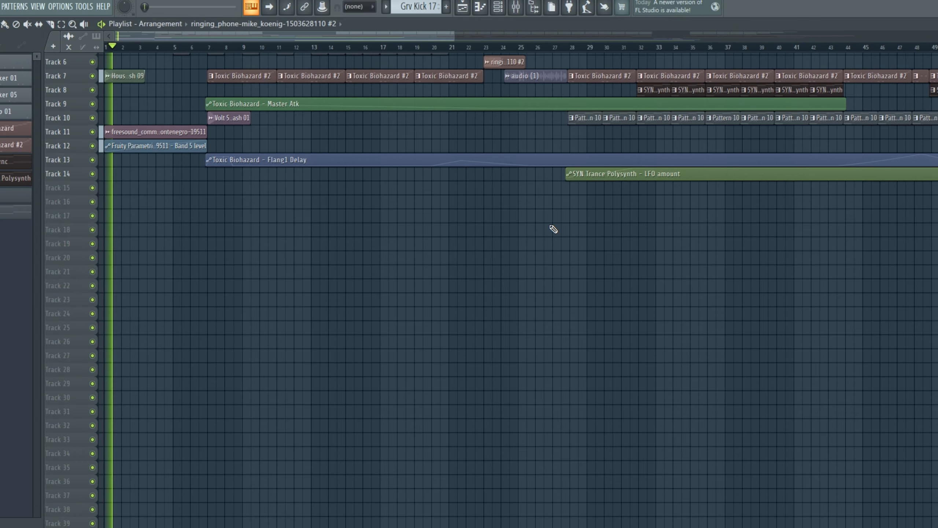
scroll(424, 309, up, 5)
drag(419, 288, 551, 485)
drag(518, 111, 557, 336)
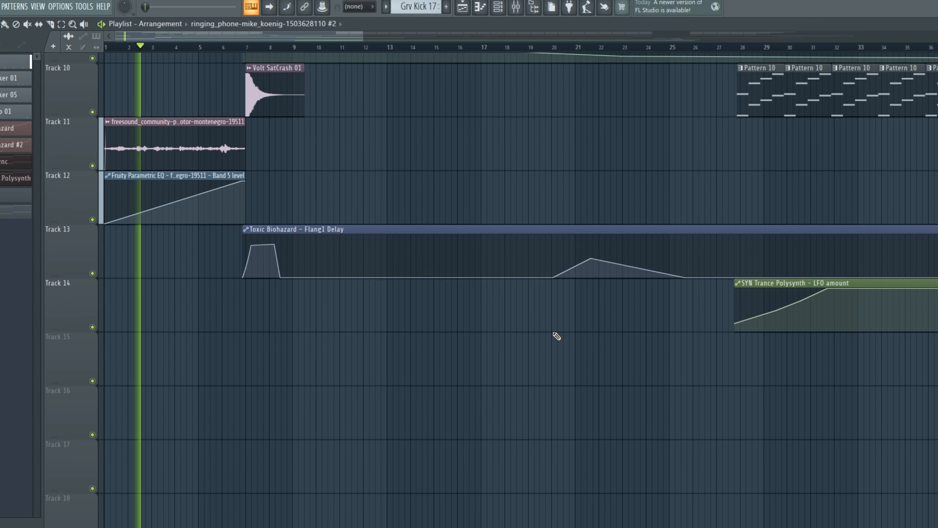
drag(491, 170, 480, 253)
scroll(479, 252, down, 6)
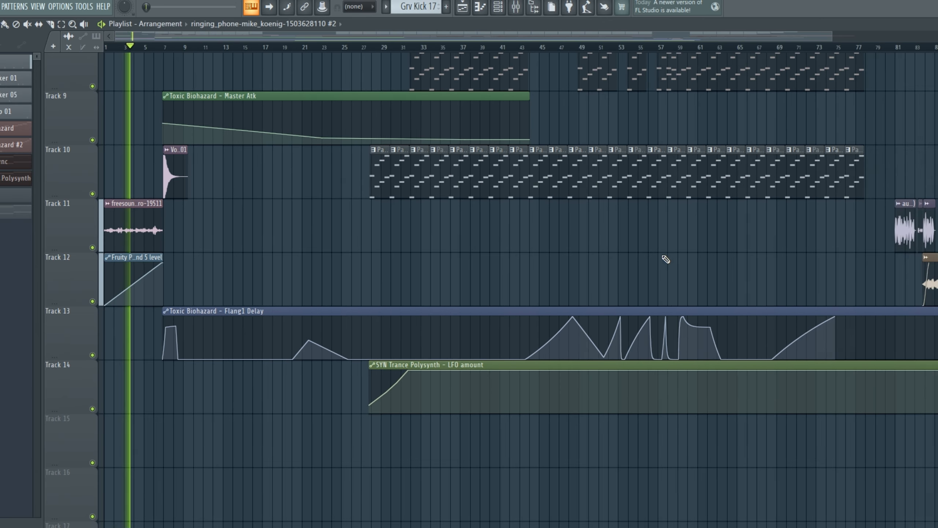
scroll(696, 249, down, 6)
scroll(421, 230, up, 3)
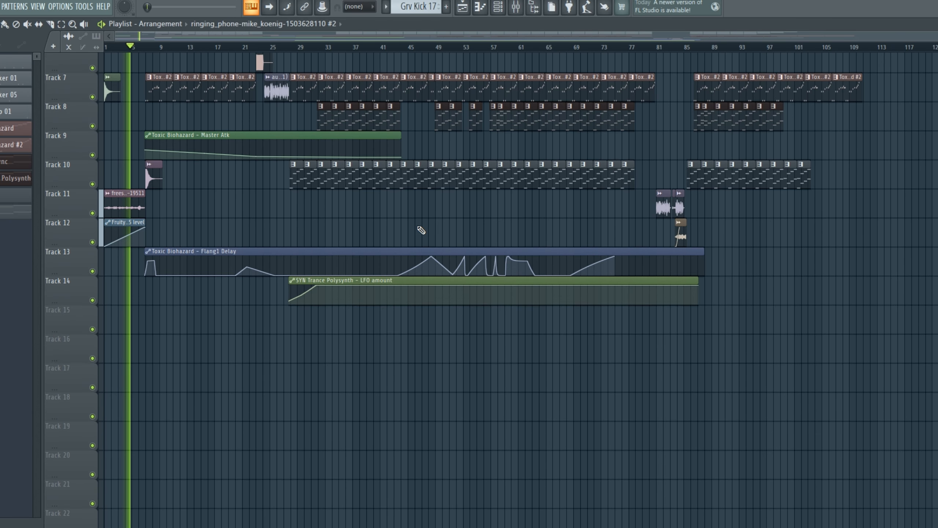
- Follow the playback through the section with the shaker, snap and Toxic Biohazard #2 patterns on Tracks 2 to 7
scroll(421, 224, up, 2)
drag(477, 232, 628, 276)
drag(377, 223, 628, 273)
drag(589, 244, 665, 285)
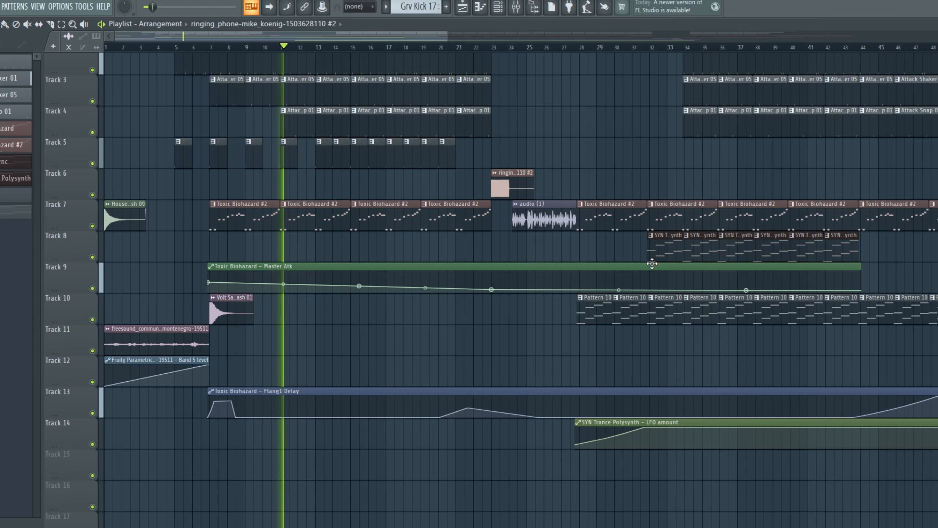
scroll(529, 166, down, 8)
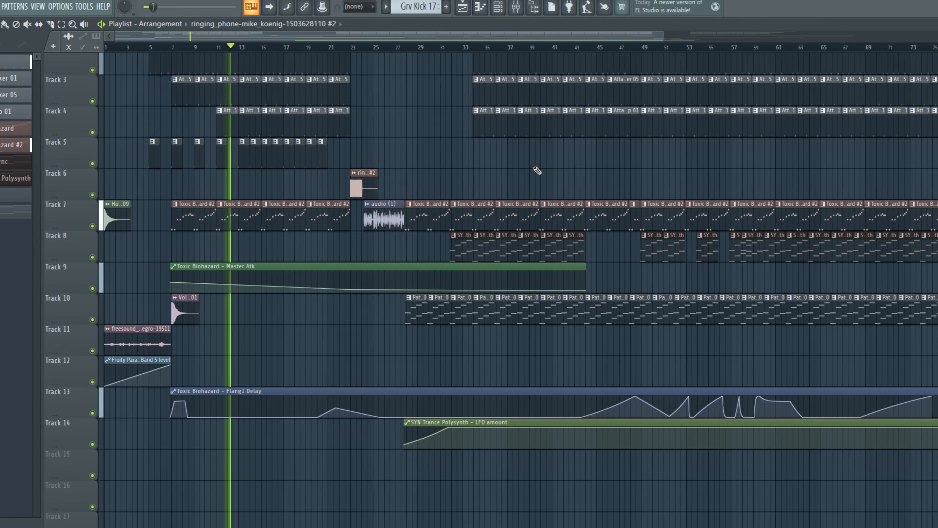
scroll(269, 199, up, 6)
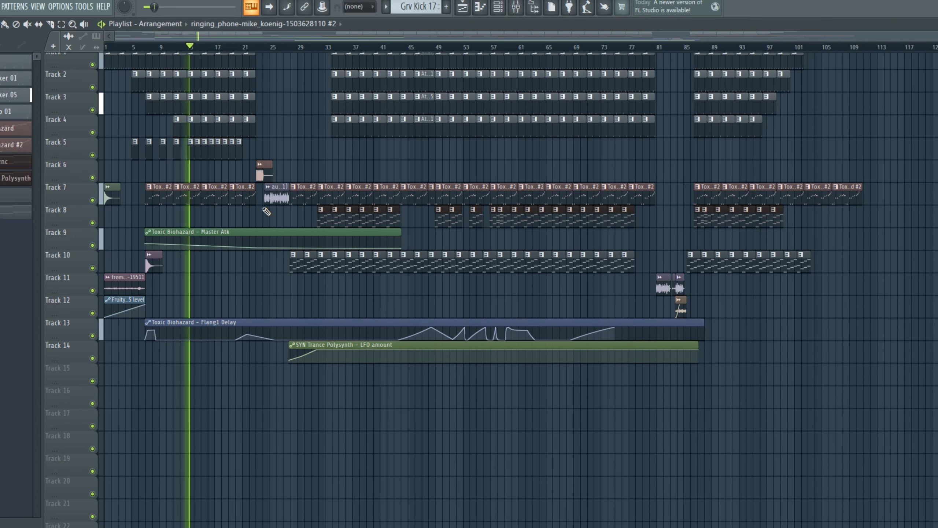
scroll(554, 221, up, 5)
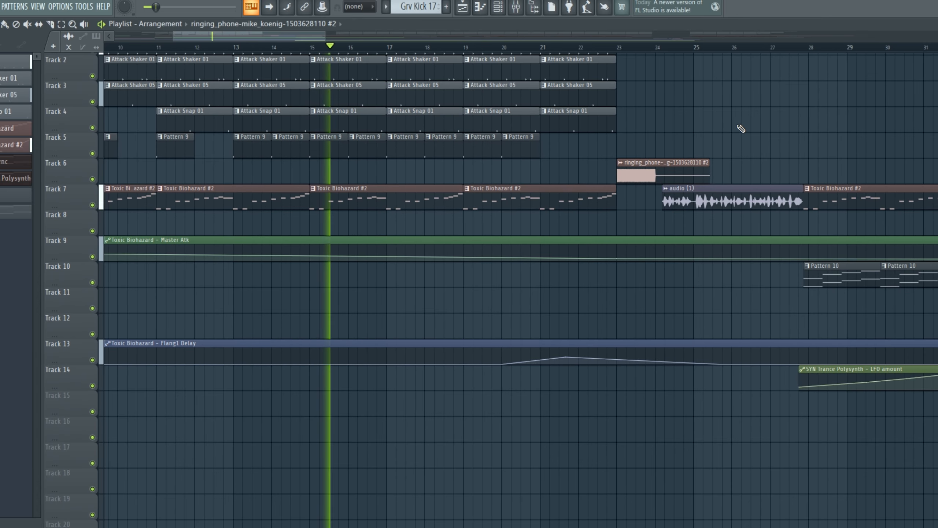
- Listen through the break with the ringing phone and audio (1) clips and on into the Pattern 10 entry
drag(771, 144, 612, 139)
scroll(612, 139, down, 5)
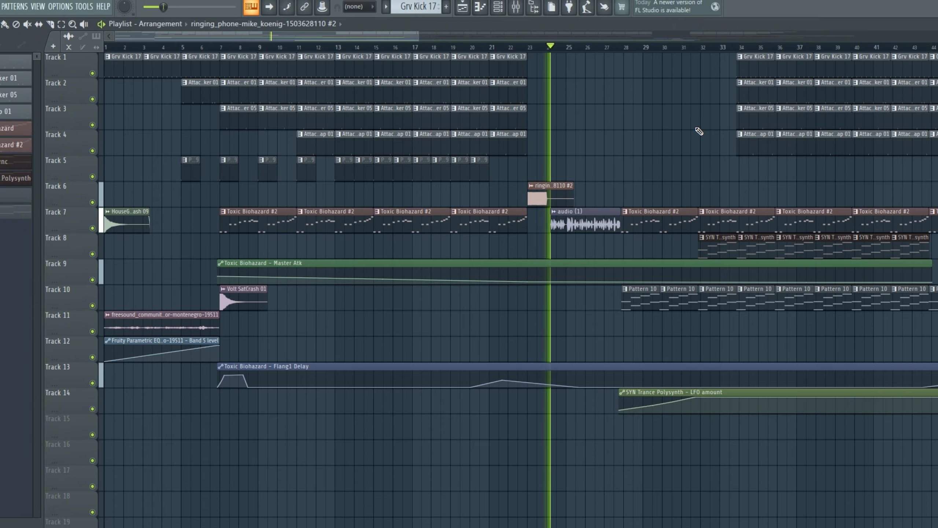
drag(672, 125, 542, 145)
scroll(528, 203, up, 3)
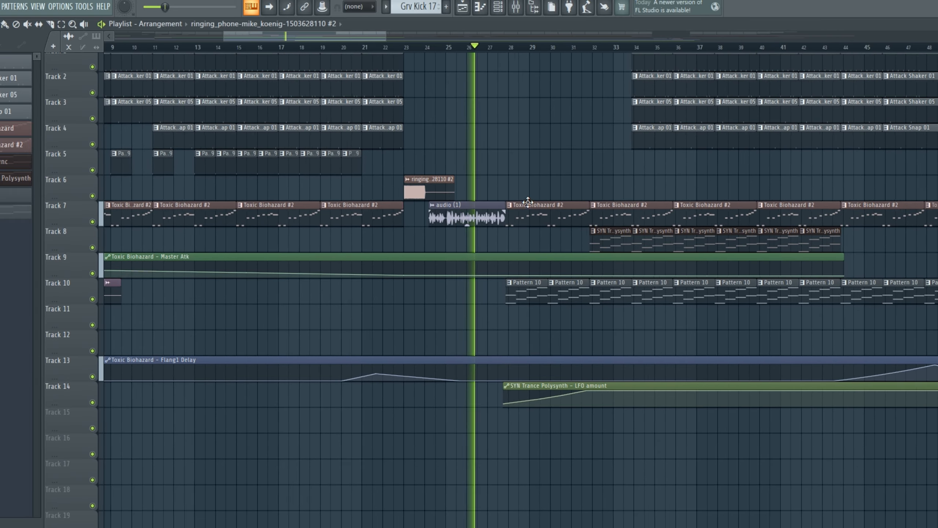
scroll(528, 202, up, 3)
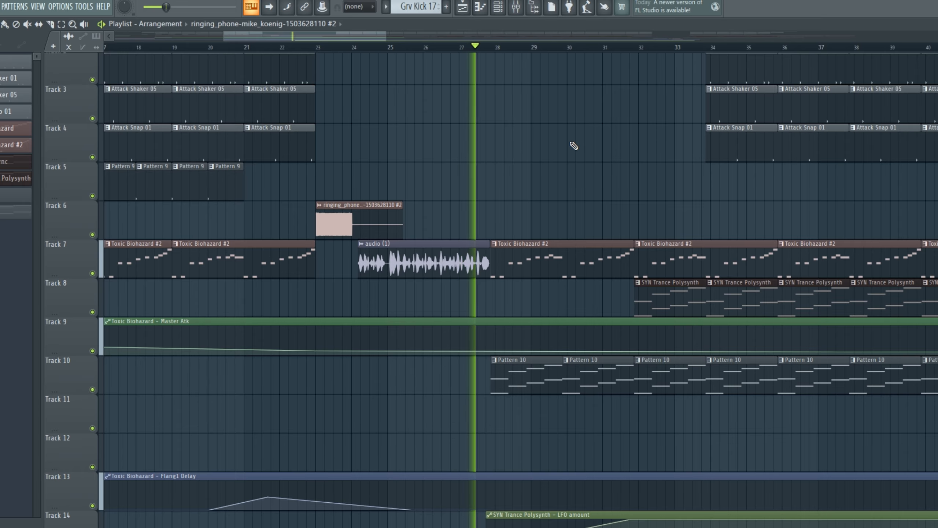
drag(573, 146, 517, 172)
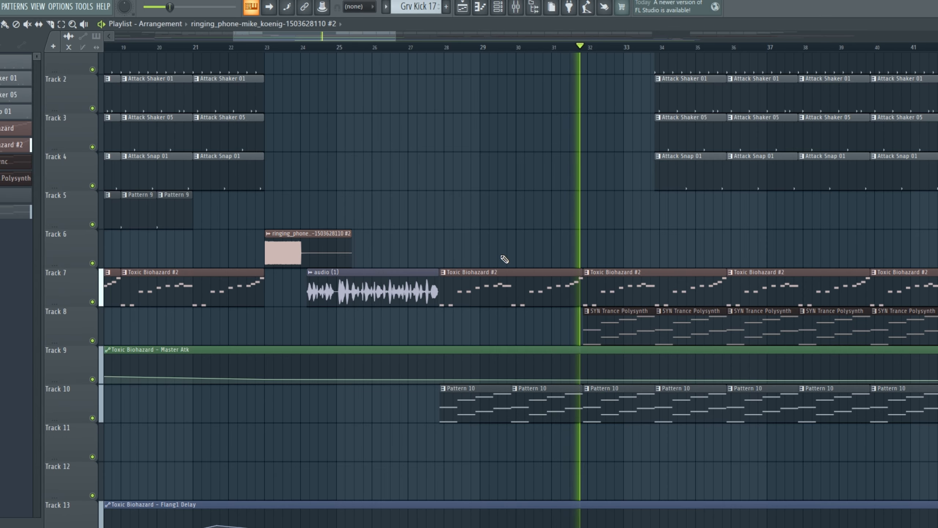
- Listen to the section where SYN Trance Polysynth joins and the kick, shaker and snap patterns return
drag(518, 223, 416, 226)
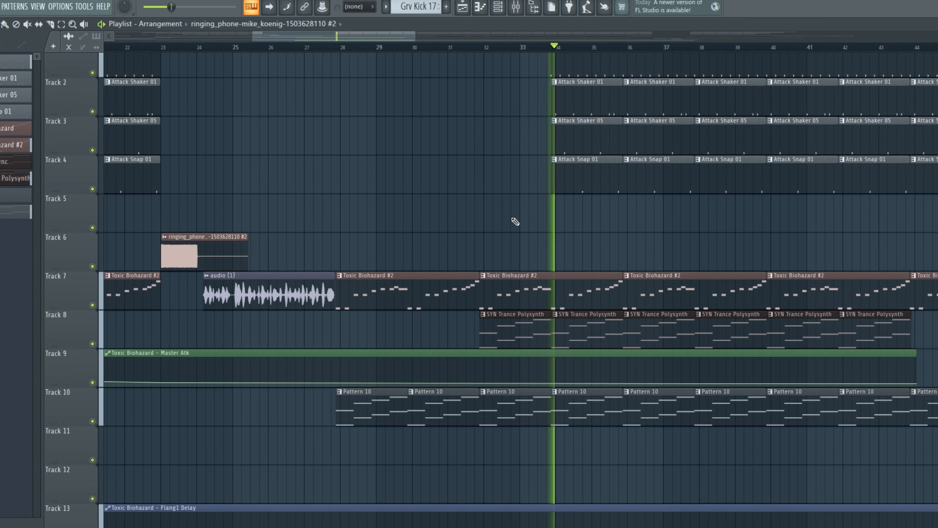
drag(447, 218, 268, 231)
scroll(520, 256, down, 6)
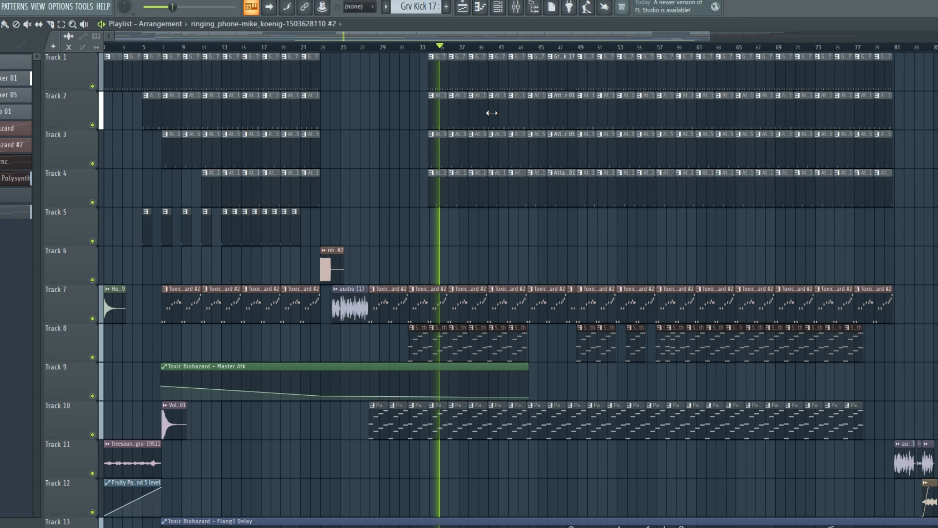
scroll(509, 216, down, 2)
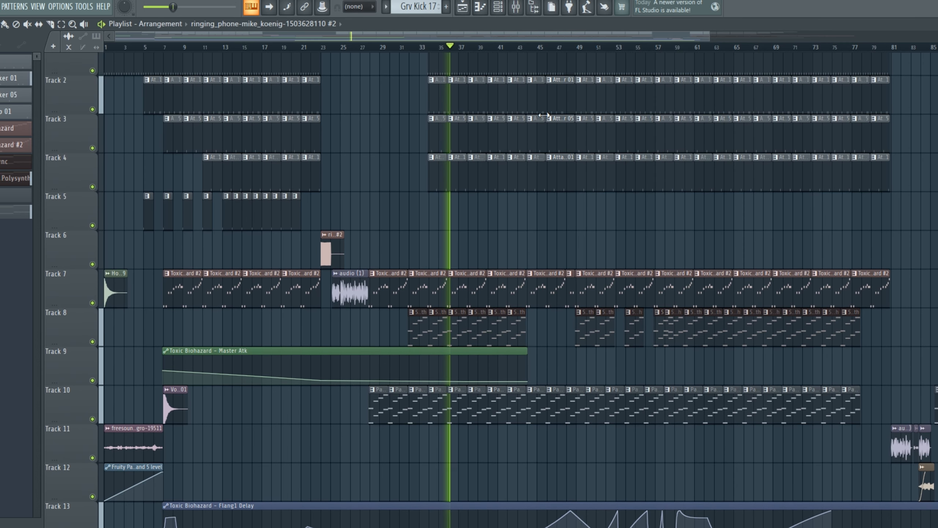
scroll(544, 116, up, 2)
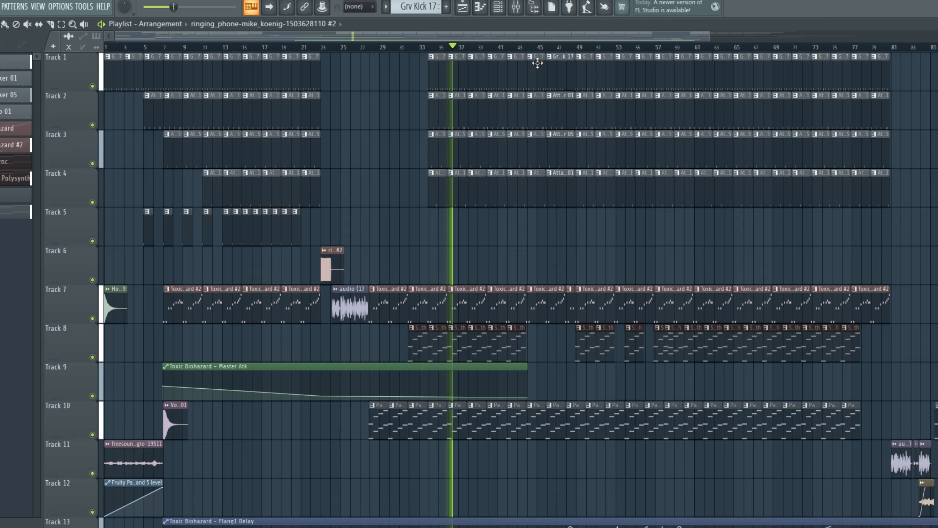
- Move the song position to bar 69 of the arrangement and stop the playback
click(699, 56)
click(775, 47)
key(space)
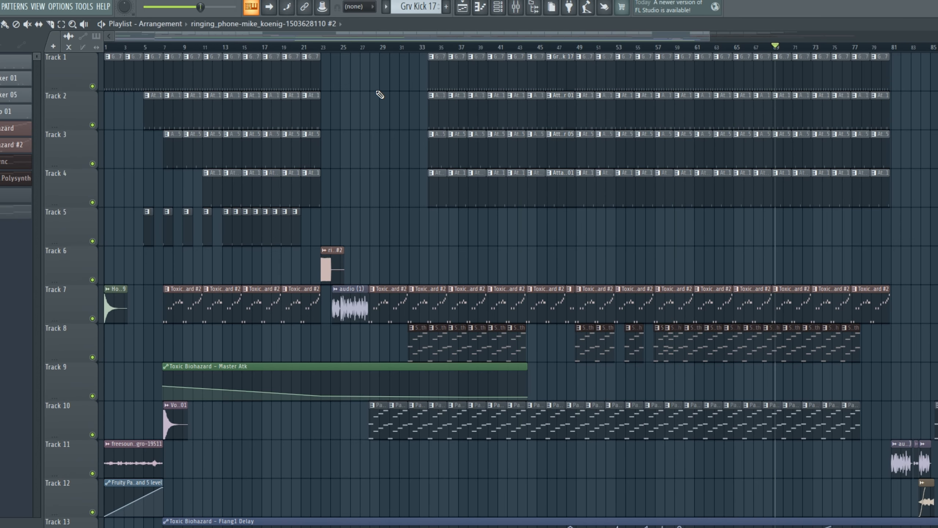
- Review the clips around the audio (1) break and the whole arrangement with the playback stopped
scroll(381, 239, up, 3)
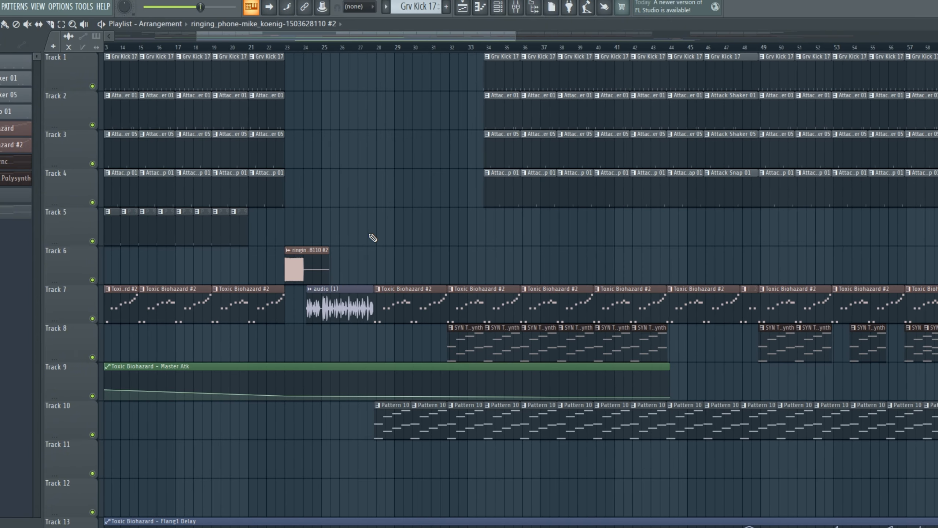
drag(330, 169, 601, 165)
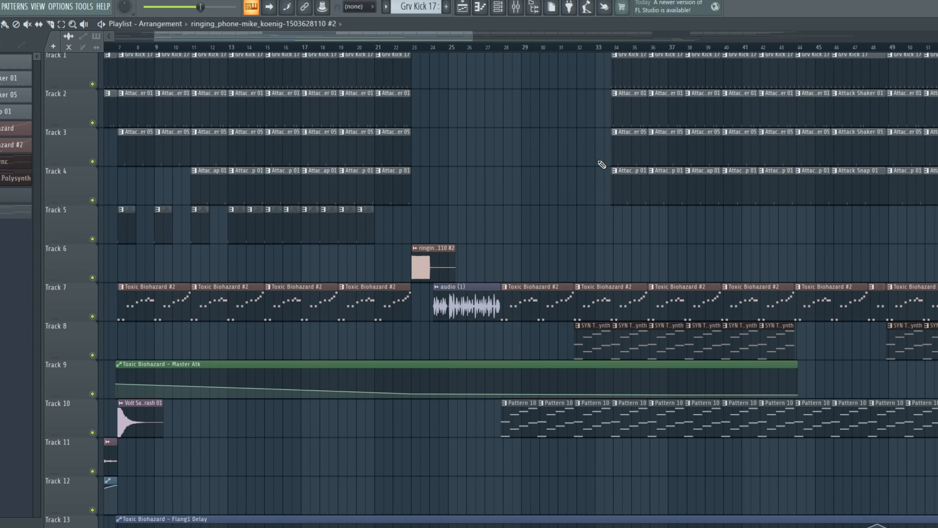
scroll(557, 174, up, 3)
mouse_move(497, 207)
mouse_down()
mouse_move(483, 211)
mouse_move(509, 218)
mouse_up()
scroll(453, 272, up, 2)
scroll(536, 239, down, 6)
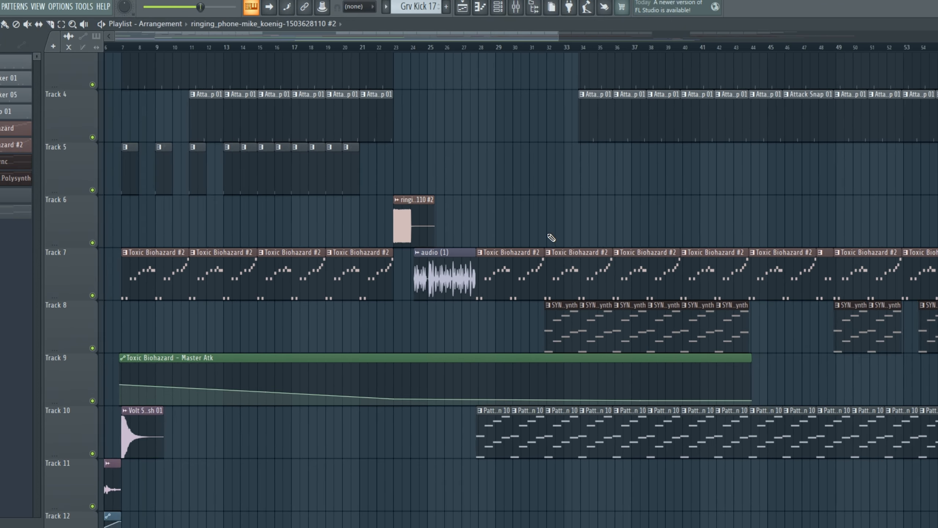
scroll(599, 213, down, 2)
- Open the fifth recent project in place of the Toxic Biohazard arrangement
click(0, 6)
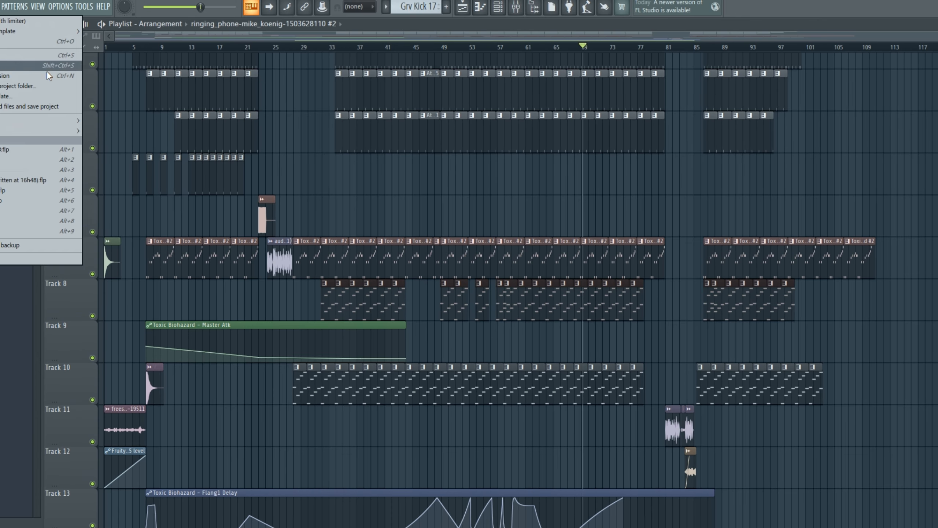
mouse_move(59, 130)
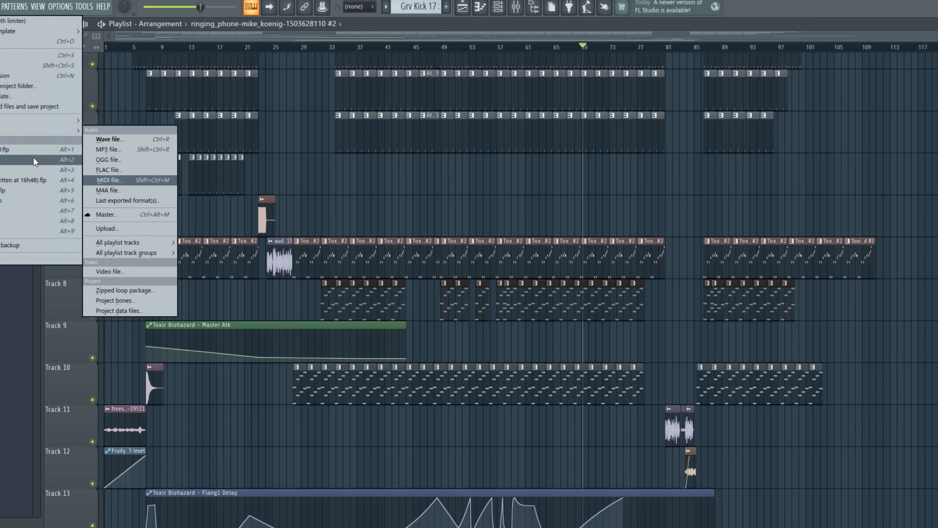
click(50, 190)
click(481, 286)
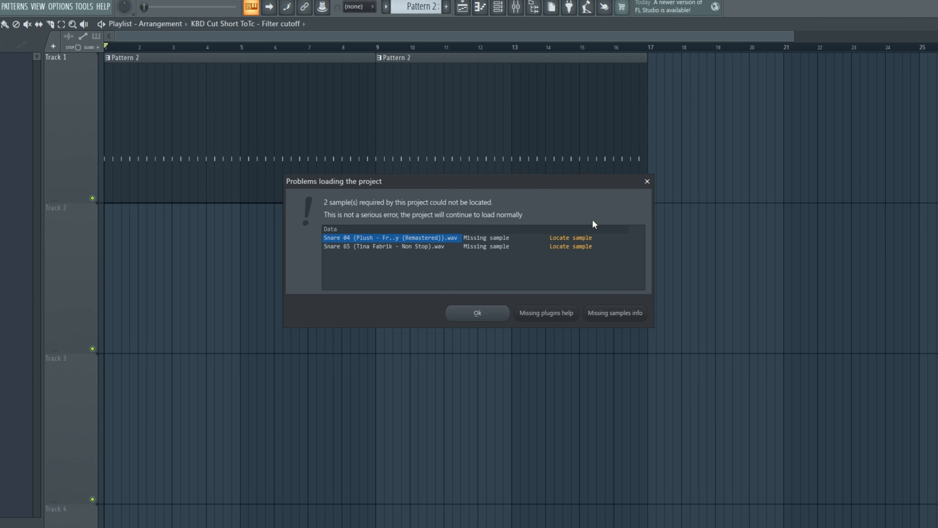
- Dismiss the missing-samples report and play the opening of the two Pattern 2 clips in short bursts
click(651, 184)
key(space)
scroll(388, 308, down, 2)
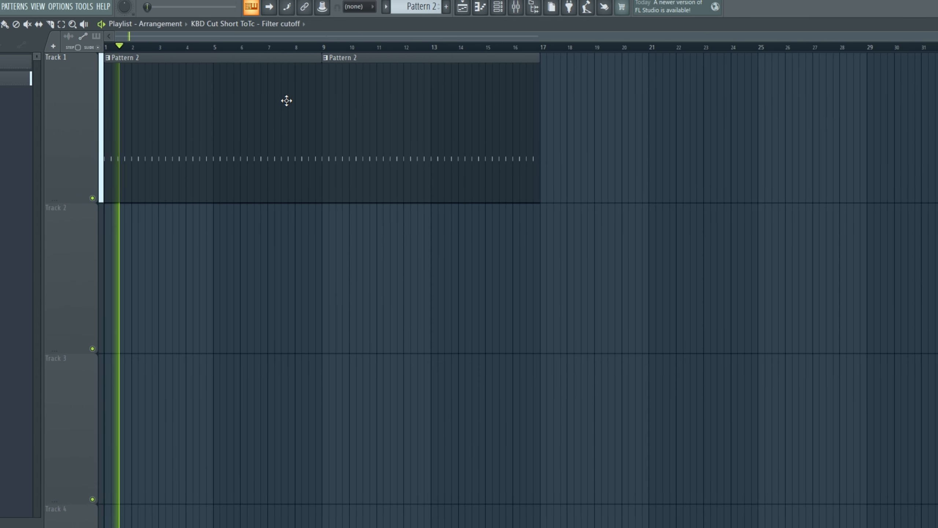
key(space)
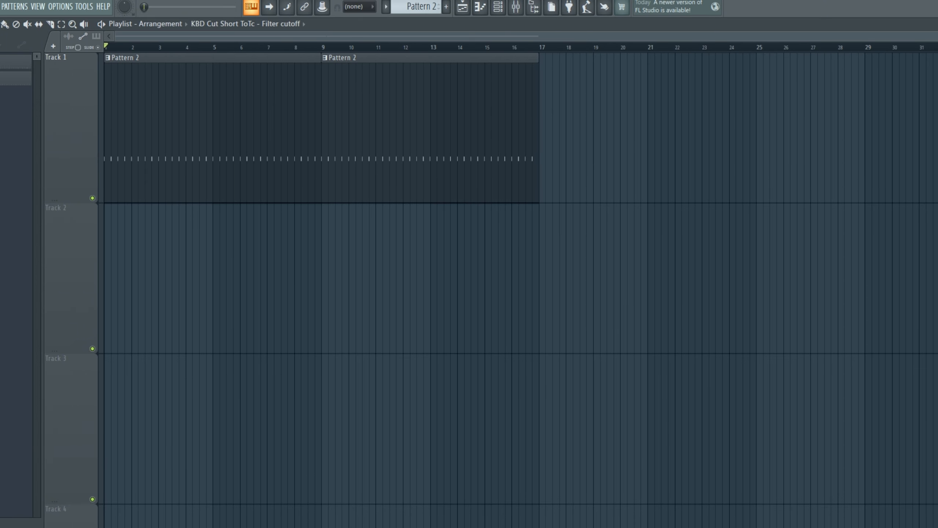
key(space)
key(space)
- Open the ninth recent project in place of BASSSSSSS.flp, discarding its changes
click(0, 7)
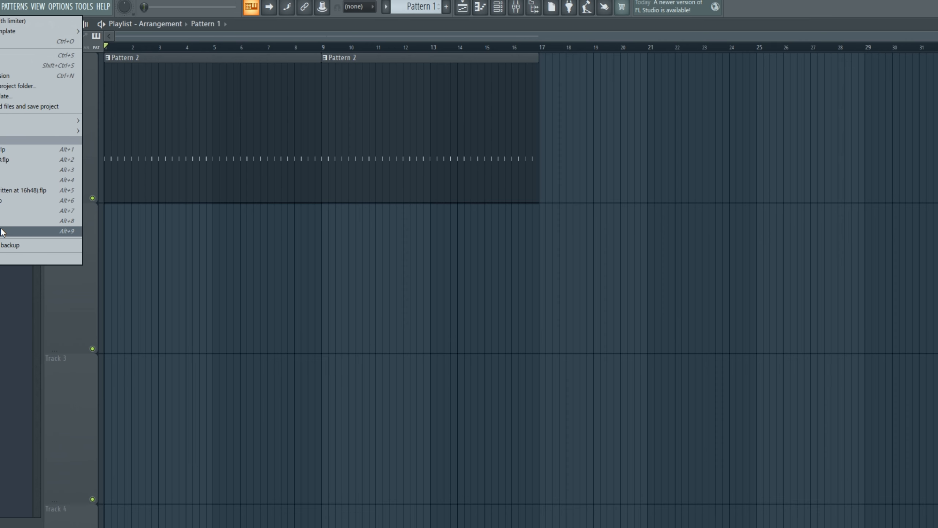
click(5, 232)
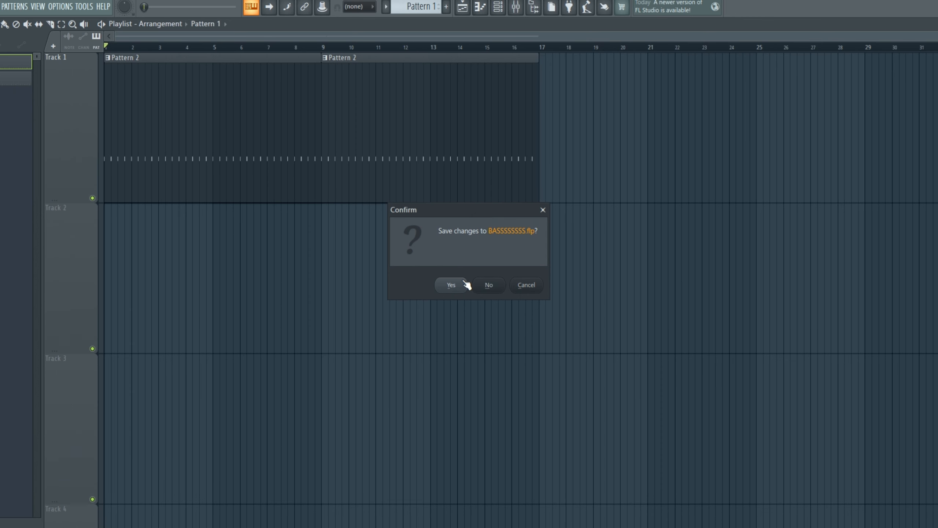
click(488, 287)
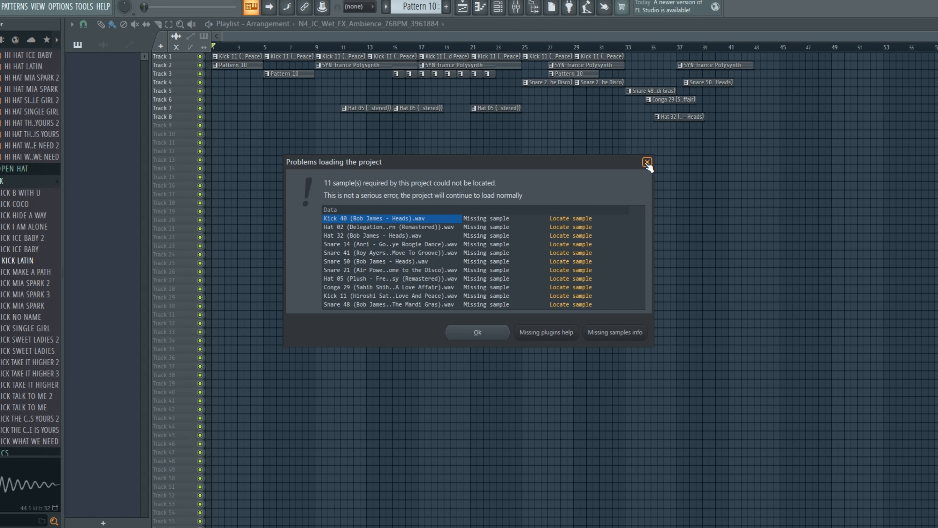
- Dismiss the missing-samples report and play the arrangement from the start, with the clips on the first seven tracks enlarged
click(647, 162)
key(space)
scroll(373, 202, up, 5)
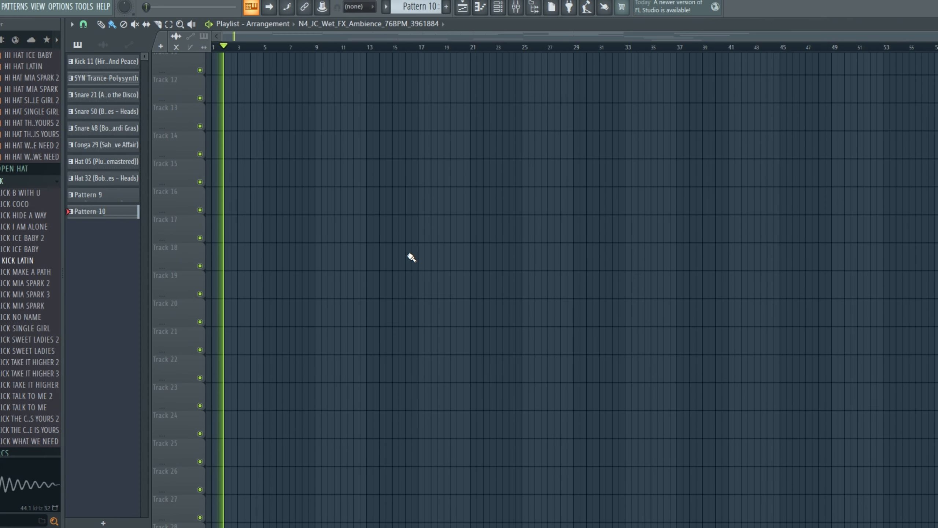
scroll(411, 258, up, 4)
drag(409, 246, 533, 527)
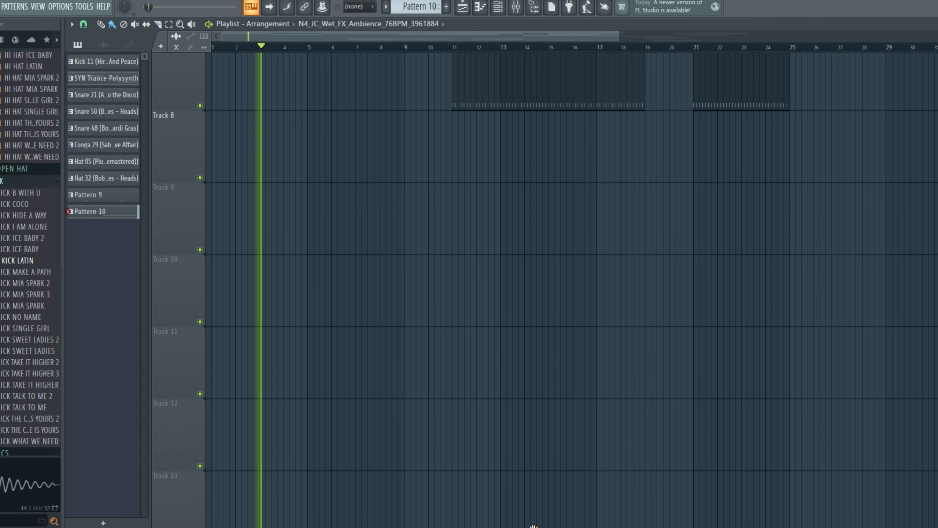
scroll(478, 304, up, 7)
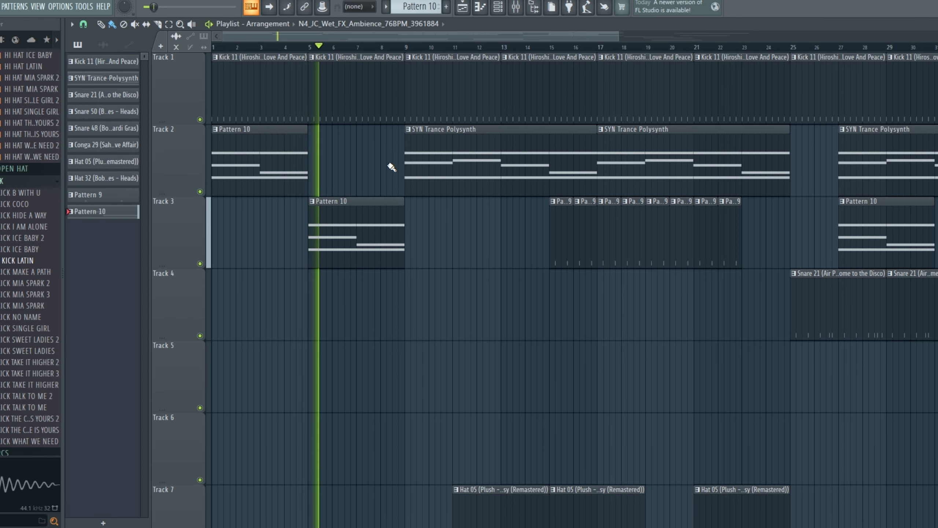
- Listen to successive spots of the SYN Trance Polysynth section between bars 9 and 20, then stop the playback
click(423, 47)
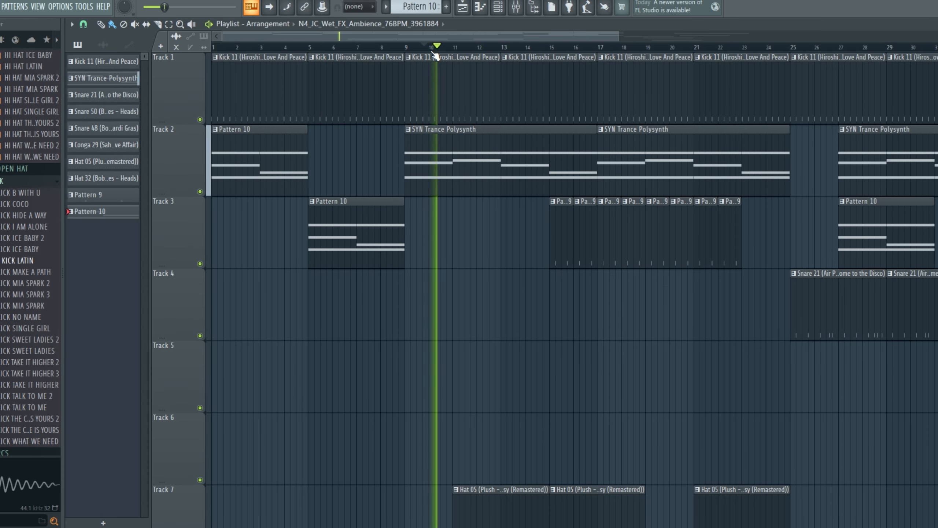
click(530, 48)
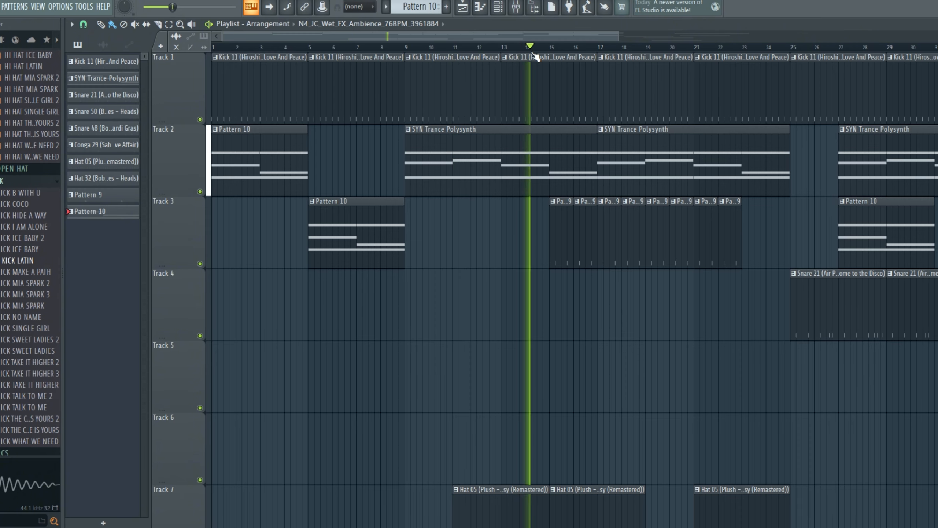
click(562, 47)
click(645, 48)
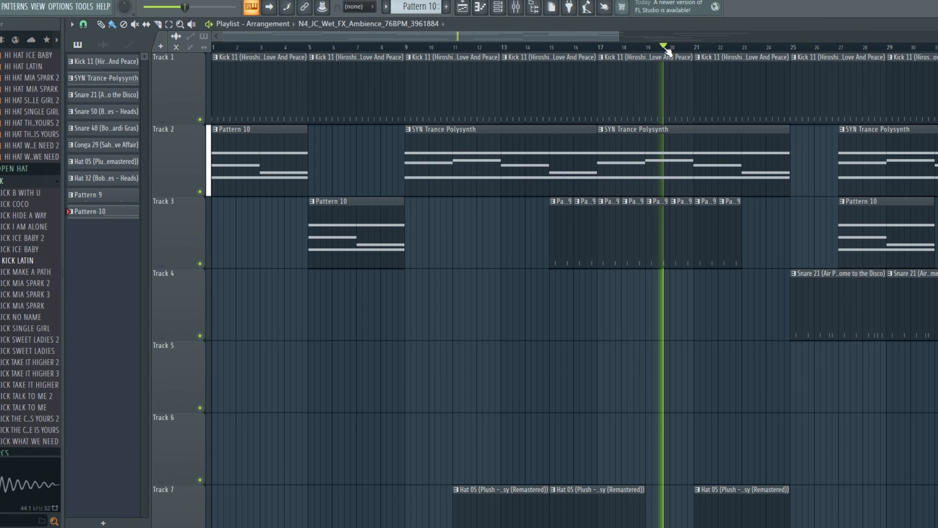
drag(665, 47, 623, 47)
scroll(632, 326, right, 5)
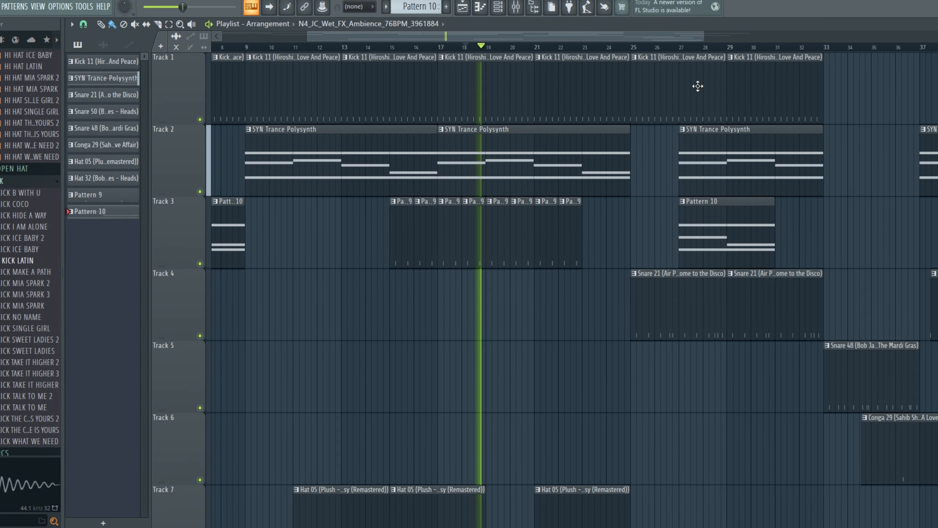
key(space)
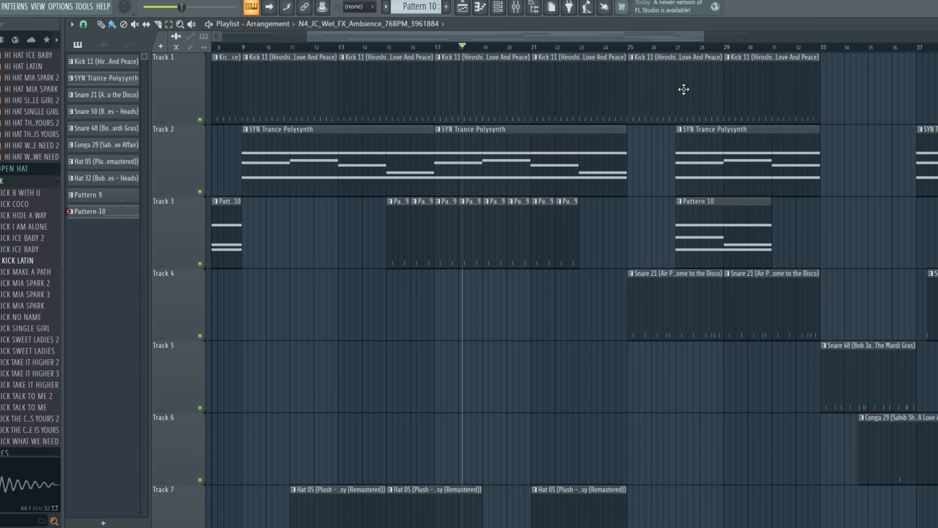
- Lower the system volume to 62 and open the ninth recent project in place of TRIp.flp, discarding its changes
key(XF86AudioLowerVolume)
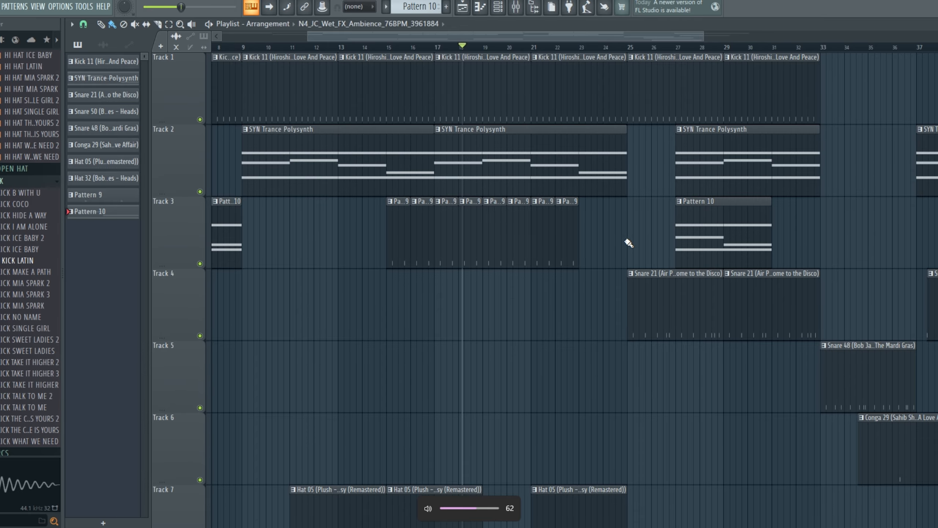
click(672, 55)
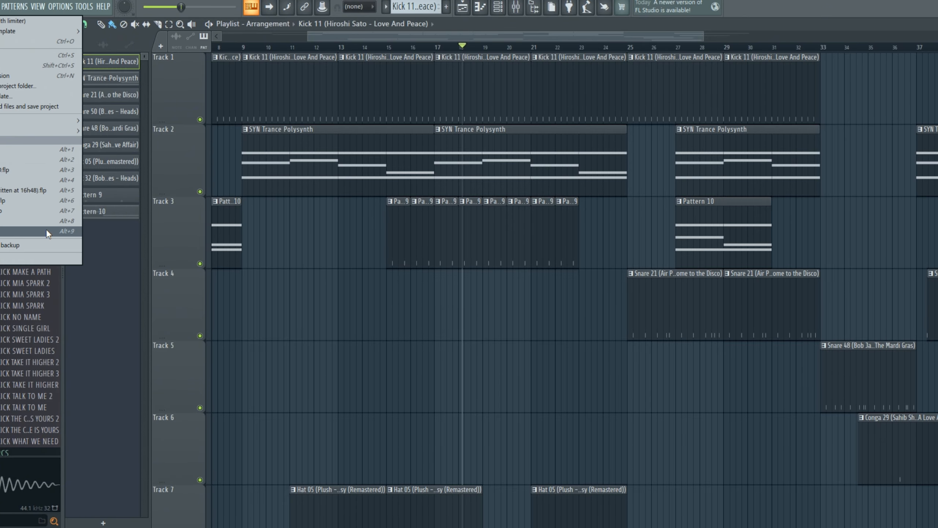
click(49, 231)
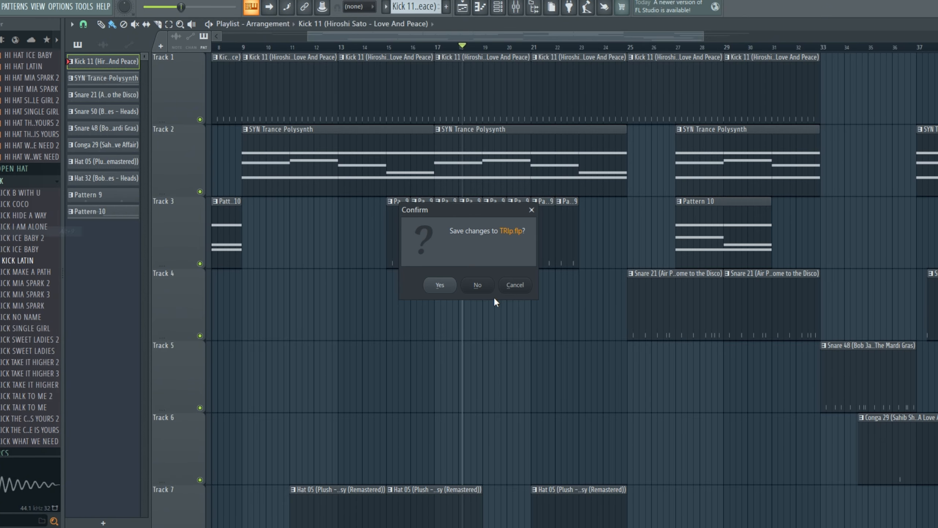
click(470, 288)
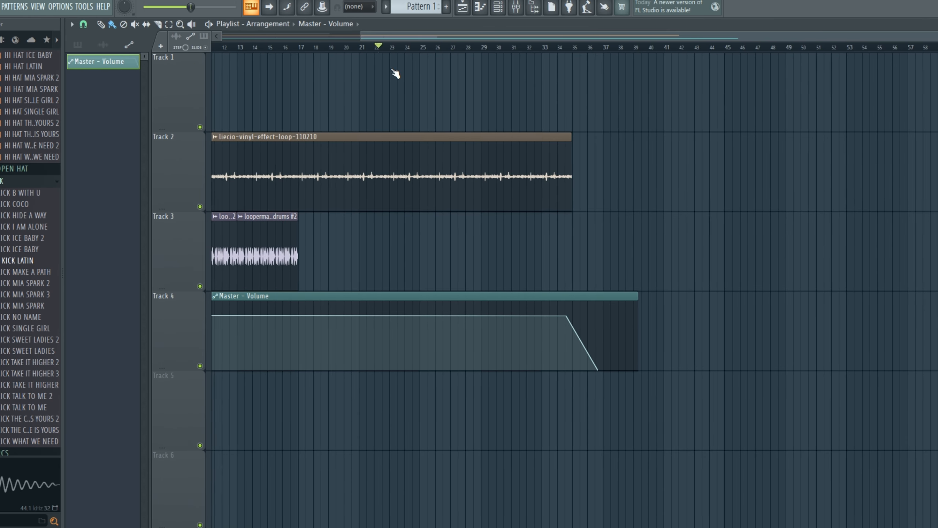
- Play the arrangement from the start, show the Unsorted channels in the channel rack and inspect the Electric Eighties instrument
key(space)
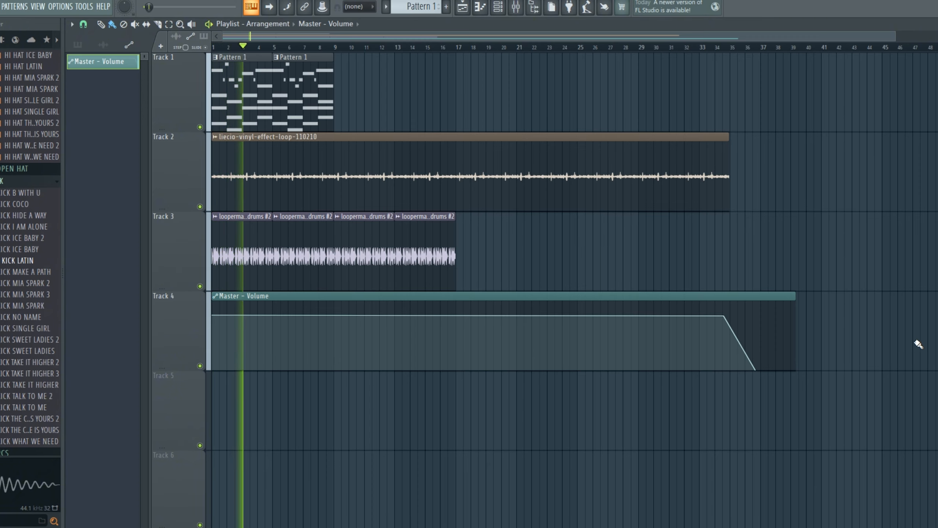
click(481, 7)
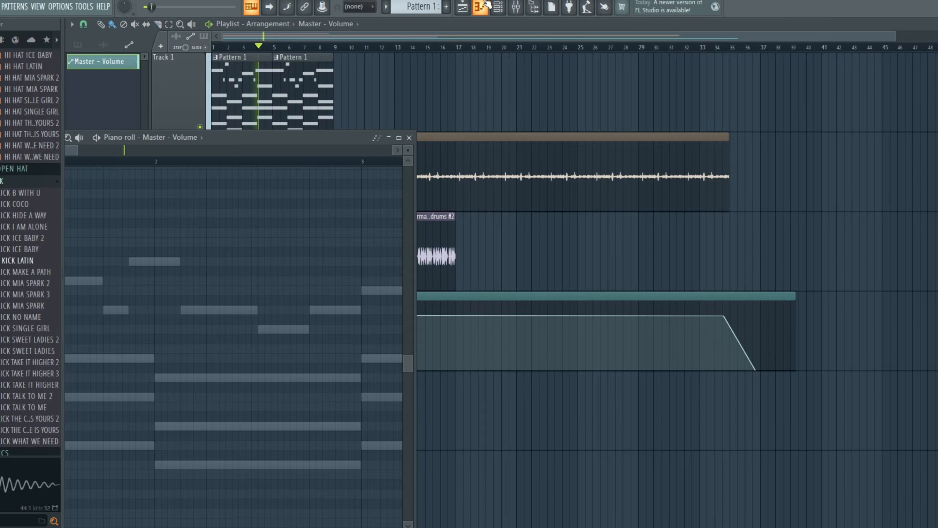
click(499, 7)
click(359, 213)
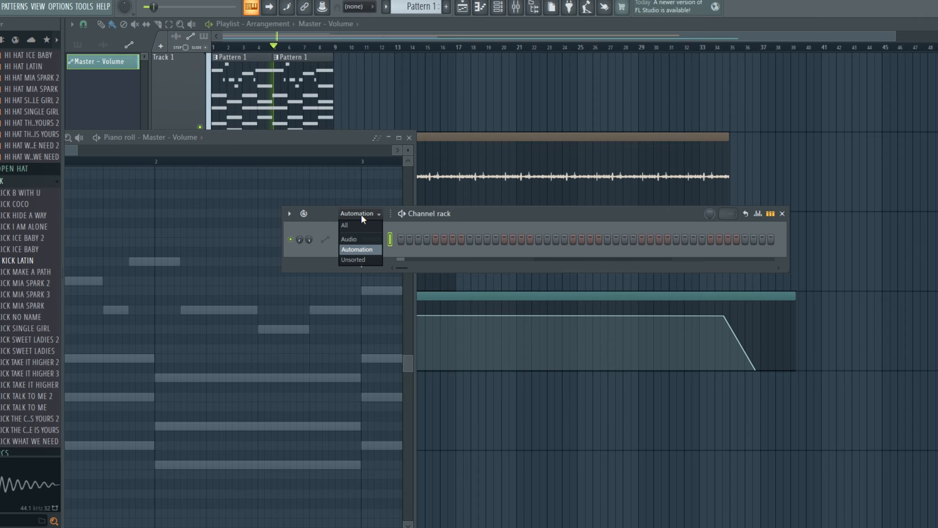
click(366, 258)
click(361, 303)
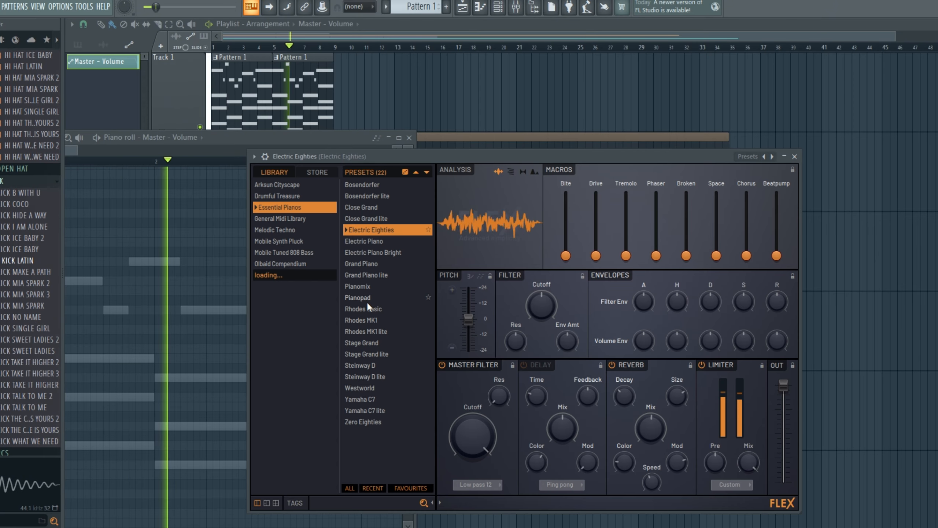
click(795, 157)
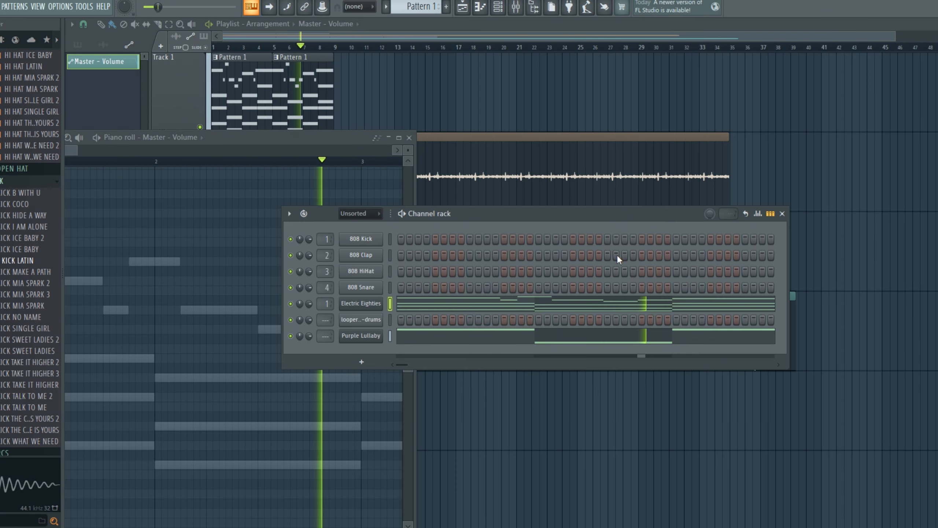
- Examine all of the Electric Eighties notes in an enlarged piano roll with the playback stopped, then return to the arrangement
click(504, 287)
click(508, 303)
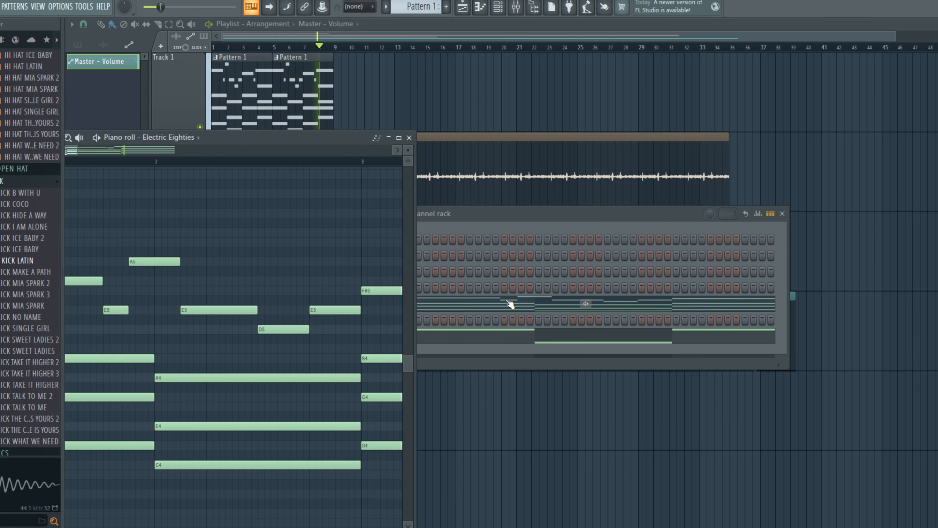
click(398, 138)
key(space)
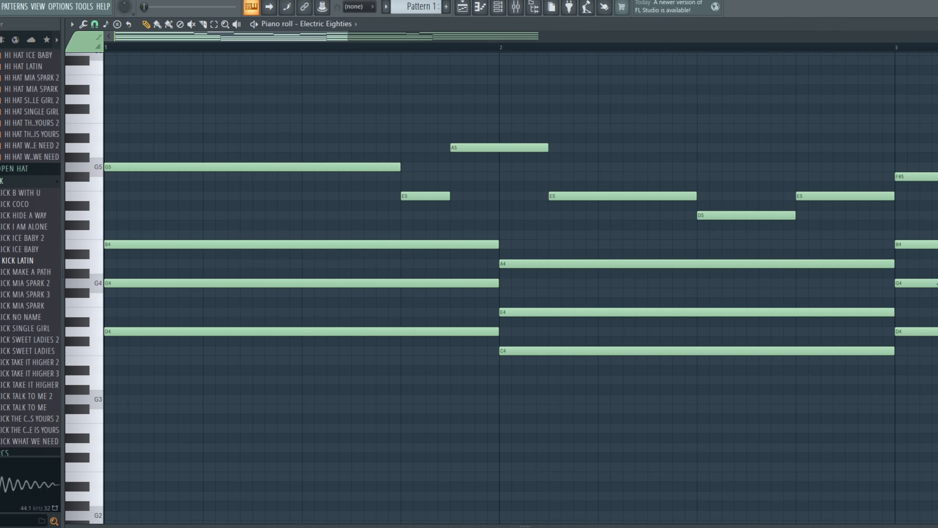
scroll(680, 177, down, 5)
scroll(675, 92, down, 3)
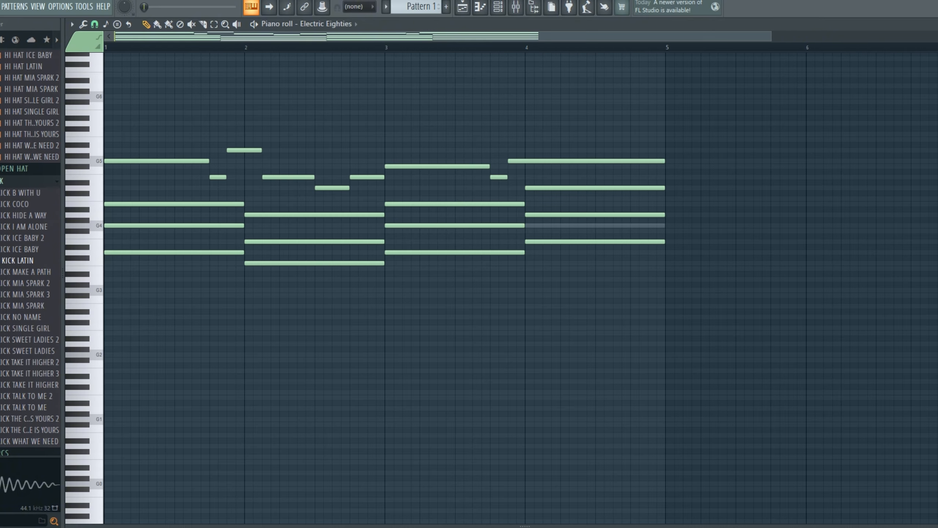
click(936, 24)
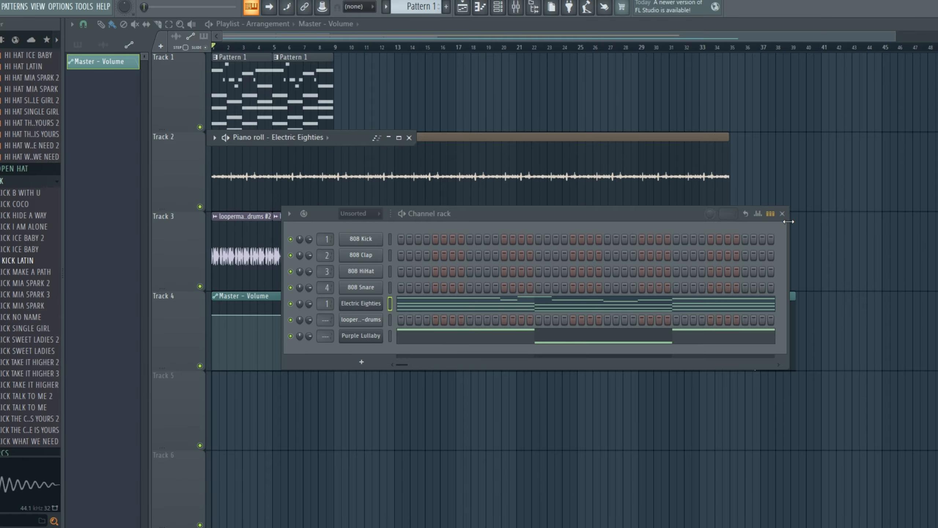
- Check the Electric Eighties instrument's preset again and play the arrangement briefly from bar 3
click(356, 300)
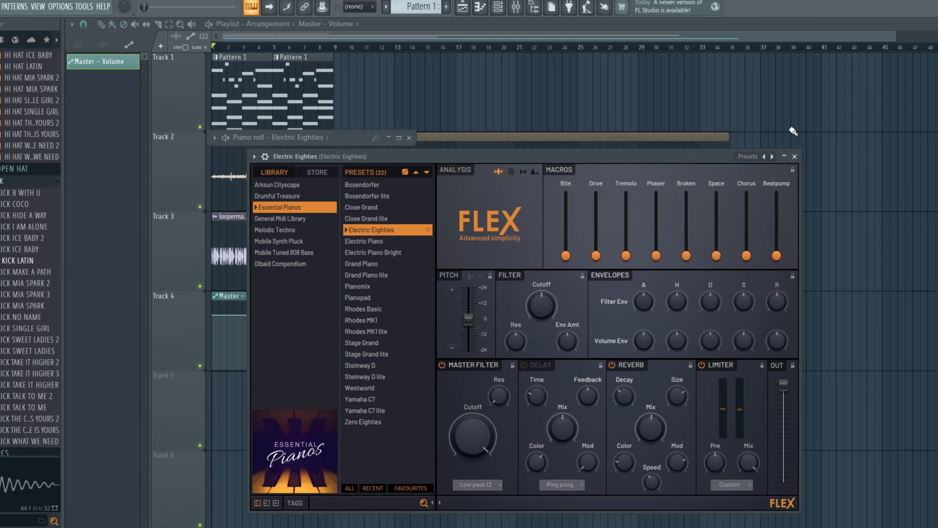
click(798, 155)
drag(733, 48, 769, 48)
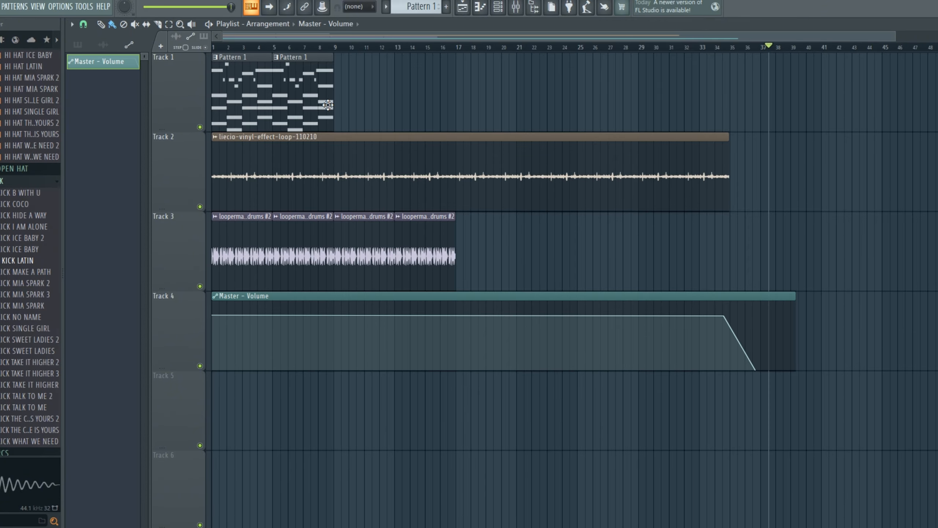
drag(245, 48, 244, 43)
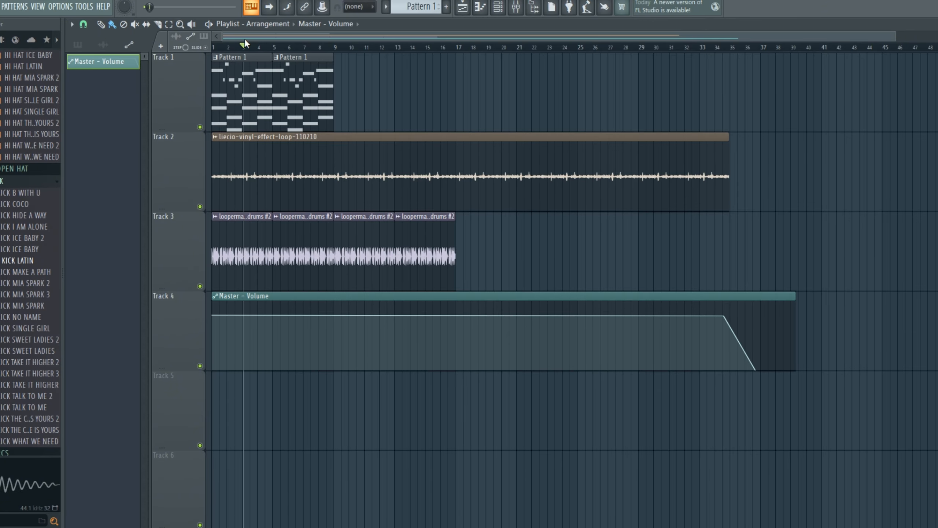
key(space)
key(space)
- Open the tenth recent project in place of 92.flp, discarding its changes
click(0, 6)
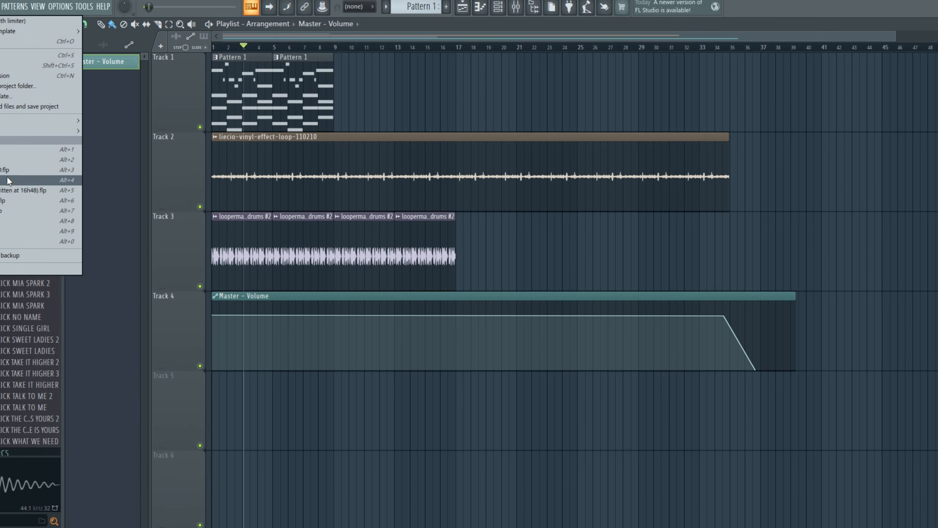
click(29, 242)
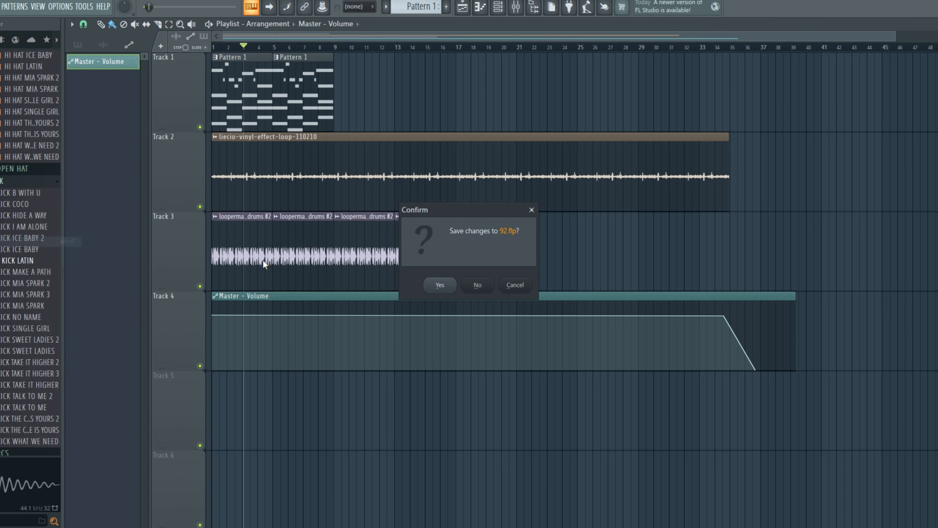
click(476, 285)
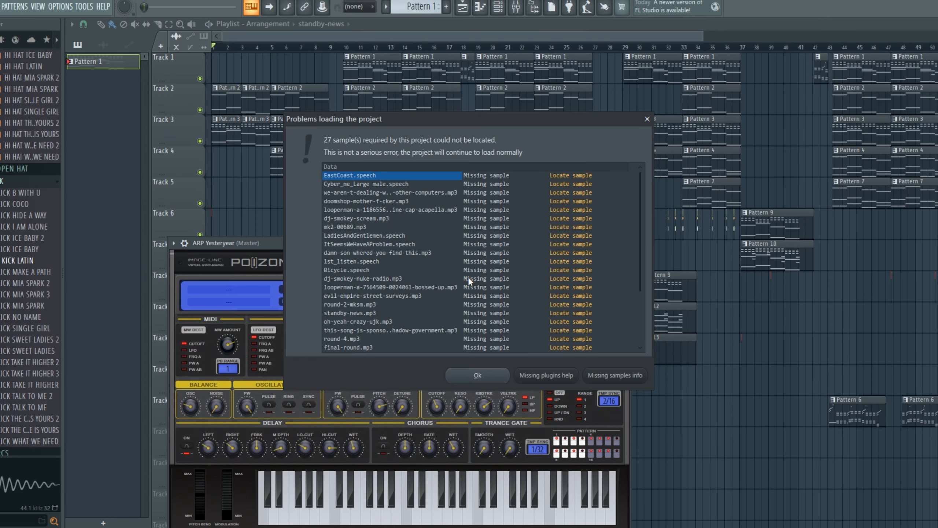
- Review and dismiss the list of missing samples, and move the ARP Yesteryear plugin window clear of the upper tracks
scroll(403, 213, down, 3)
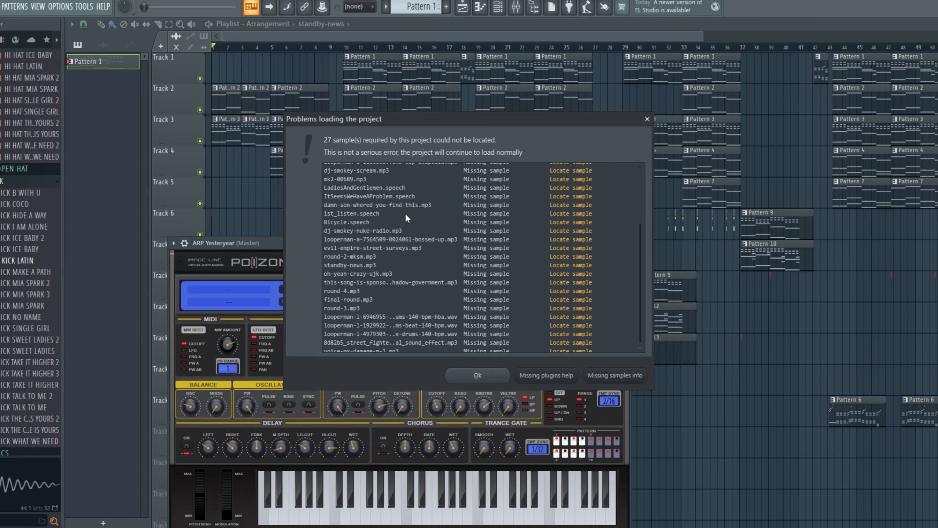
click(477, 375)
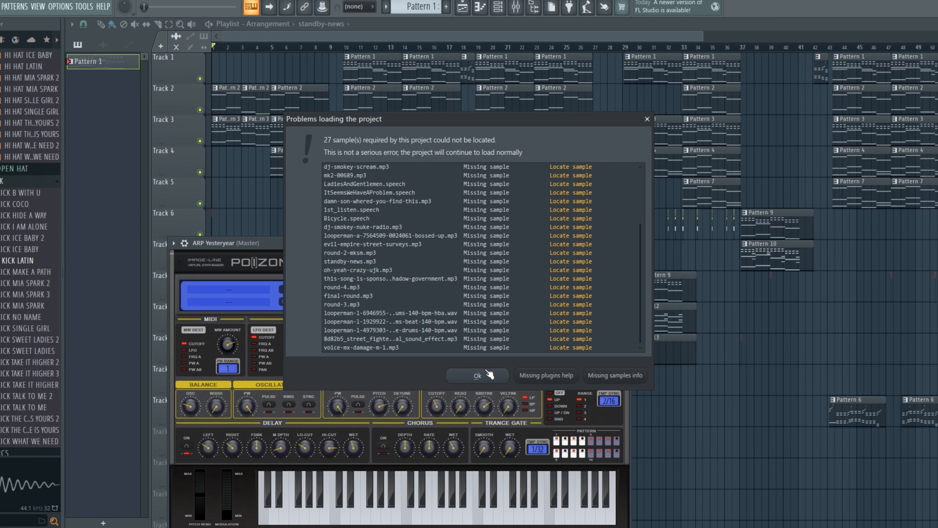
drag(544, 244, 714, 262)
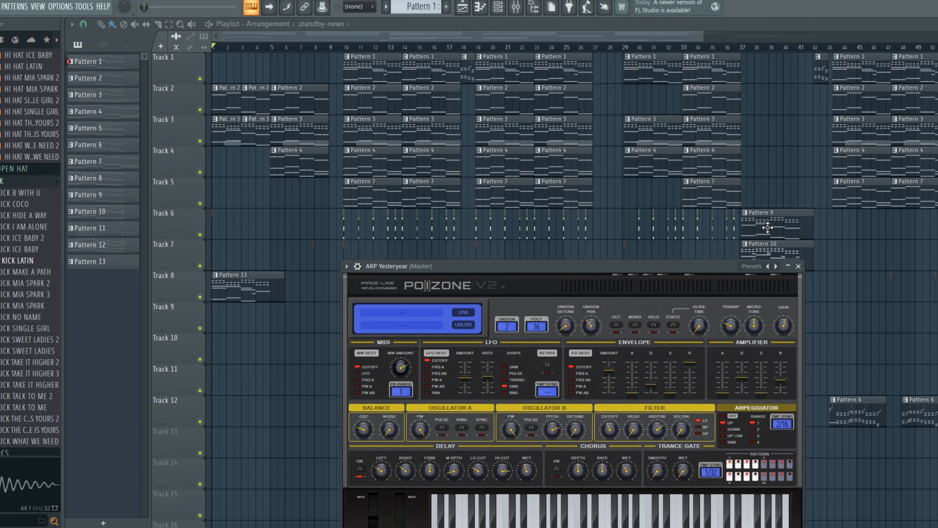
- Close the ARP Yesteryear plugin window and look over the whole arrangement in the playlist
click(799, 266)
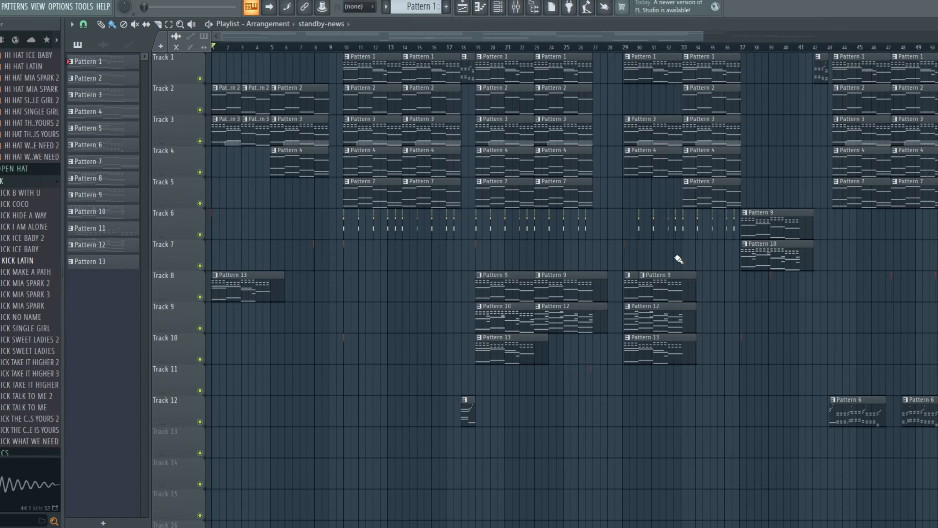
scroll(572, 205, up, 5)
scroll(554, 201, down, 6)
scroll(423, 185, down, 5)
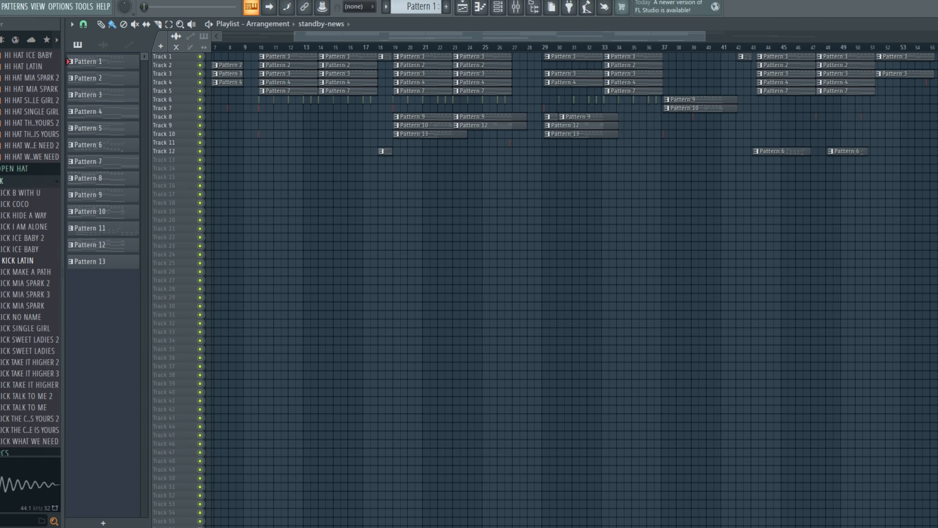
scroll(614, 189, up, 5)
- Play the arrangement from bar 1, restarting it once, and look closer at its opening patterns
drag(613, 189, 460, 240)
key(space)
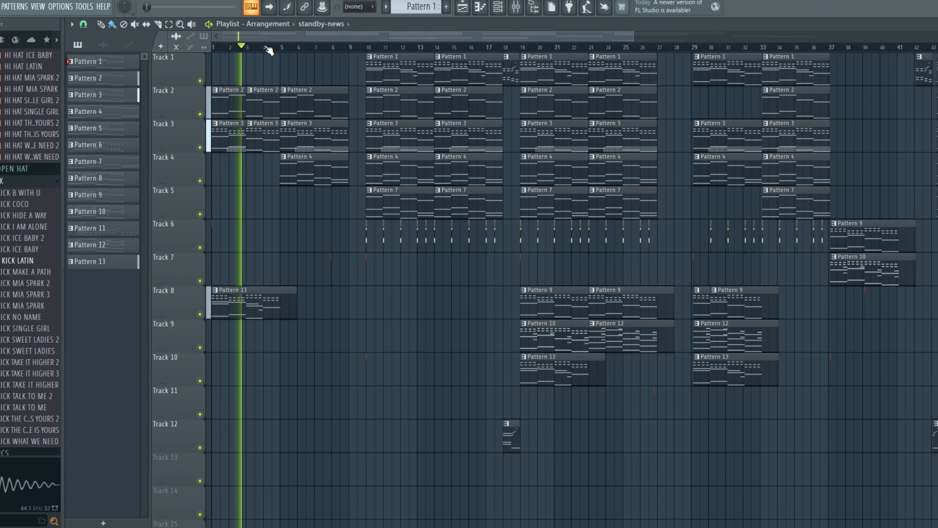
key(space)
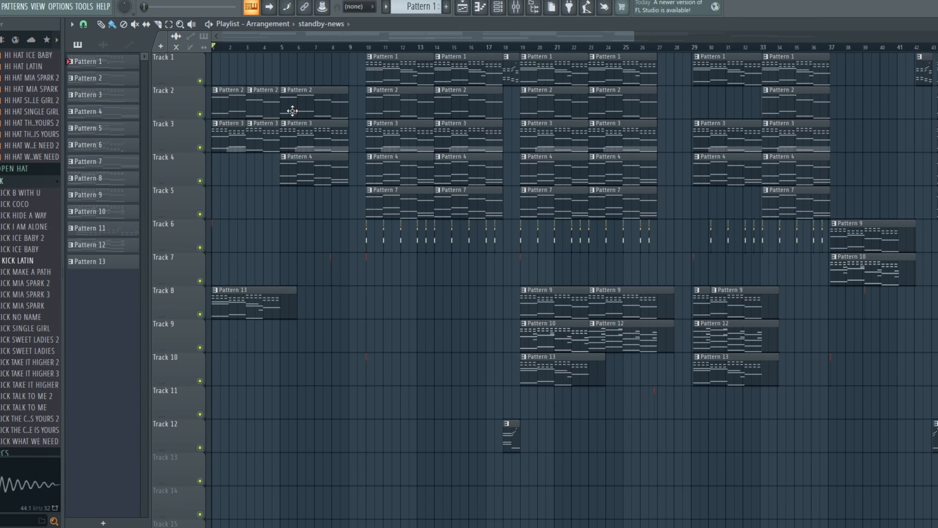
key(space)
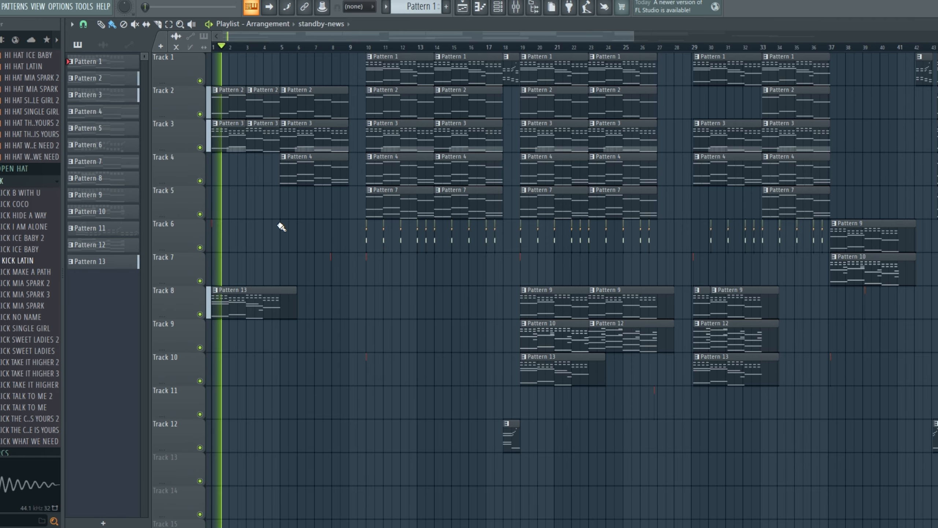
scroll(278, 229, up, 5)
drag(292, 238, 361, 310)
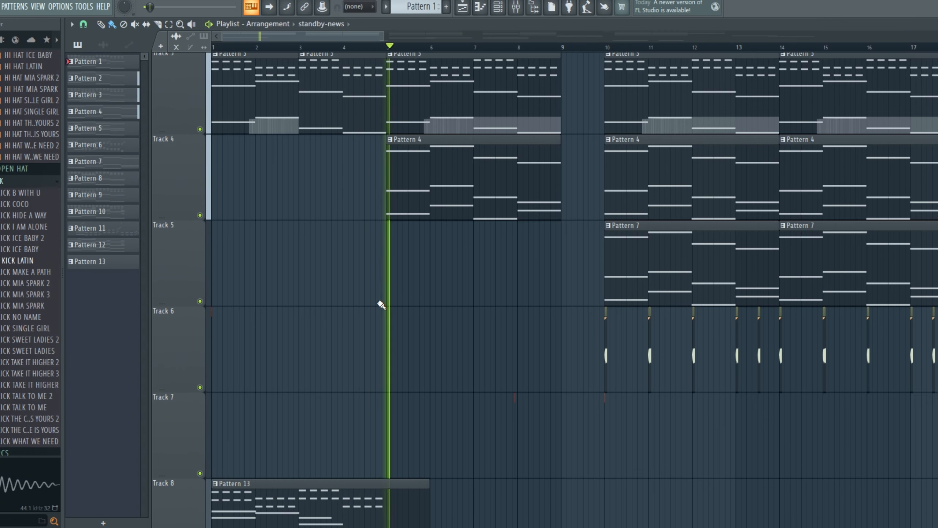
scroll(498, 246, down, 3)
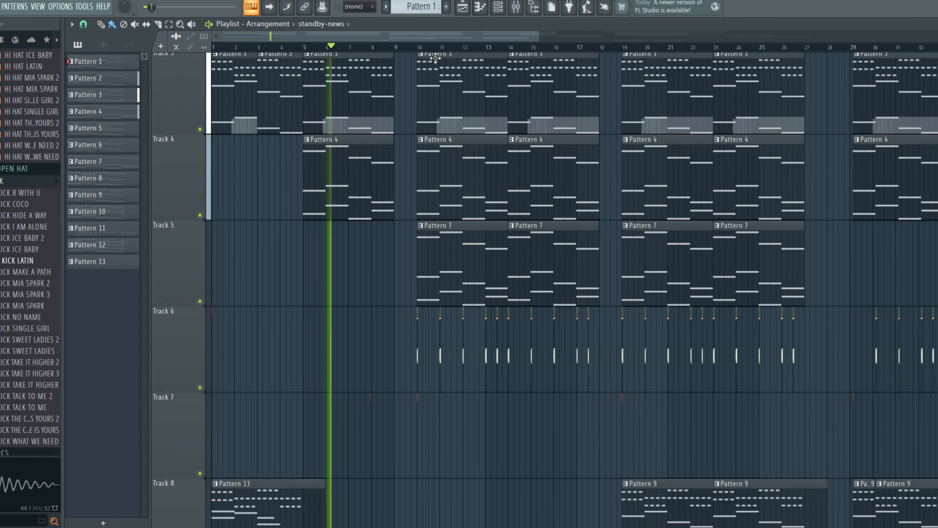
- Skip the playback ahead to about bar 9 and follow the patterns across all the tracks
click(381, 49)
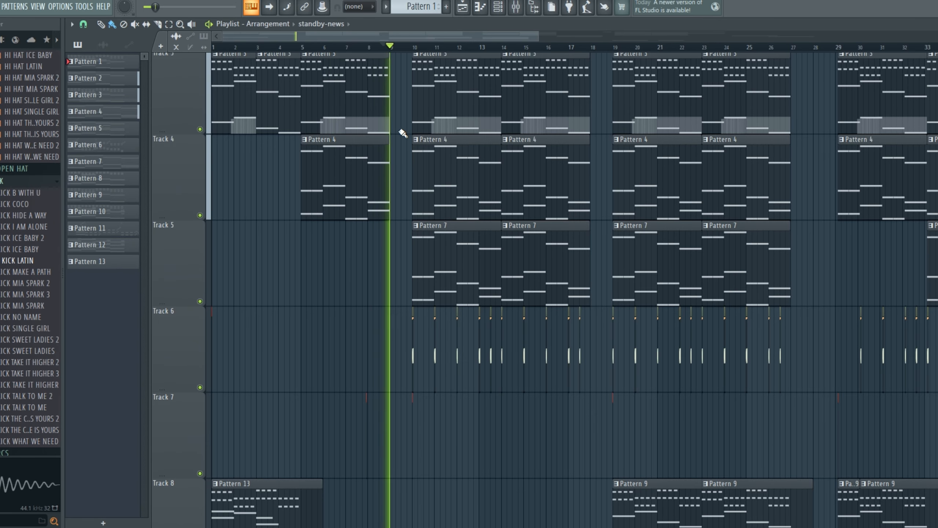
scroll(400, 132, up, 3)
scroll(400, 199, up, 1)
scroll(410, 177, down, 3)
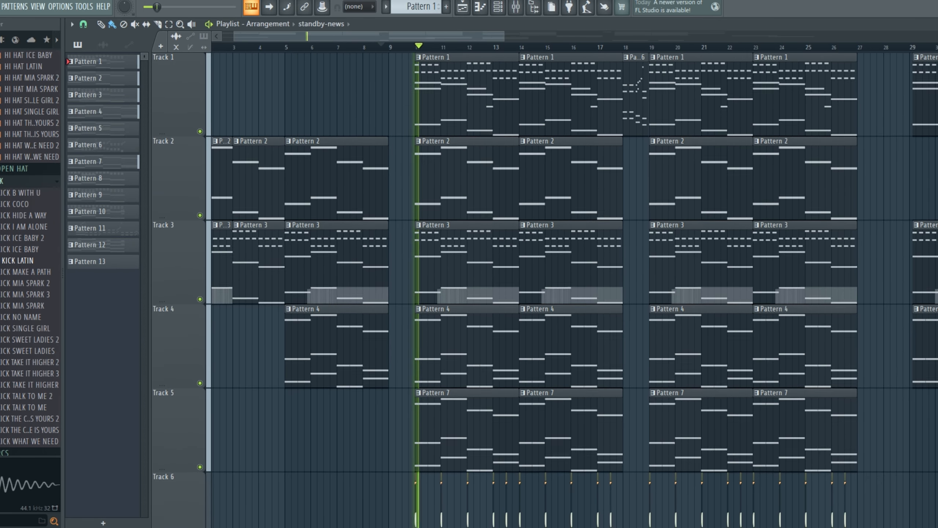
drag(482, 301, 608, 285)
scroll(507, 162, down, 3)
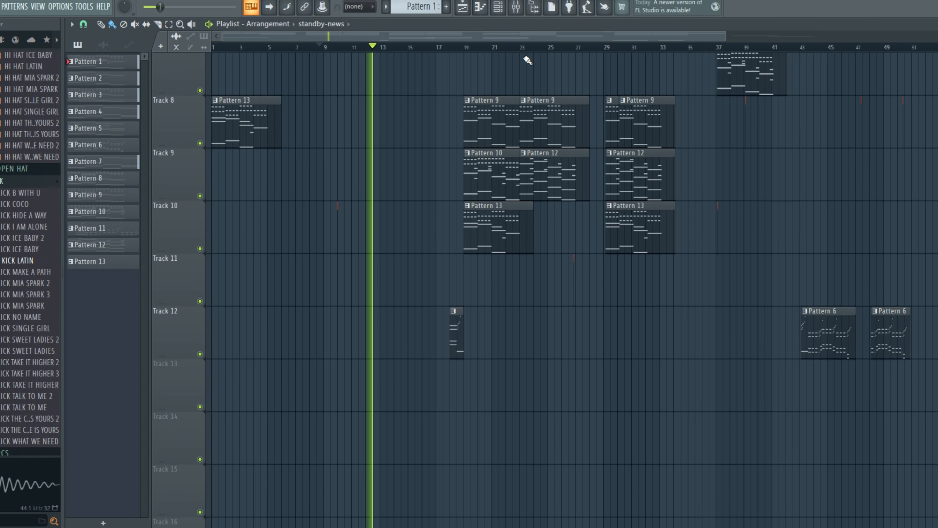
- Play the arrangement from about bar 22 and again from bar 29, viewing the upper tracks, and stop it
click(524, 47)
key(space)
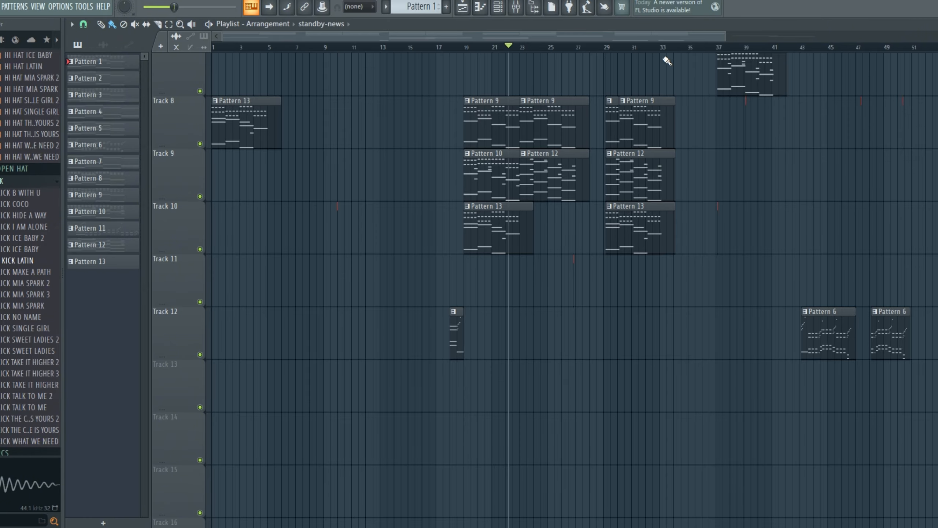
click(604, 47)
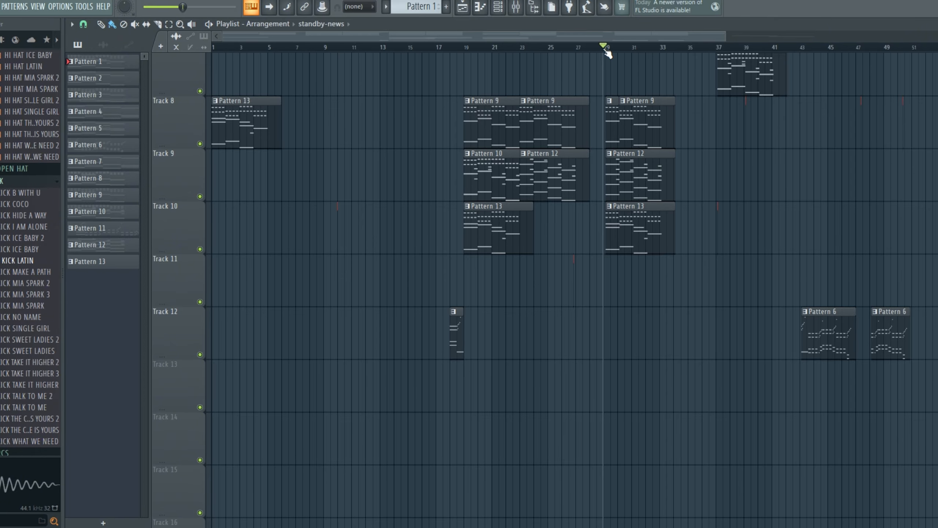
key(space)
scroll(670, 241, up, 4)
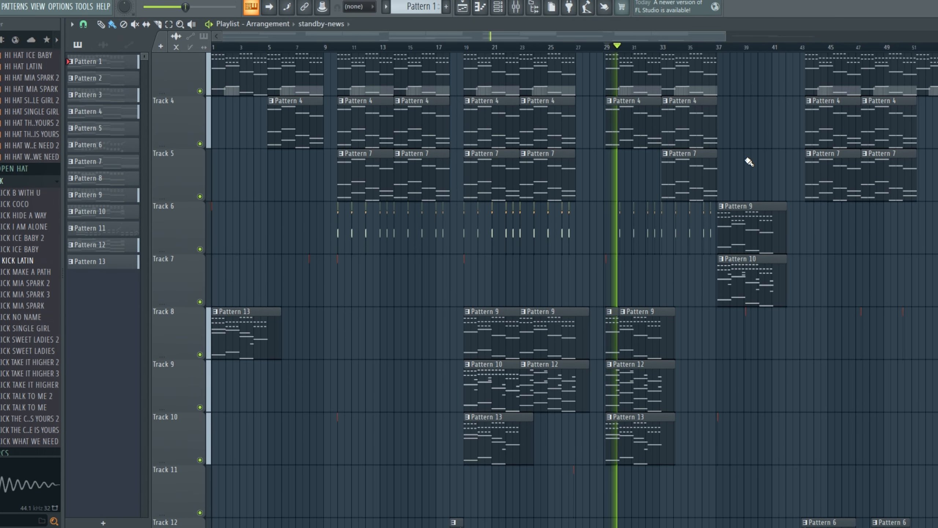
scroll(779, 189, up, 2)
scroll(793, 294, up, 1)
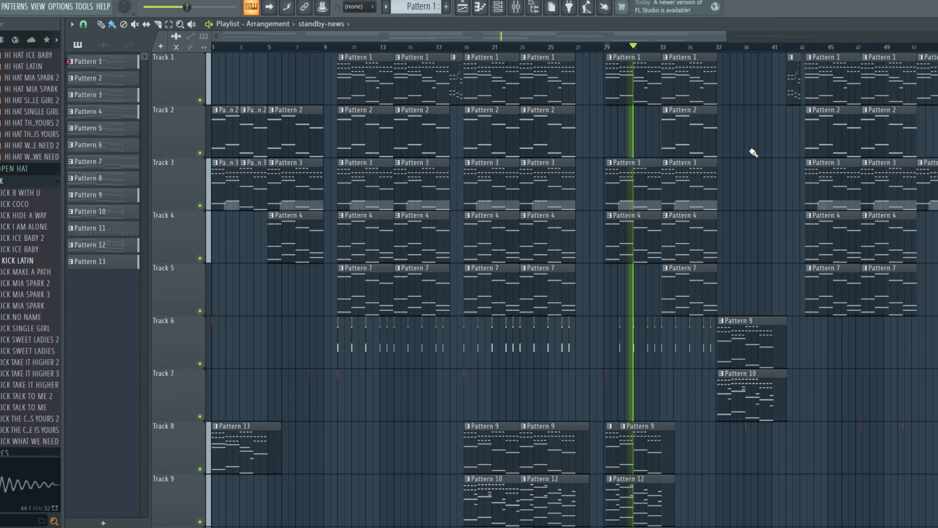
key(space)
- Play the last section of the arrangement from about bar 42 and stop it
click(785, 47)
key(space)
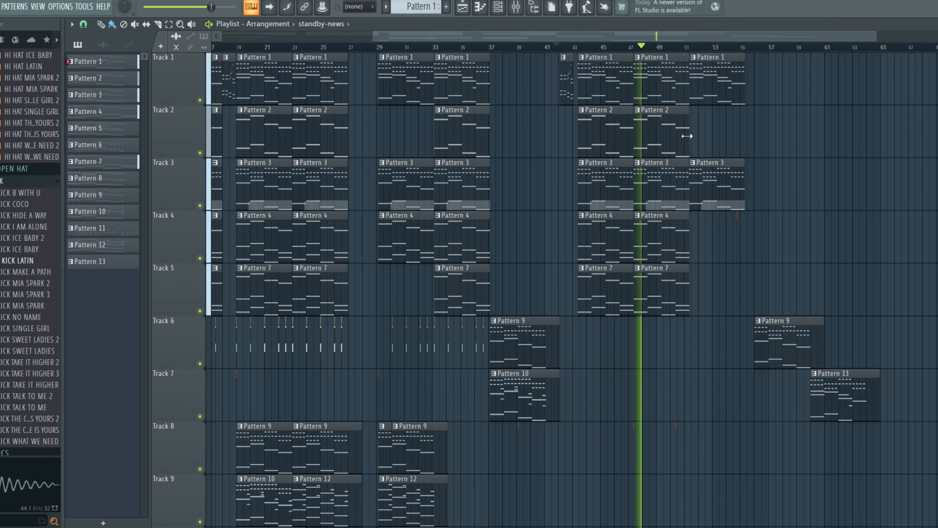
key(space)
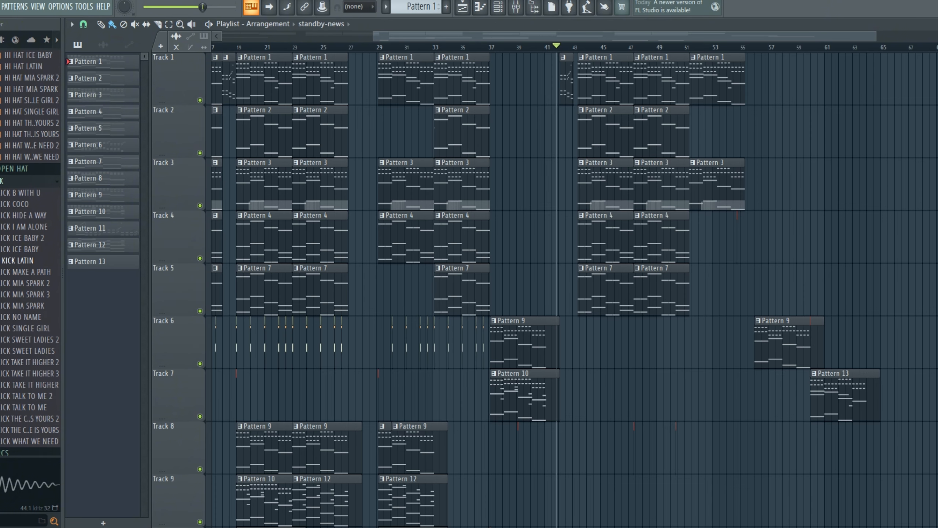
- Open the ninth recent project in place of Project_3.flp, discarding its changes
click(1, 7)
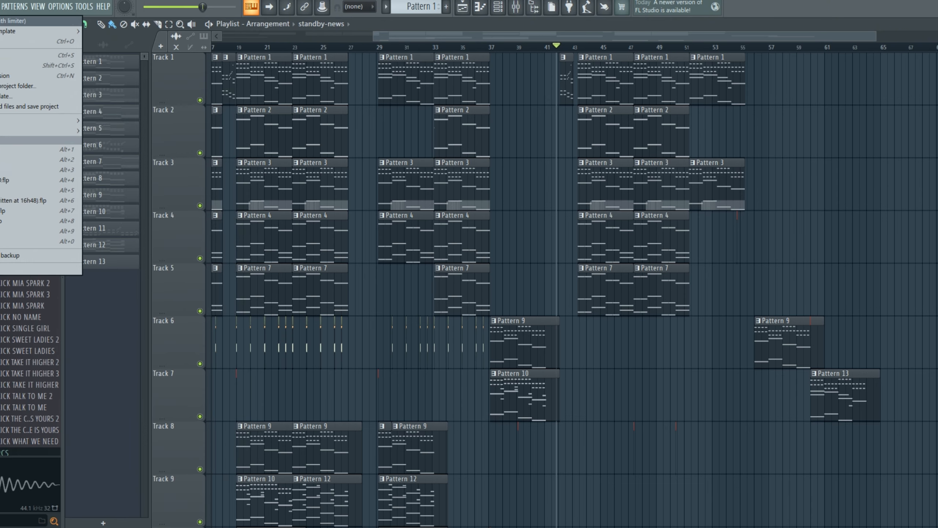
click(1, 232)
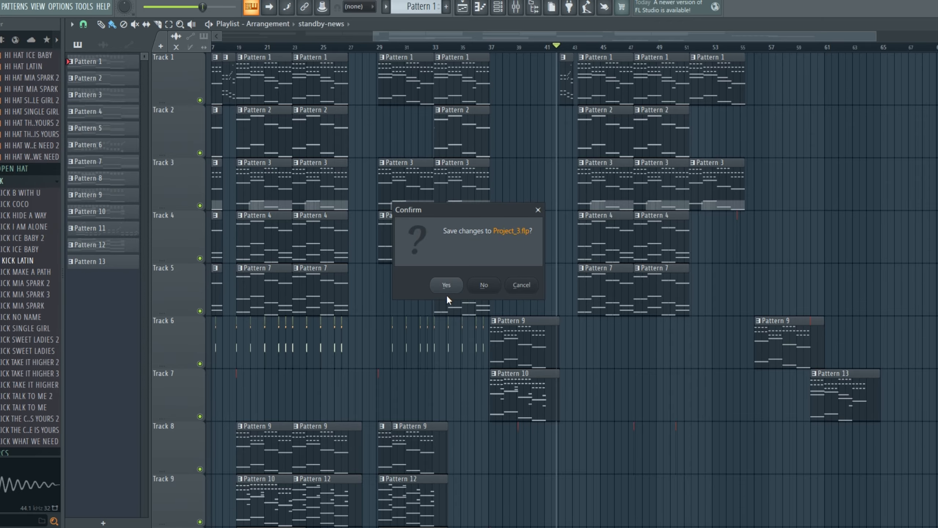
click(482, 289)
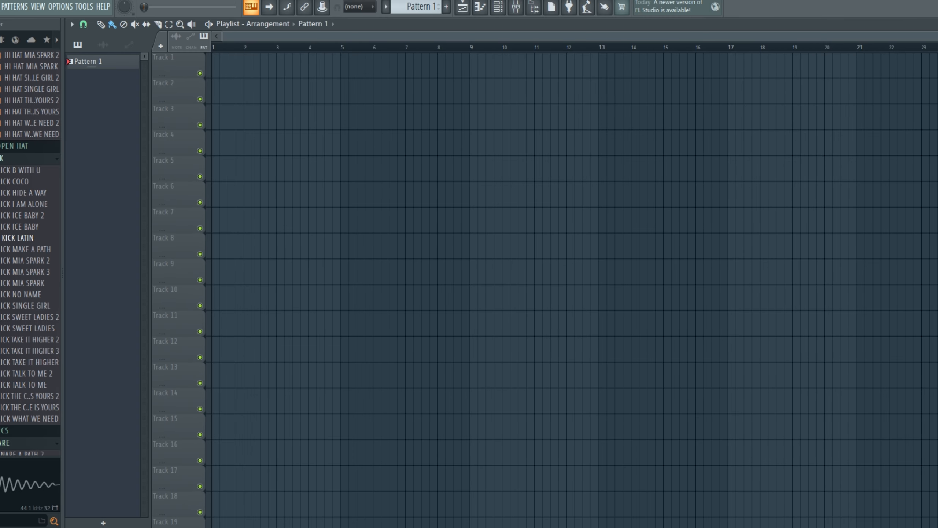
- Examine the 808 Kick piano roll and the channel rack while playing Pattern 1, and stop the playback
scroll(386, 124, up, 3)
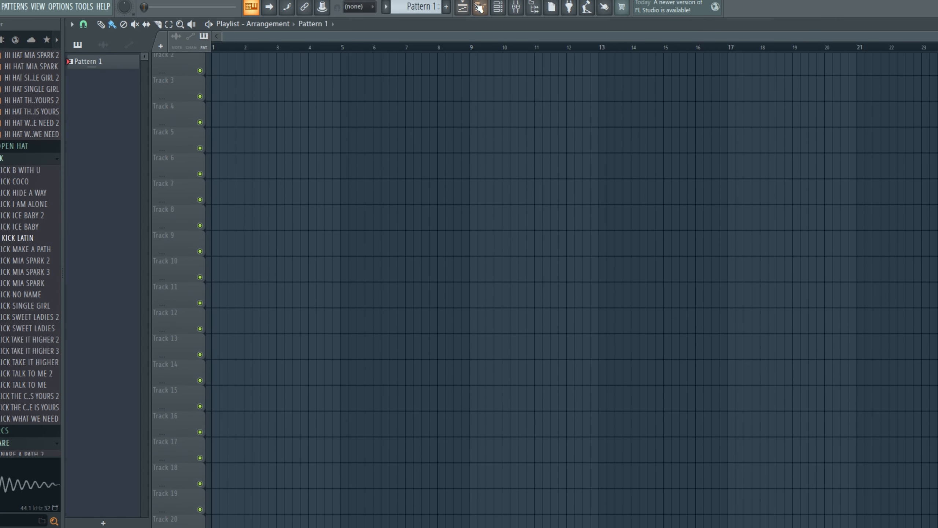
click(480, 7)
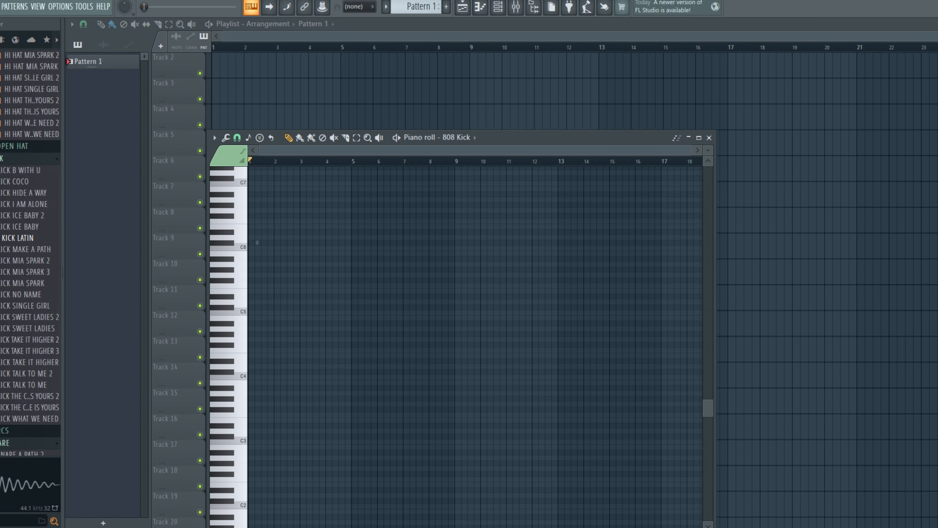
key(space)
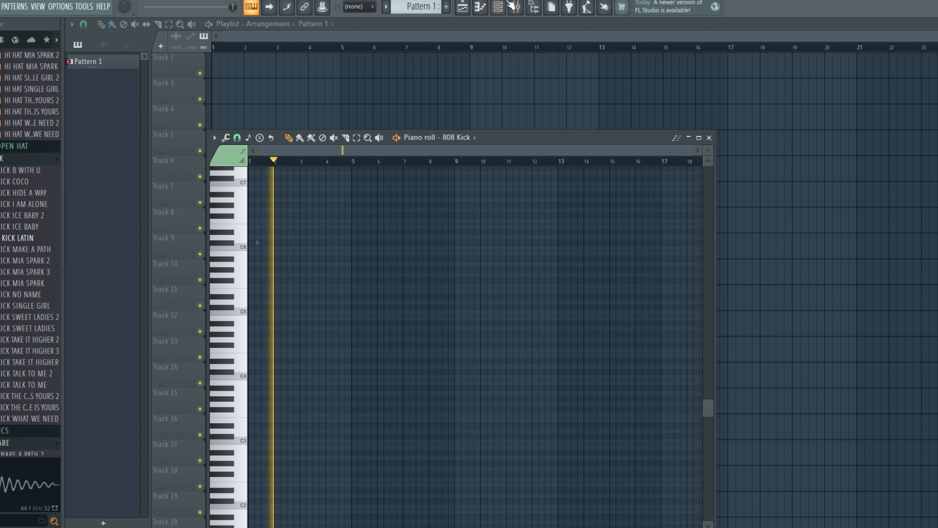
click(514, 6)
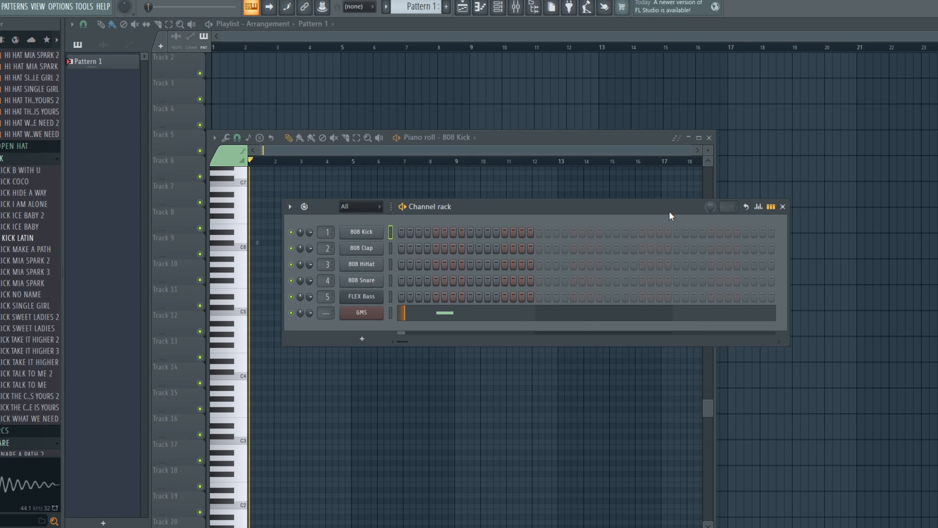
drag(670, 212, 672, 211)
key(space)
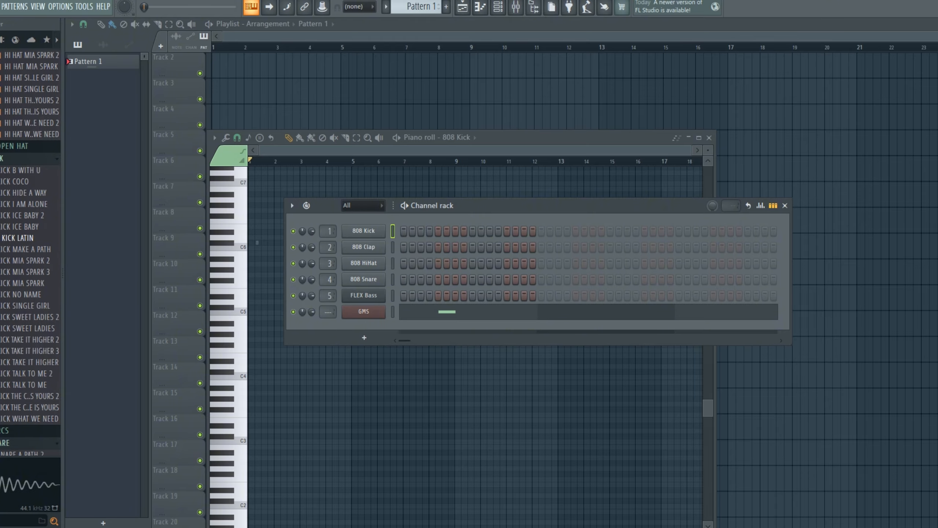
- Open the tenth recent project and dismiss its list of missing samples
click(0, 6)
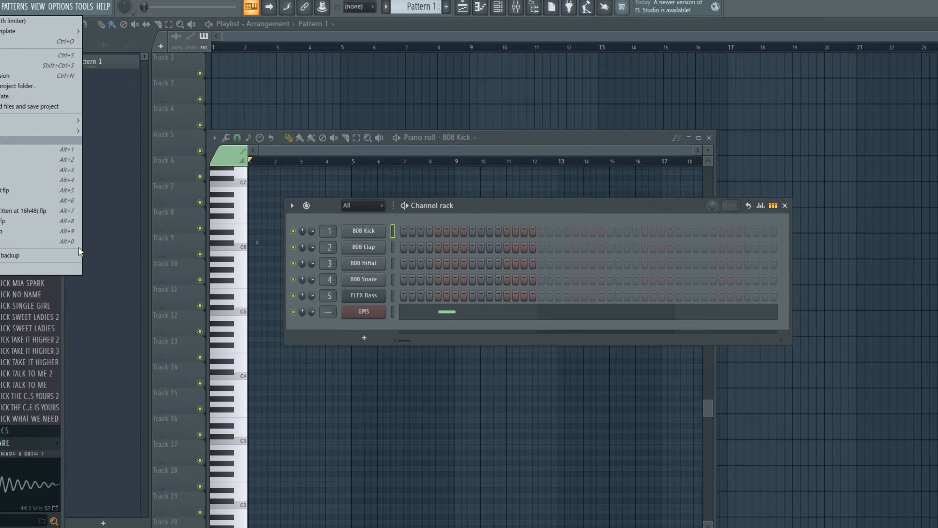
click(45, 238)
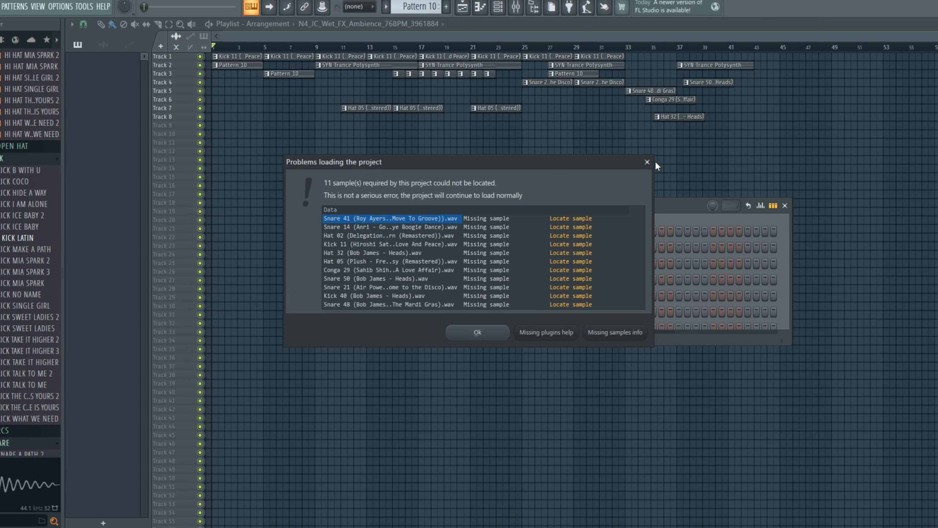
click(647, 162)
- Play Pattern 10 briefly and look through the project's channels in the channel rack
key(space)
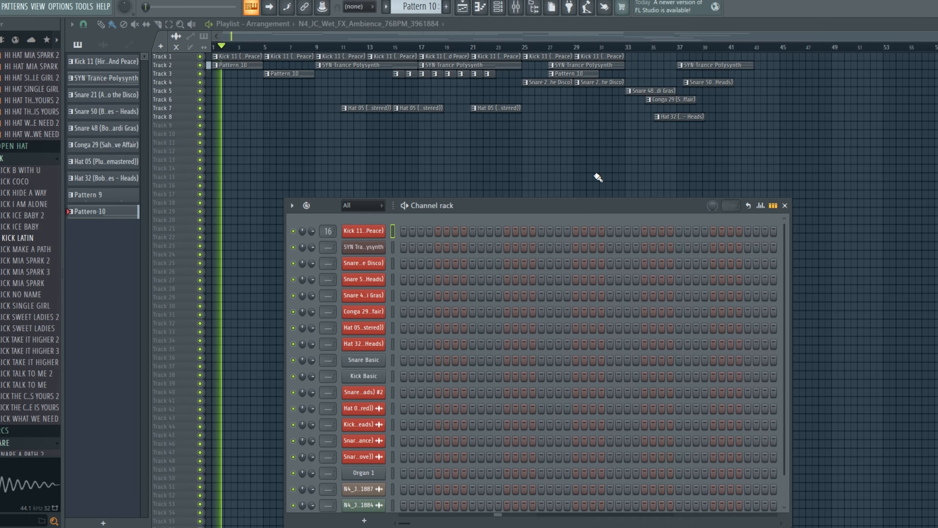
key(space)
scroll(442, 247, down, 1)
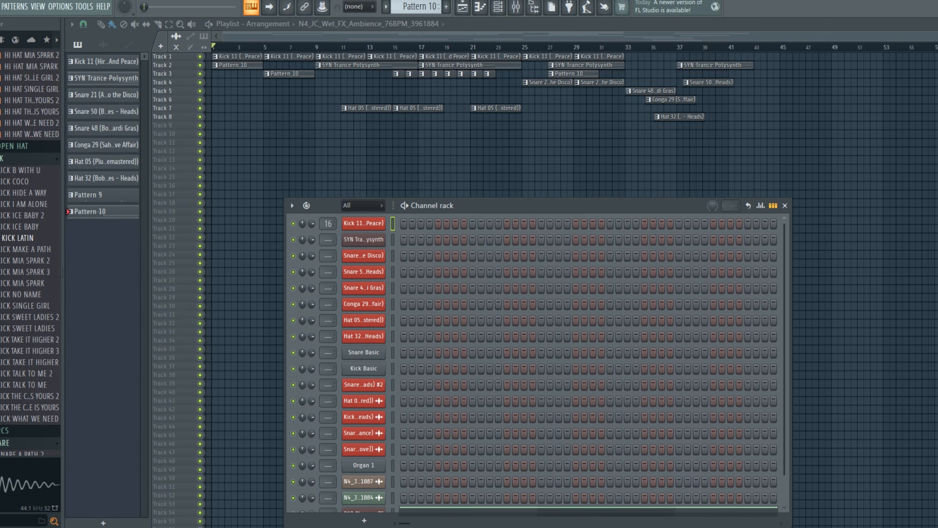
- Open the fifth recent project and move the playback position to the later part of its arrangement, starting at about bar 45
click(0, 7)
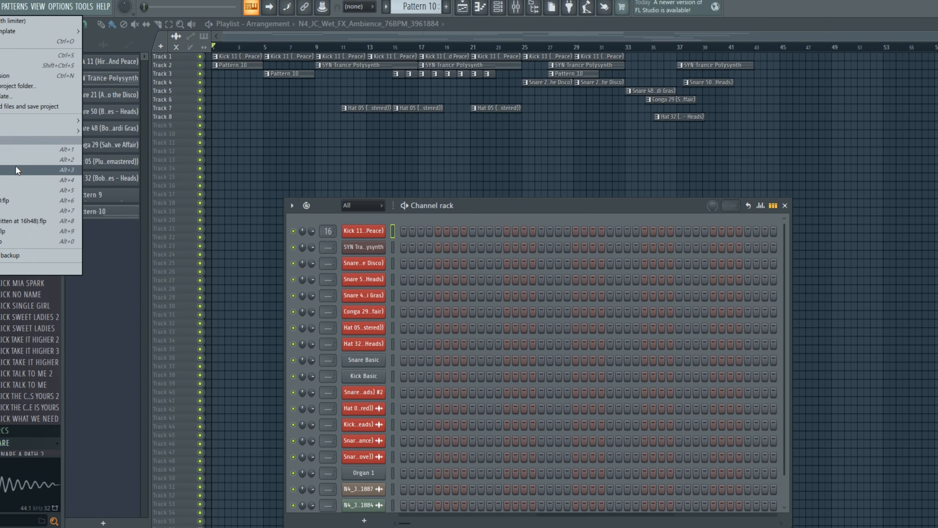
click(74, 190)
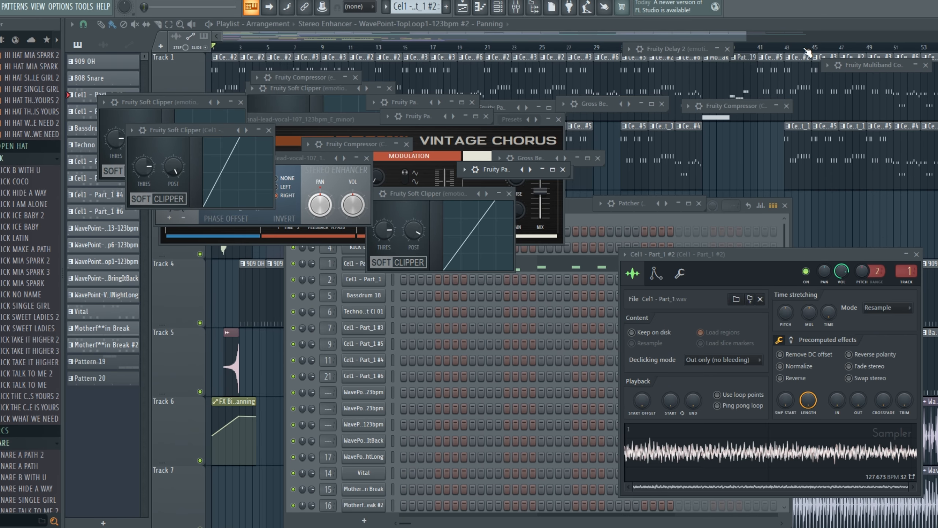
click(817, 48)
scroll(817, 52, right, 10)
click(417, 47)
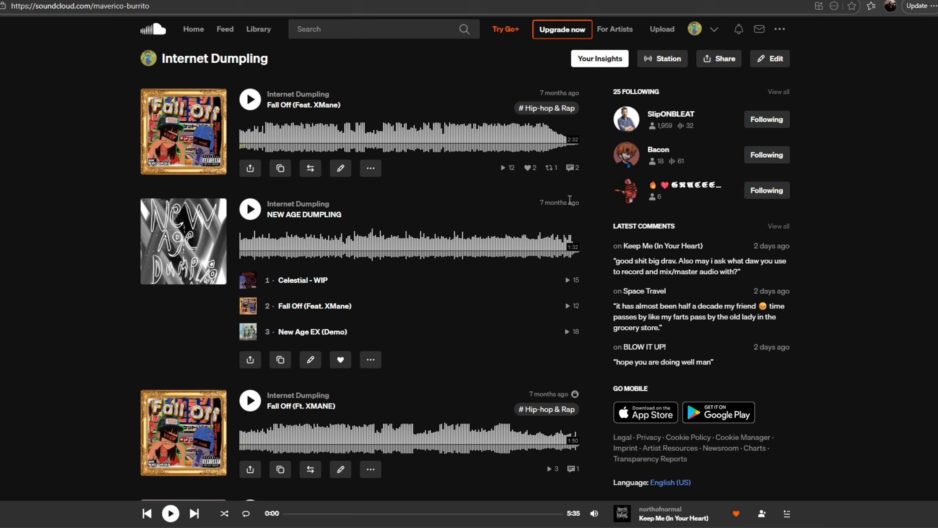
- Switch to the SoundCloud profile and open the Celestial - WIP track's page
scroll(554, 281, down, 5)
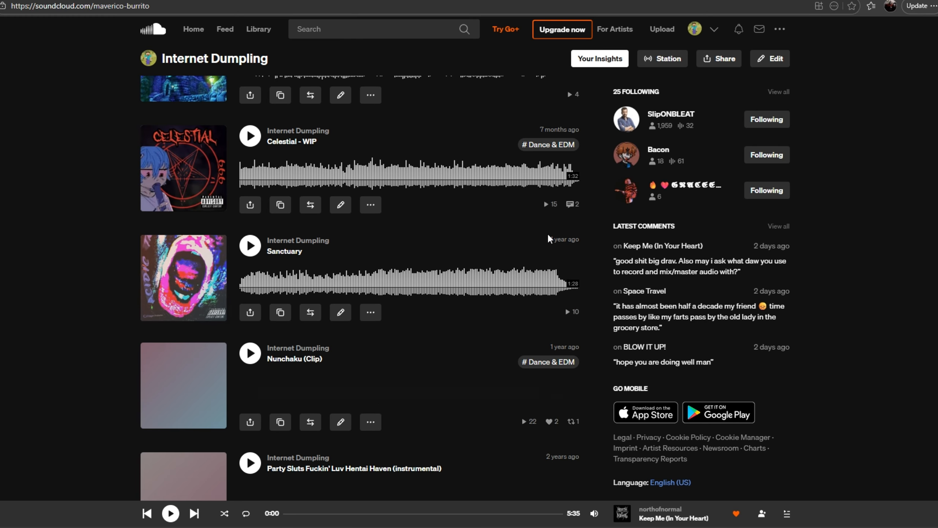
click(208, 170)
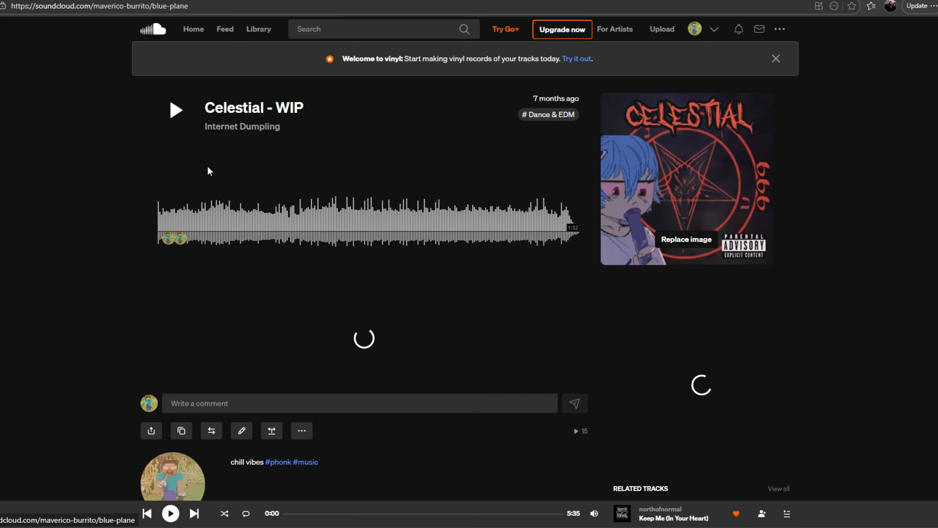